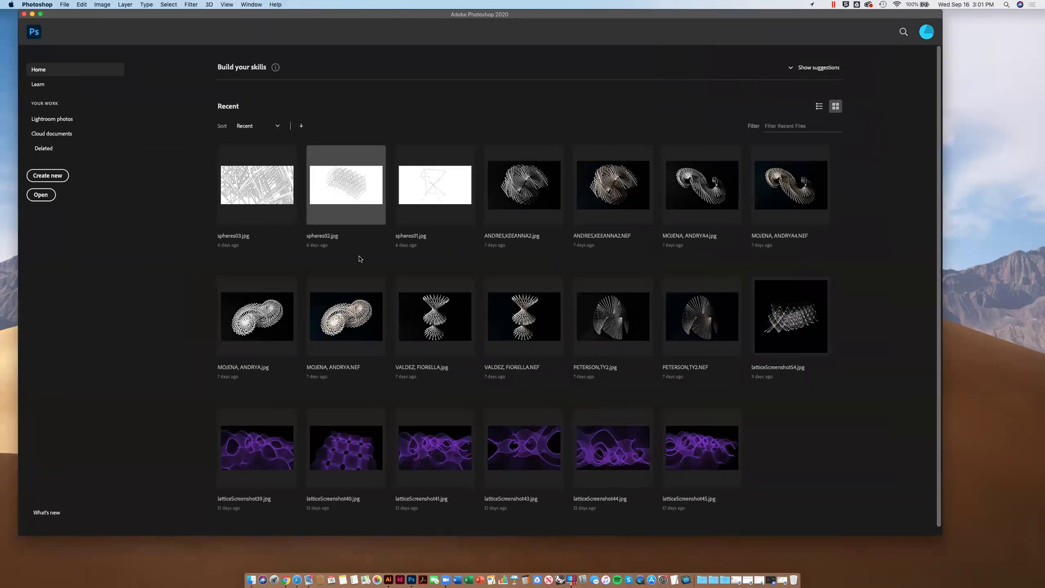
# - Switch to Mail and open the message titled AAE 280 Pictures
pyautogui.click(59, 7)
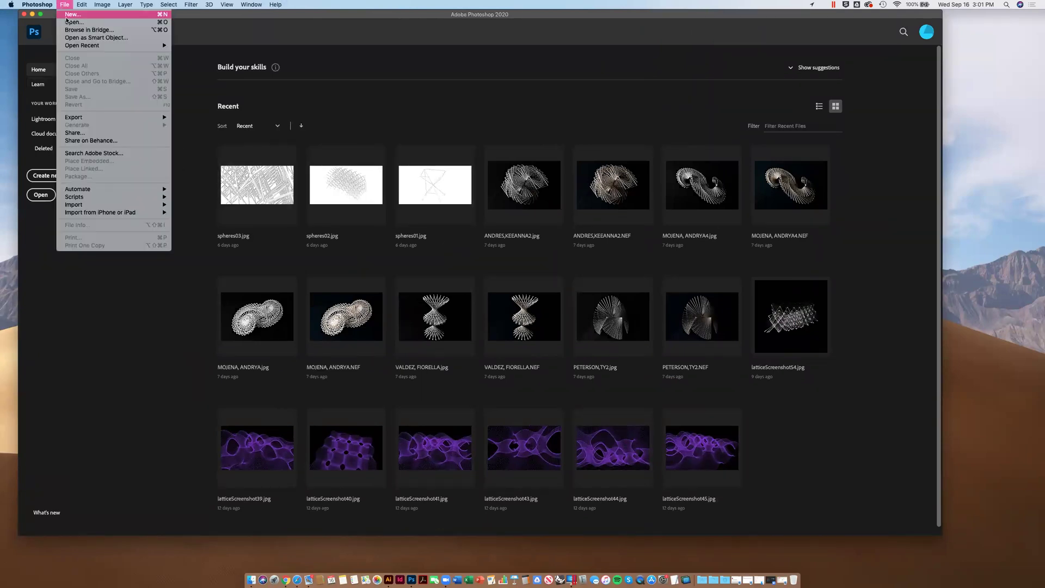
pyautogui.click(129, 301)
pyautogui.click(310, 578)
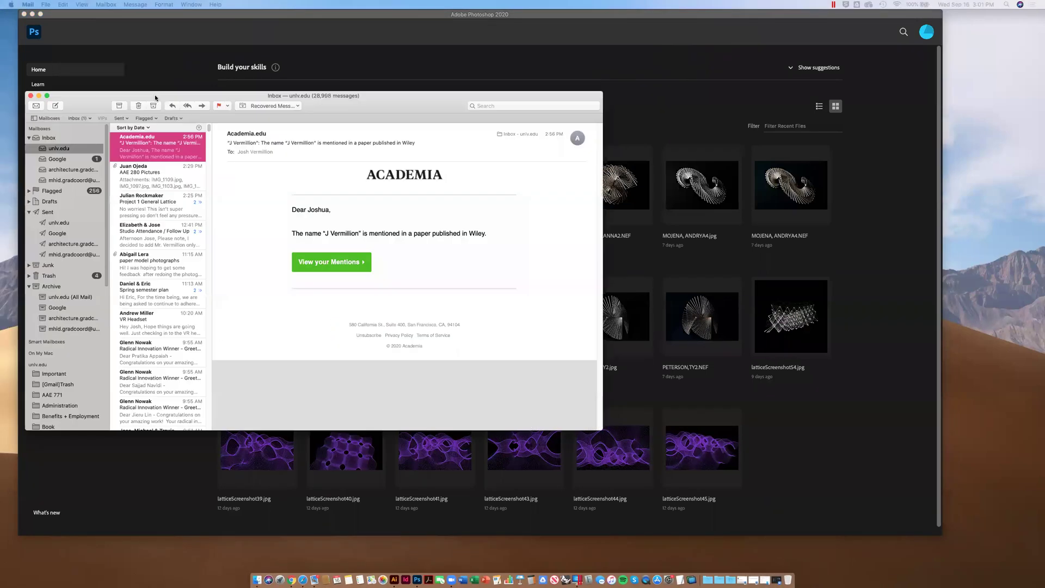
pyautogui.moveTo(155, 98); pyautogui.dragTo(251, 102)
pyautogui.click(229, 187)
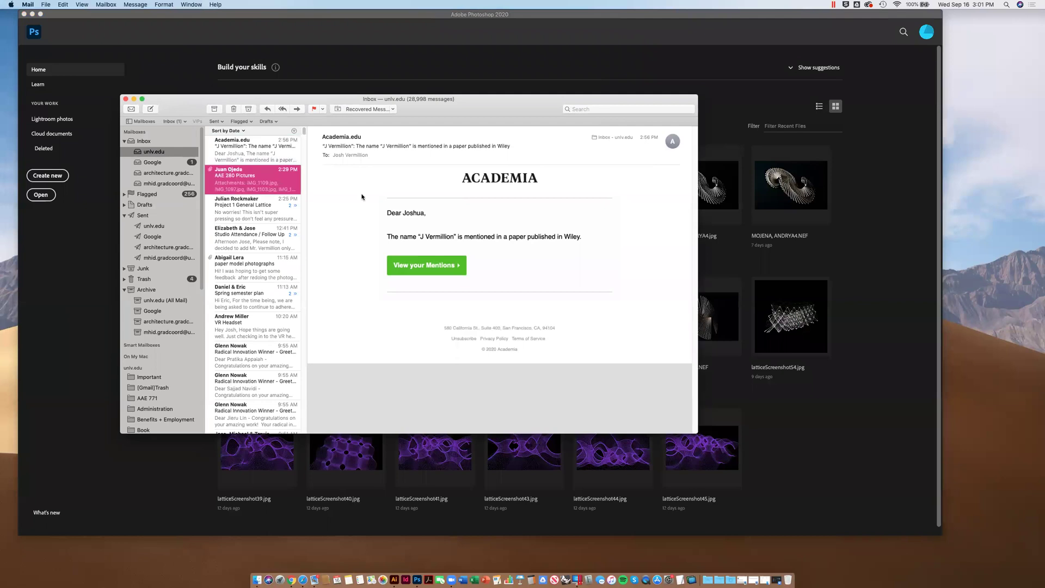
# - Save the first two attached photos of the wooden lattice model to the Downloads folder
pyautogui.rightClick(439, 268)
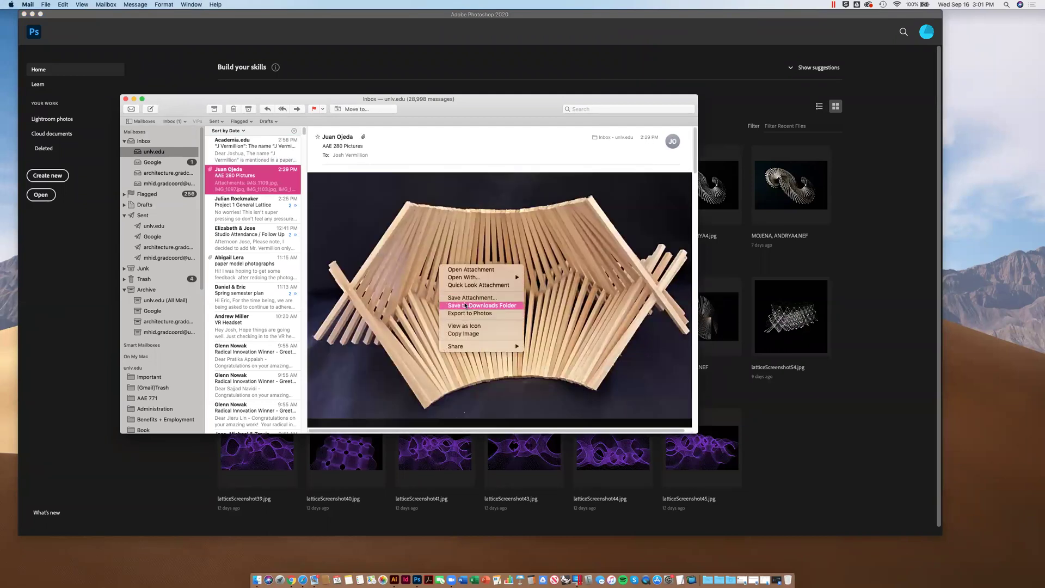
pyautogui.click(464, 310)
pyautogui.scroll(-1, 464, 309)
pyautogui.scroll(-5, 463, 309)
pyautogui.rightClick(461, 302)
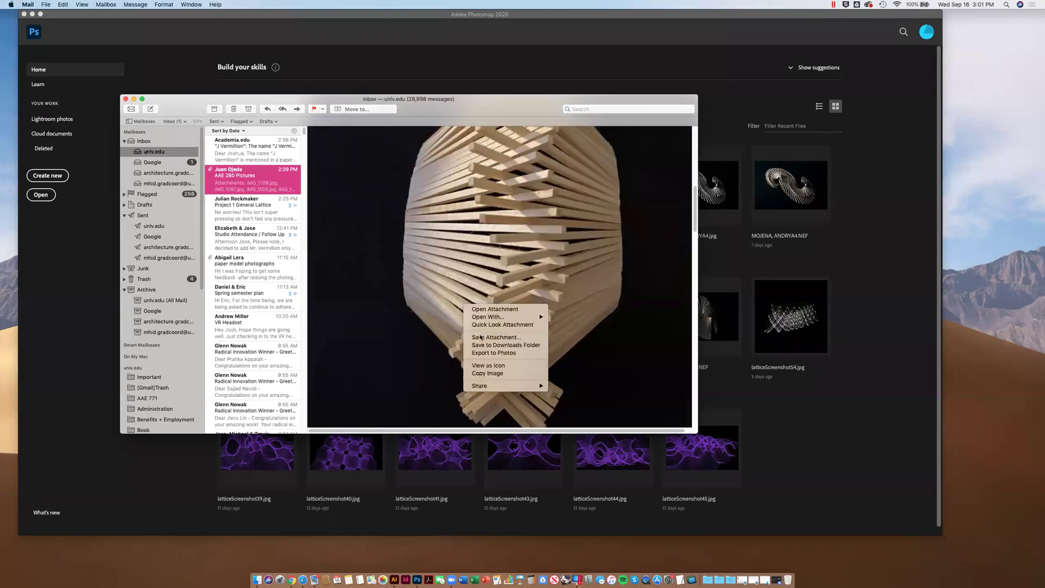
pyautogui.click(483, 338)
# - Save the other two lattice photos from the message to the Downloads folder and minimize the mail window
pyautogui.scroll(-10, 482, 339)
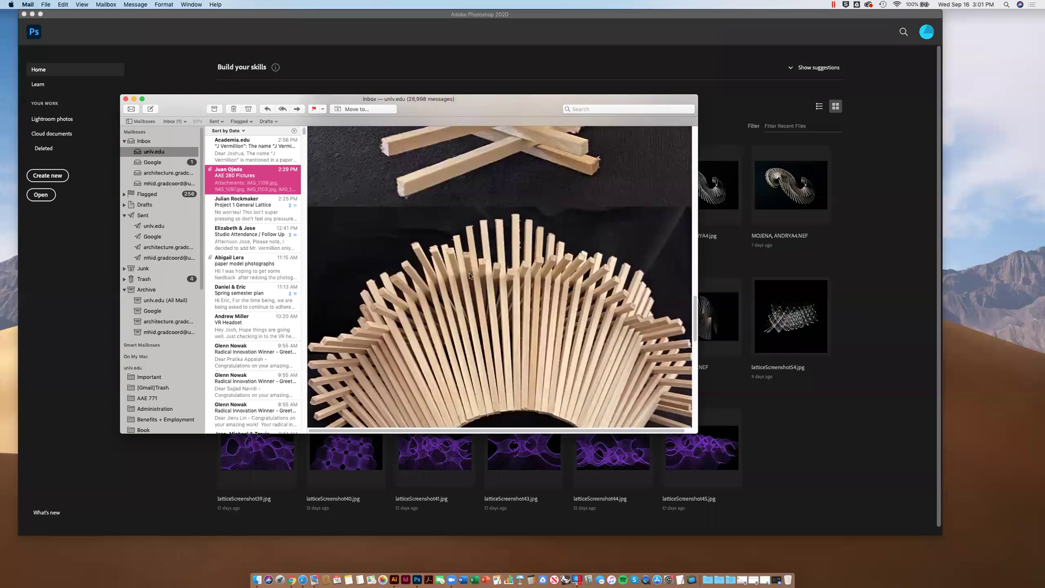
pyautogui.rightClick(473, 296)
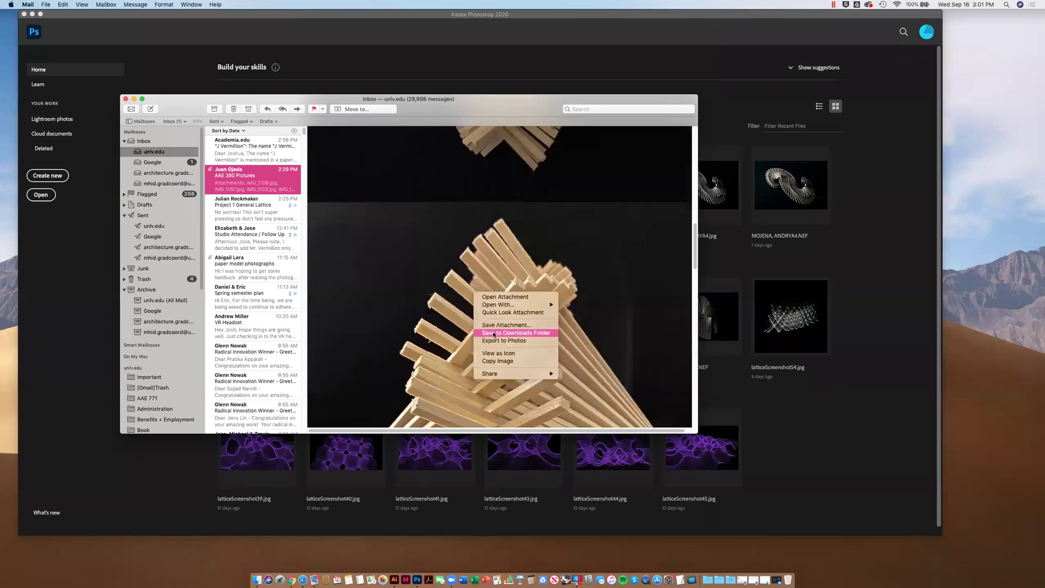
pyautogui.click(493, 334)
pyautogui.scroll(-8, 490, 337)
pyautogui.scroll(-5, 488, 340)
pyautogui.rightClick(490, 325)
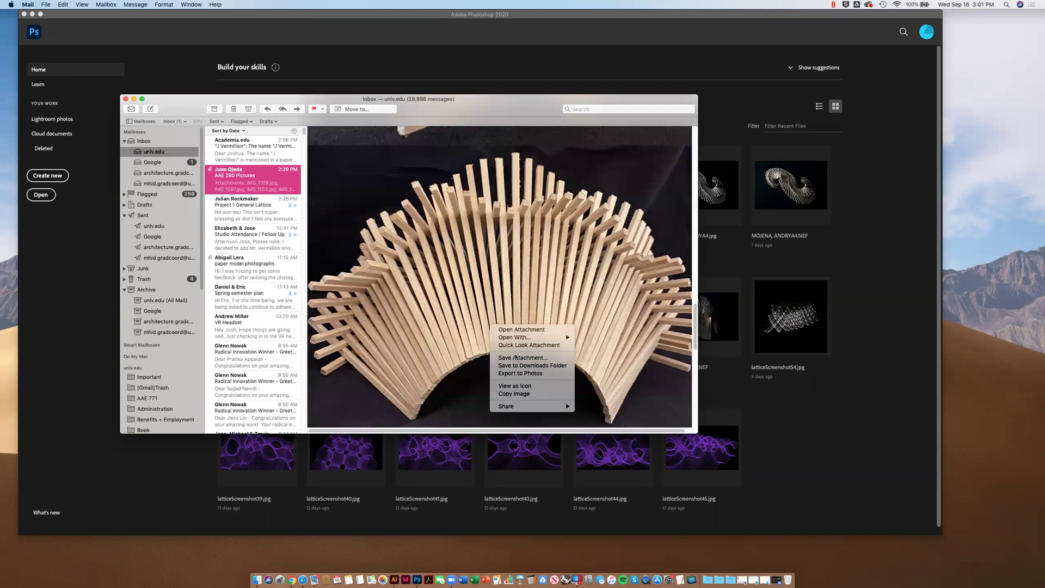
pyautogui.click(533, 365)
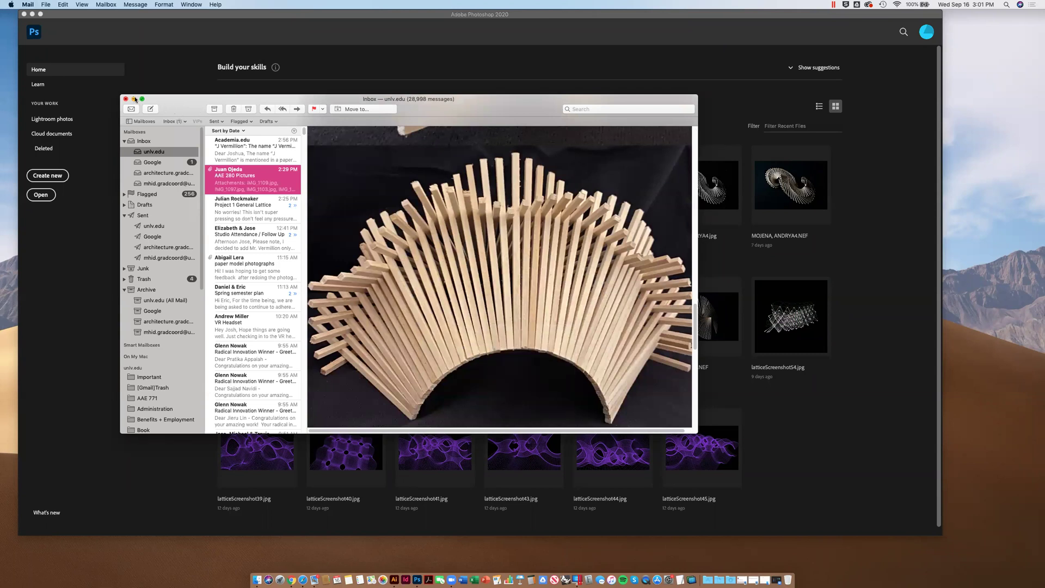
pyautogui.click(134, 98)
# - Switch to Photoshop and open IMG_1097.jpg, IMG_1106.jpg, IMG_1098.jpg and IMG_1103.jpg together from the Downloads folder
pyautogui.click(358, 24)
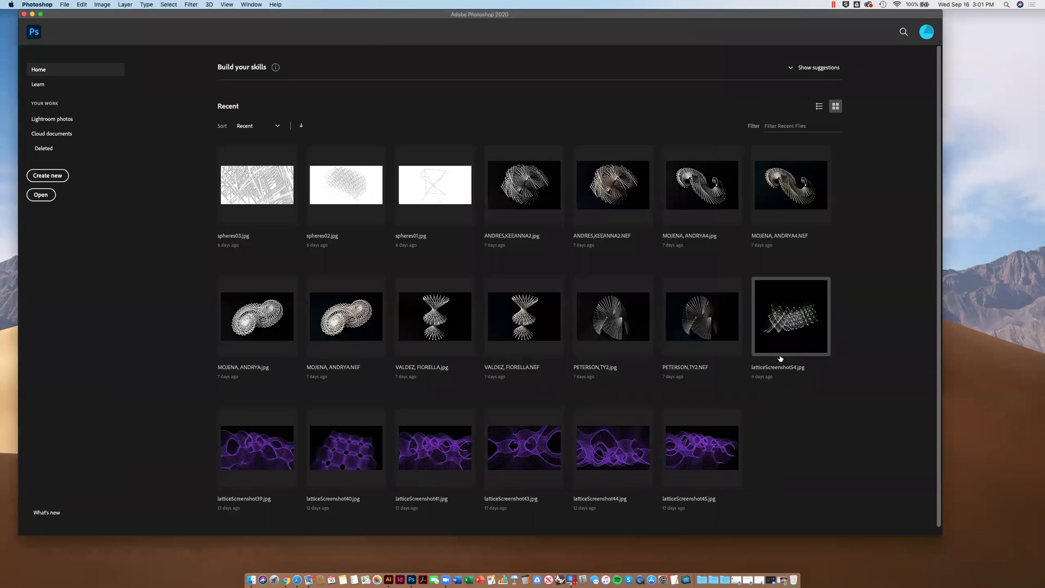
pyautogui.click(957, 540)
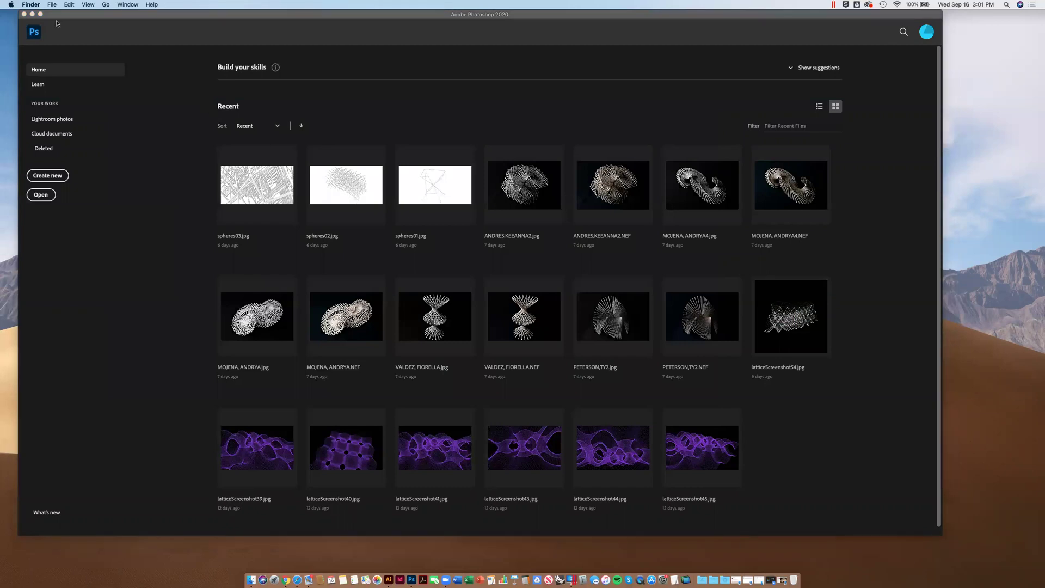
pyautogui.click(52, 4)
pyautogui.click(164, 55)
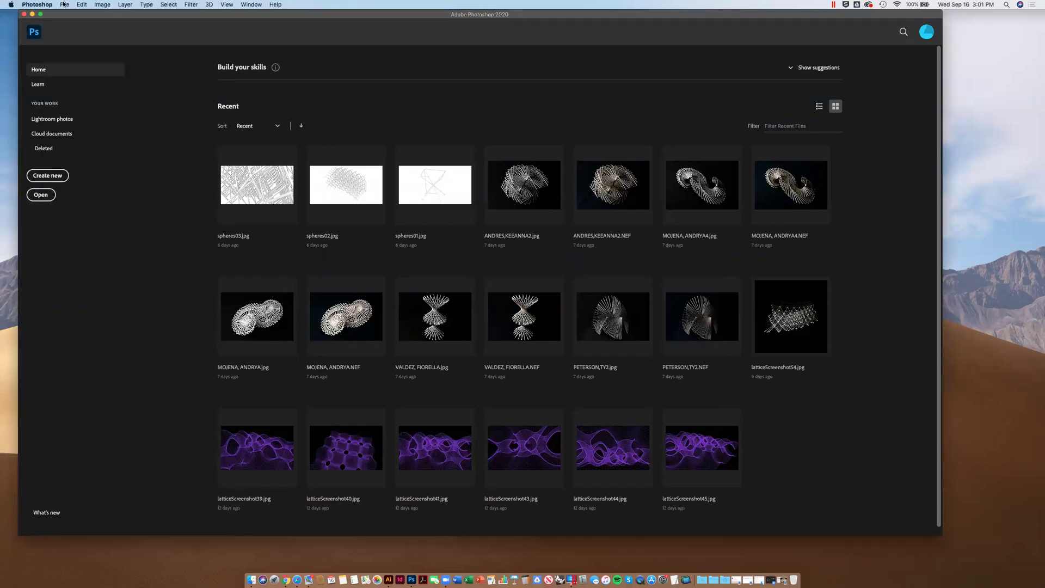
pyautogui.click(64, 4)
pyautogui.click(70, 22)
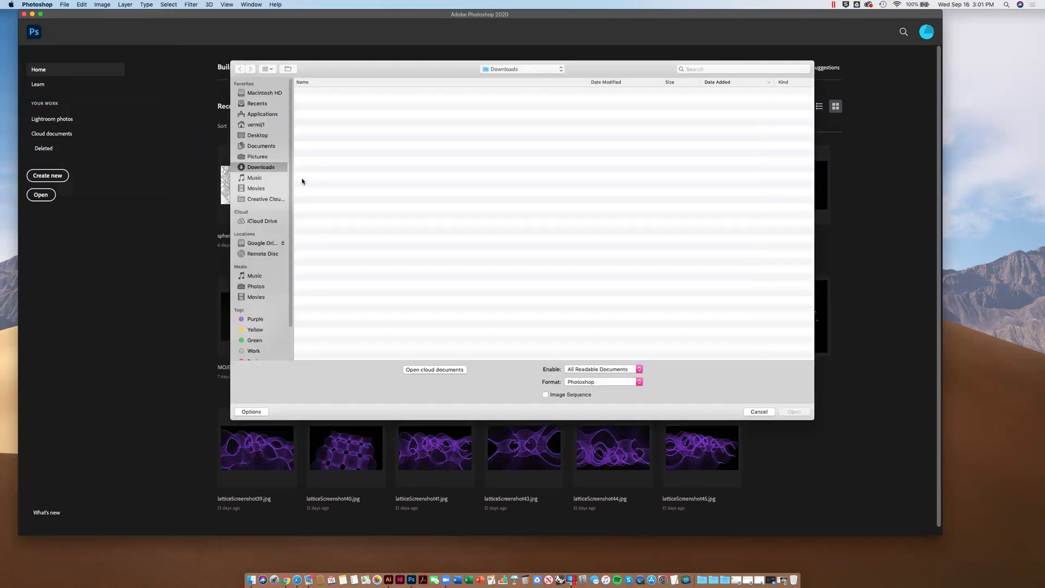
pyautogui.click(329, 92)
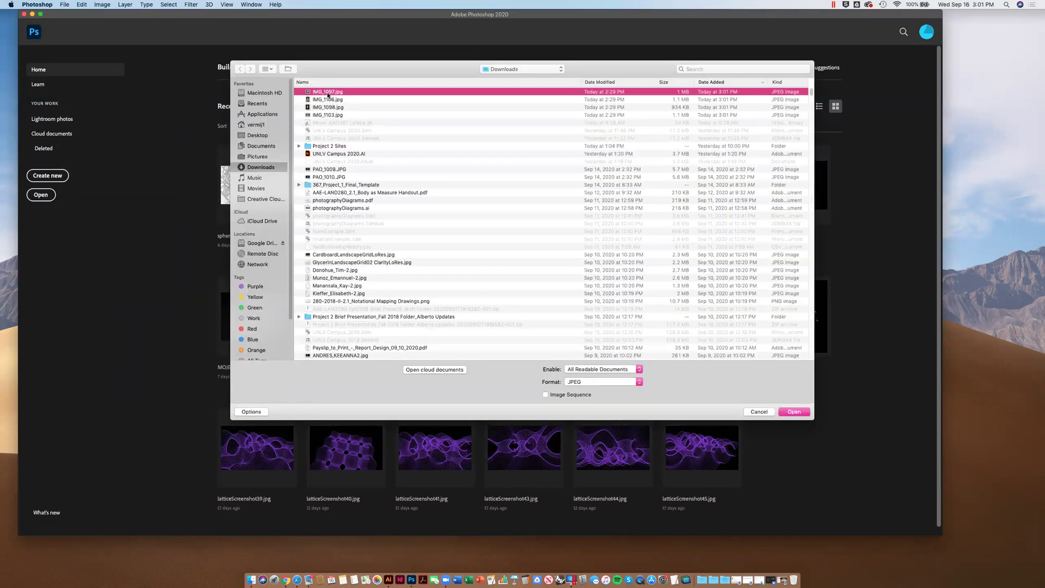
pyautogui.keyDown('shift'); pyautogui.click(331, 116); pyautogui.keyUp('shift')
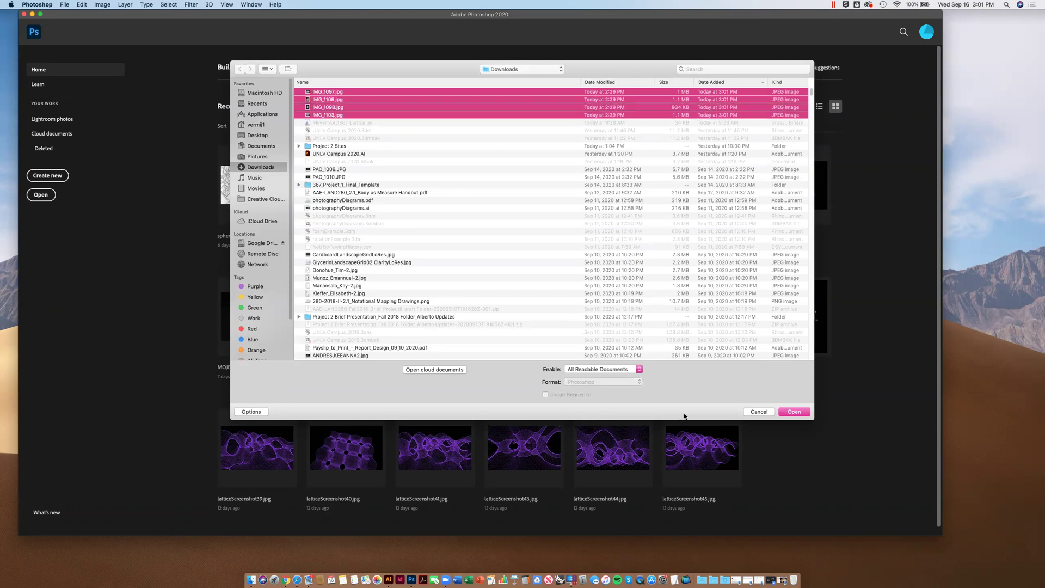
pyautogui.click(798, 412)
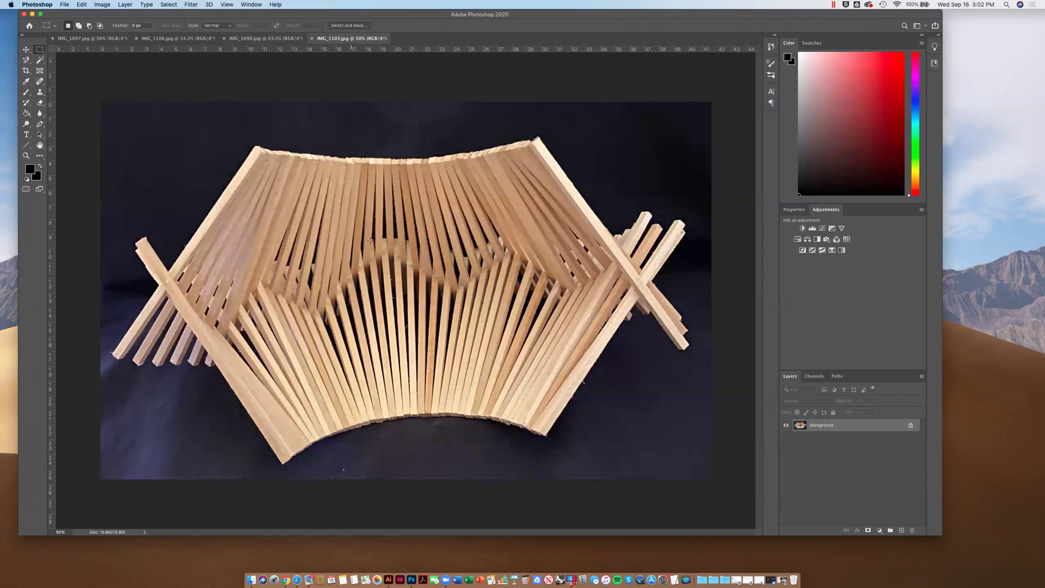
# - Activate the Move tool and enlarge the application window to give the photo more room
pyautogui.click(26, 50)
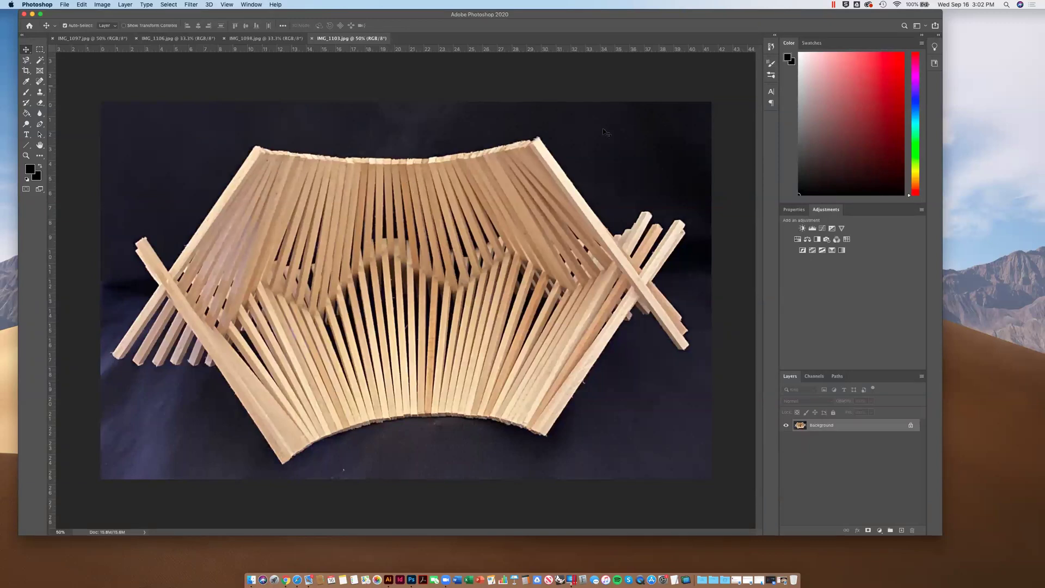
pyautogui.moveTo(946, 537); pyautogui.dragTo(986, 550)
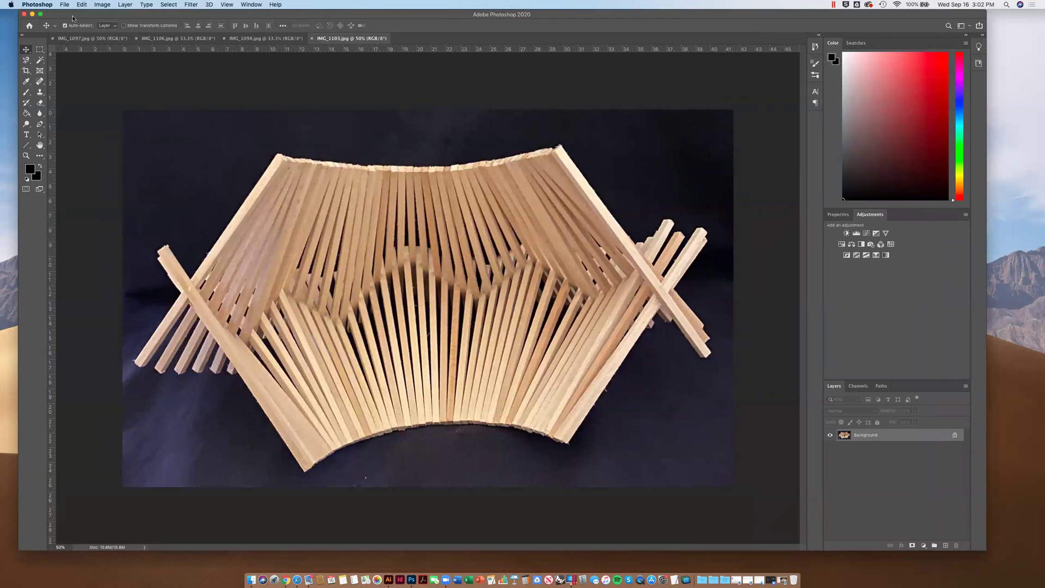
pyautogui.moveTo(75, 16); pyautogui.dragTo(73, 16)
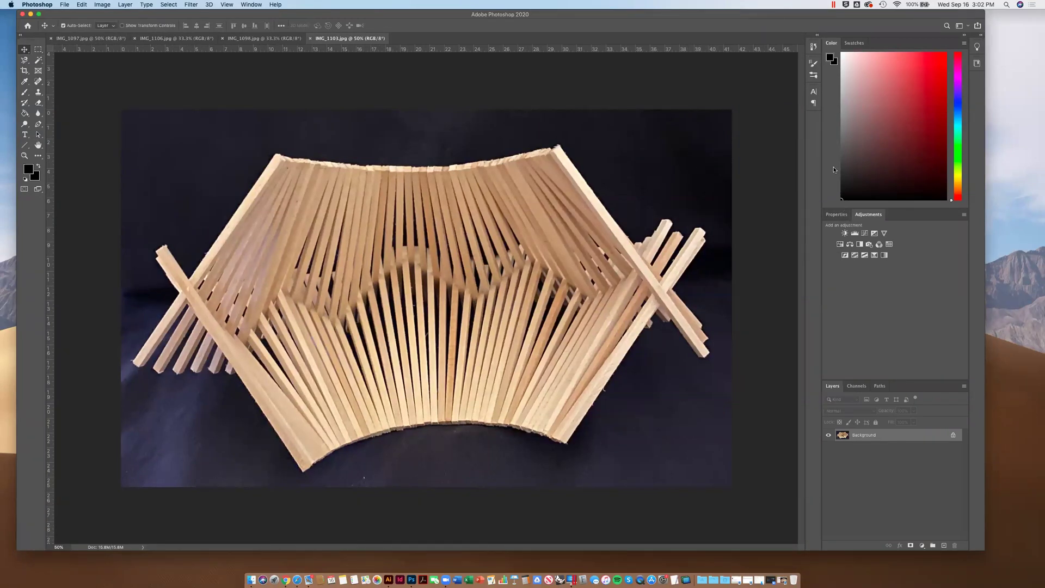
pyautogui.click(243, 5)
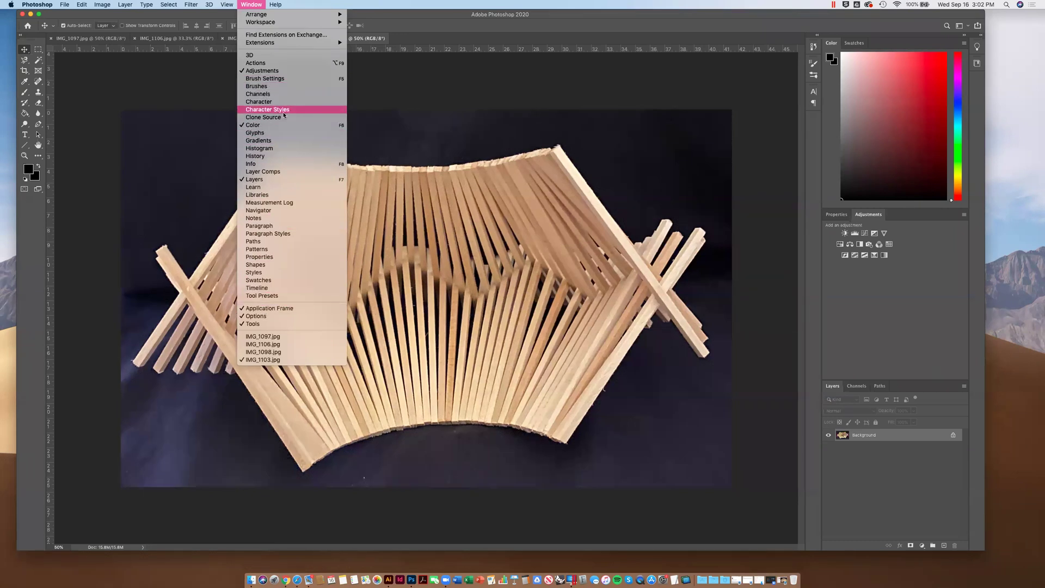
pyautogui.click(254, 5)
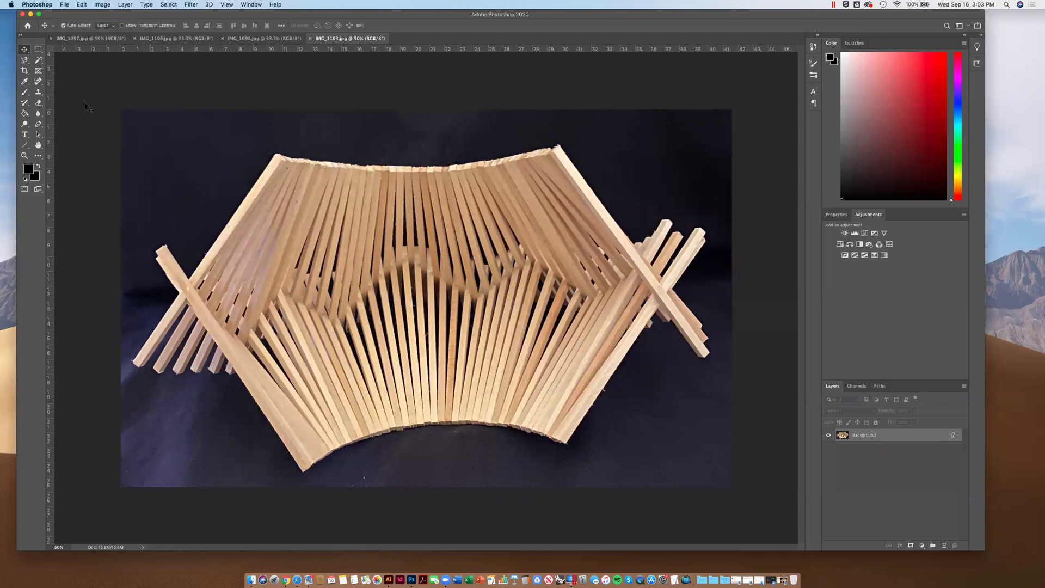
# - Apply Auto Tone to the photo IMG_1103.jpg
pyautogui.click(103, 5)
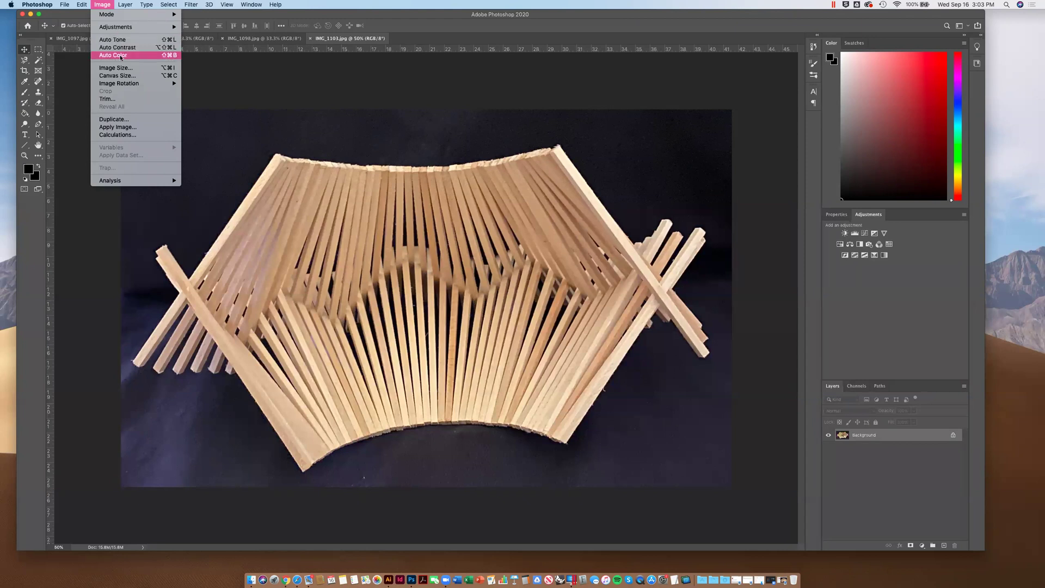
pyautogui.click(115, 40)
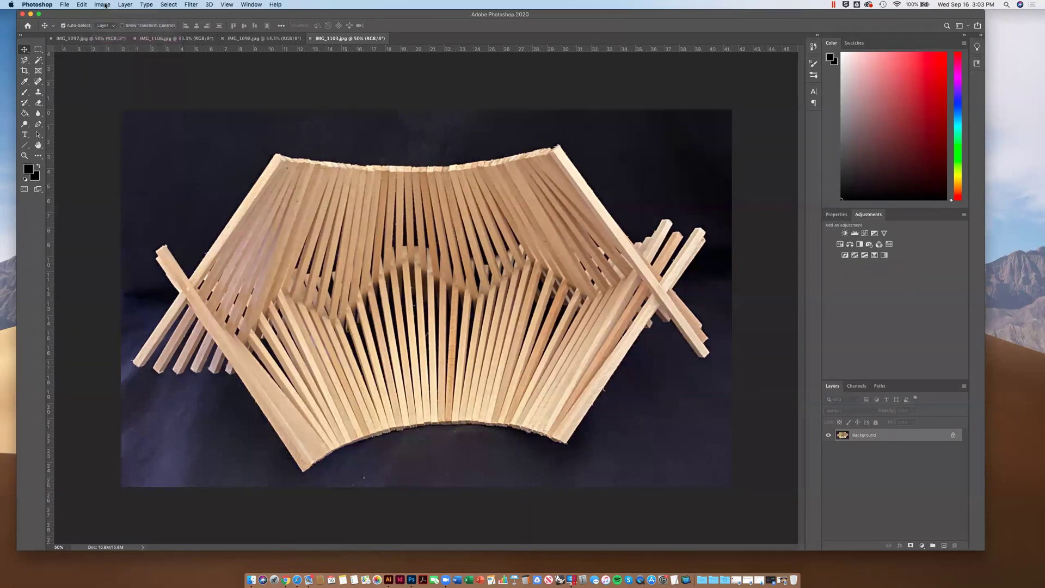
# - Try Auto Color on IMG_1103.jpg and undo it
pyautogui.click(105, 5)
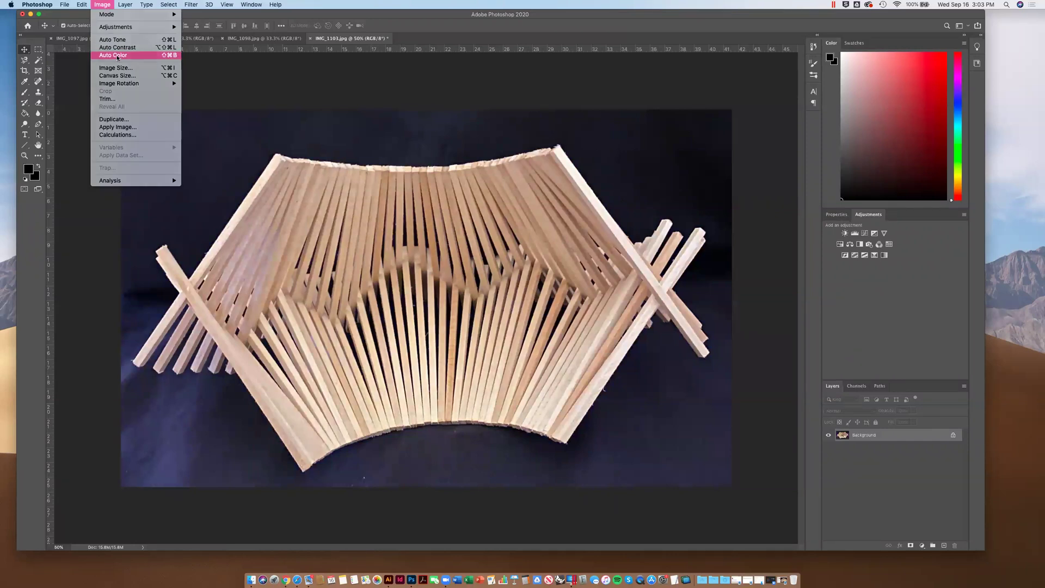
pyautogui.click(116, 57)
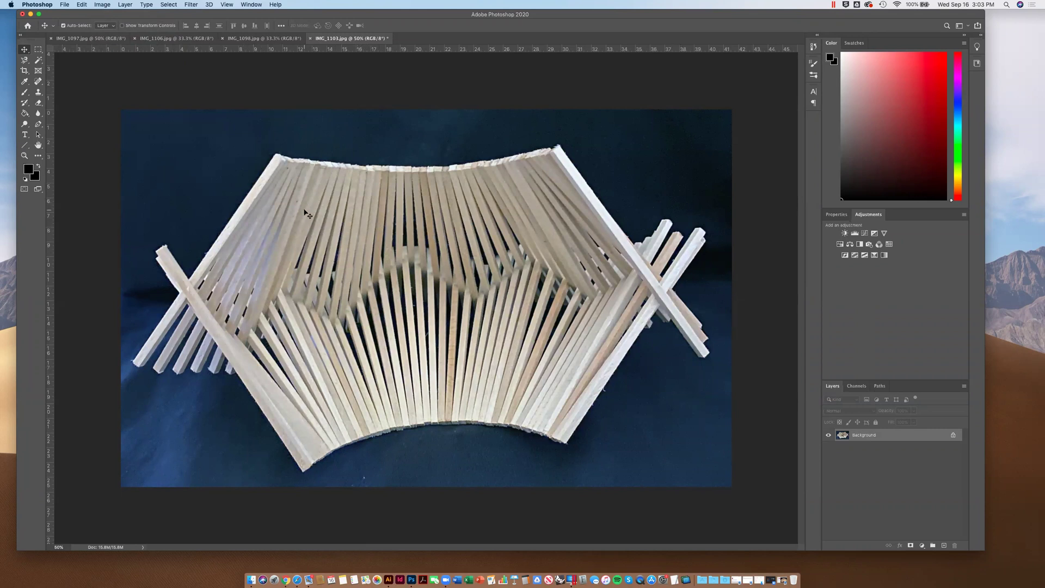
pyautogui.press('super+z')
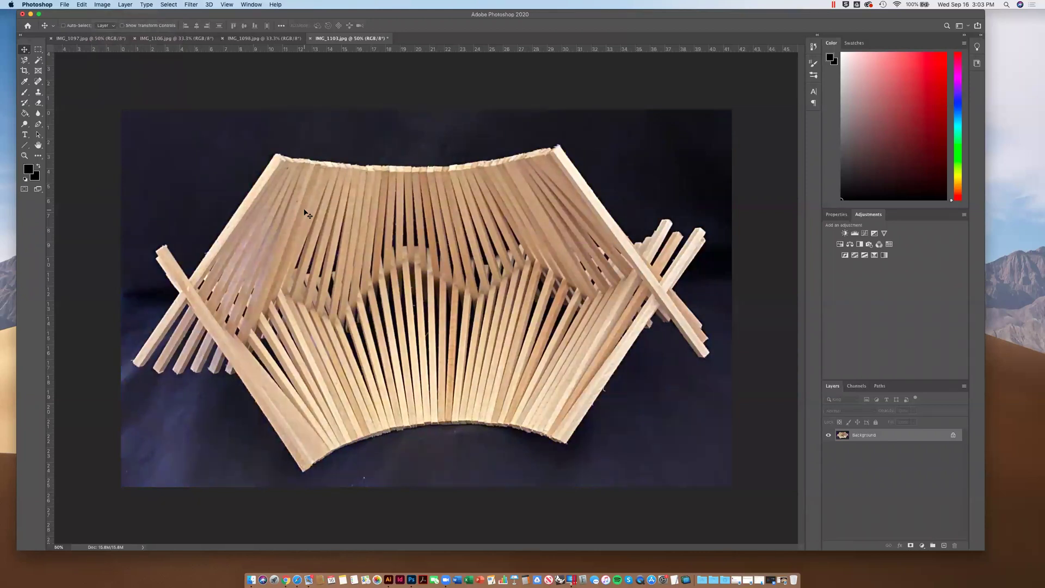
# - Desaturate IMG_1103.jpg with a Hue/Saturation adjustment, setting Saturation to -81 and keeping the dialog clear of the model
pyautogui.click(103, 4)
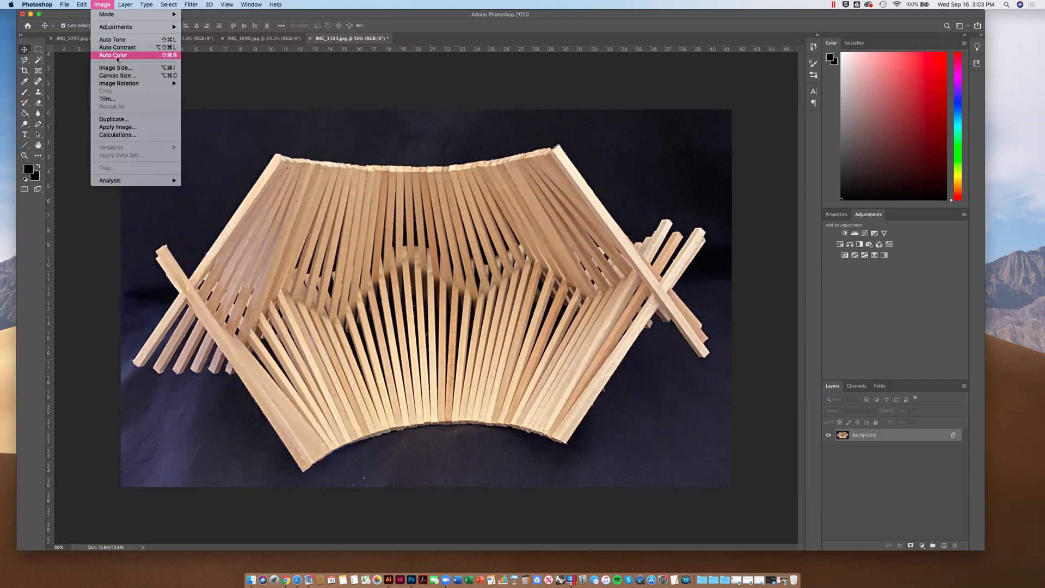
pyautogui.moveTo(113, 27)
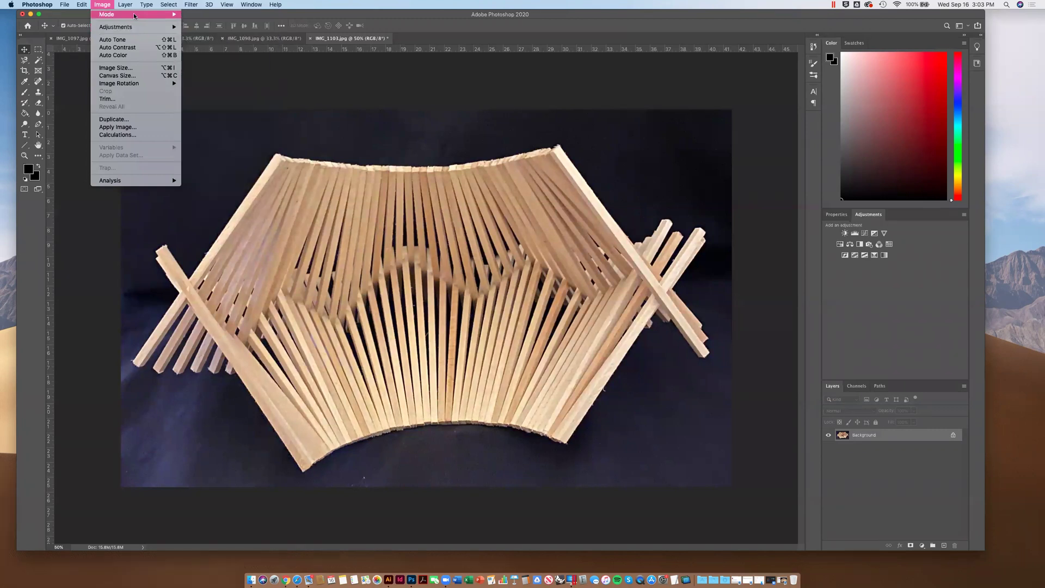
pyautogui.click(104, 5)
pyautogui.click(104, 5)
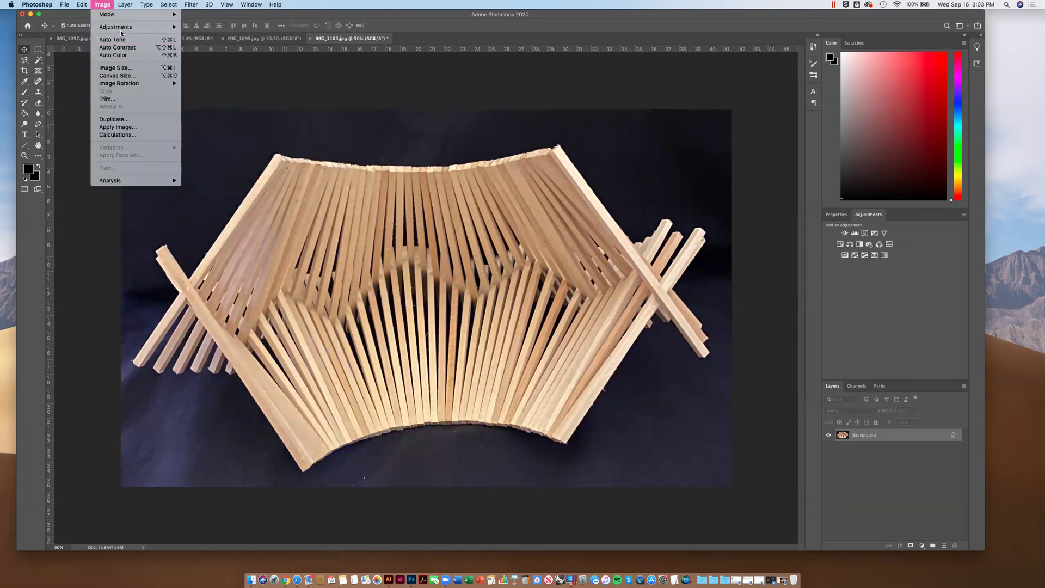
pyautogui.moveTo(115, 31)
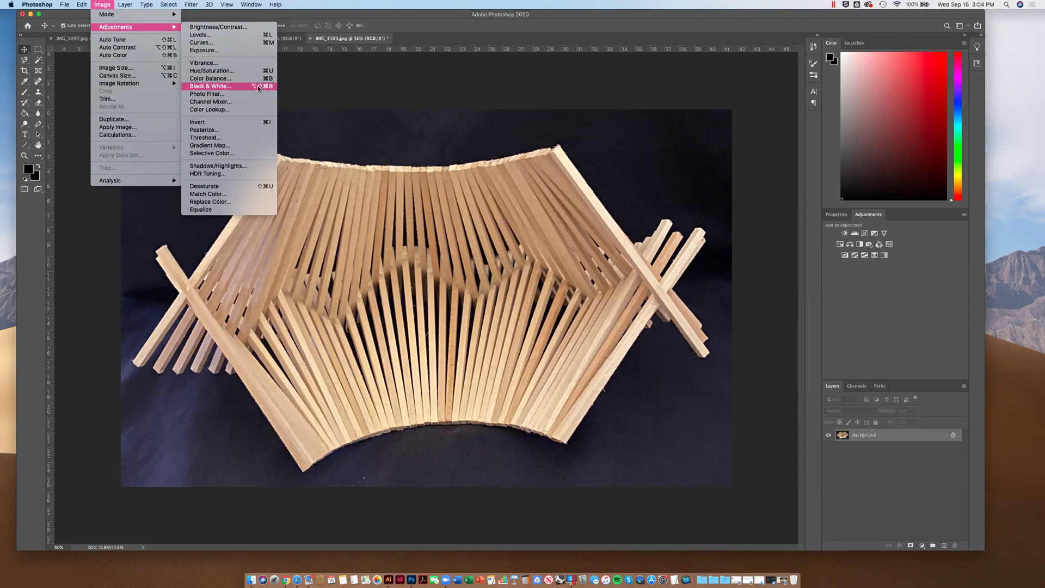
pyautogui.click(216, 73)
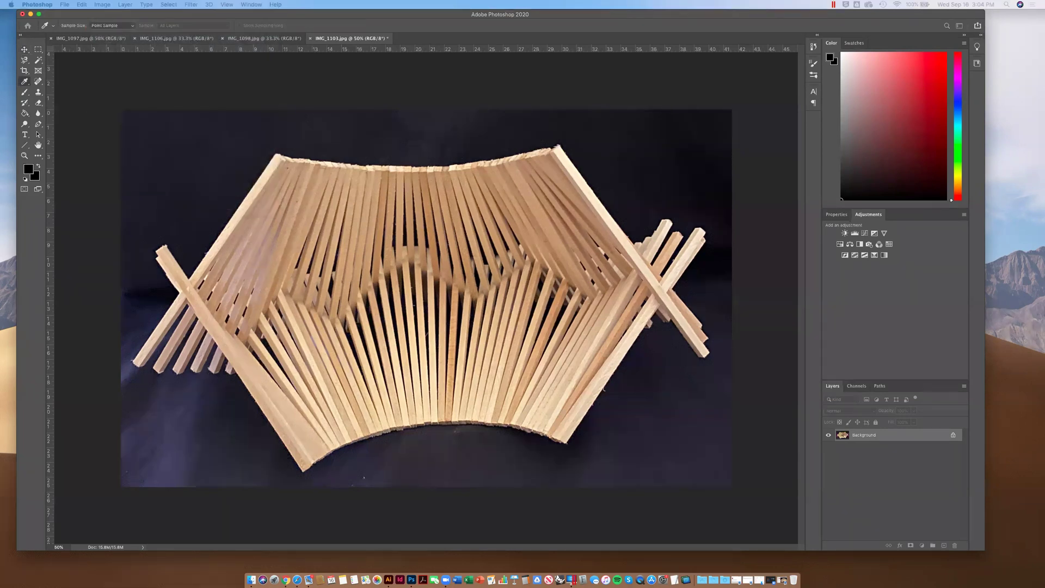
pyautogui.moveTo(275, 40); pyautogui.dragTo(745, 68)
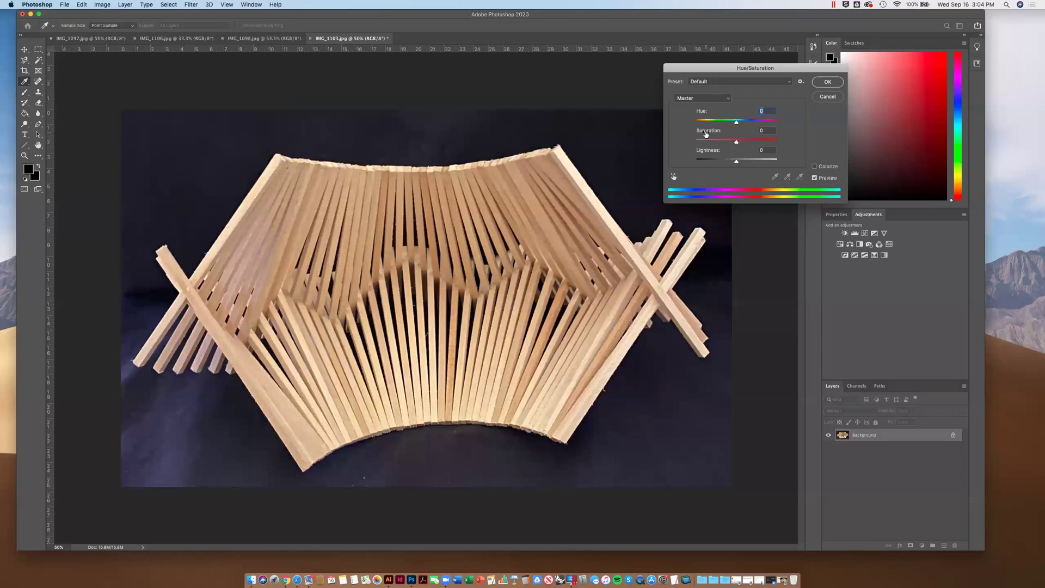
pyautogui.moveTo(738, 143); pyautogui.dragTo(673, 145)
pyautogui.moveTo(693, 143); pyautogui.dragTo(703, 143)
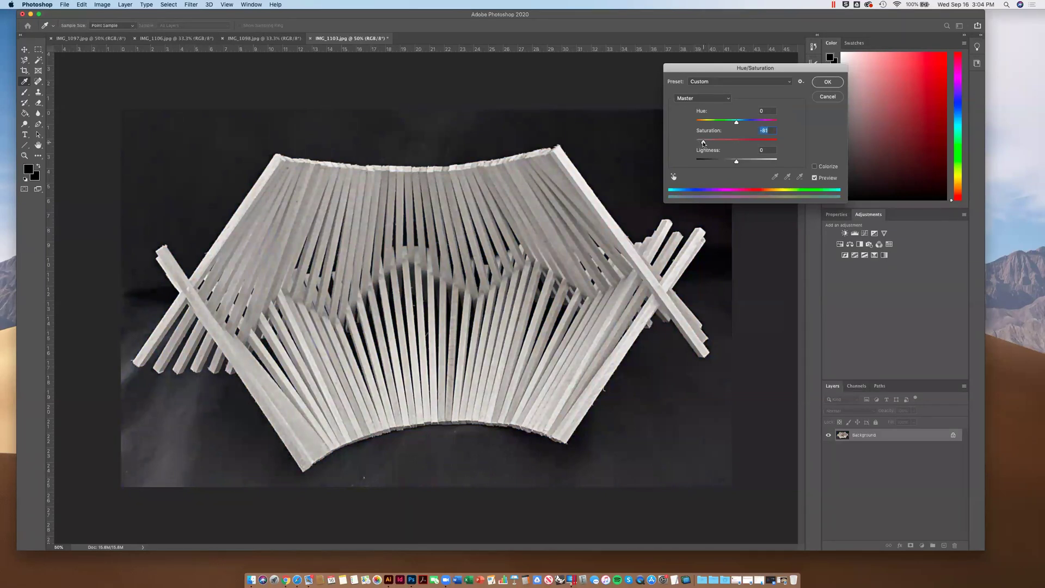
pyautogui.click(824, 83)
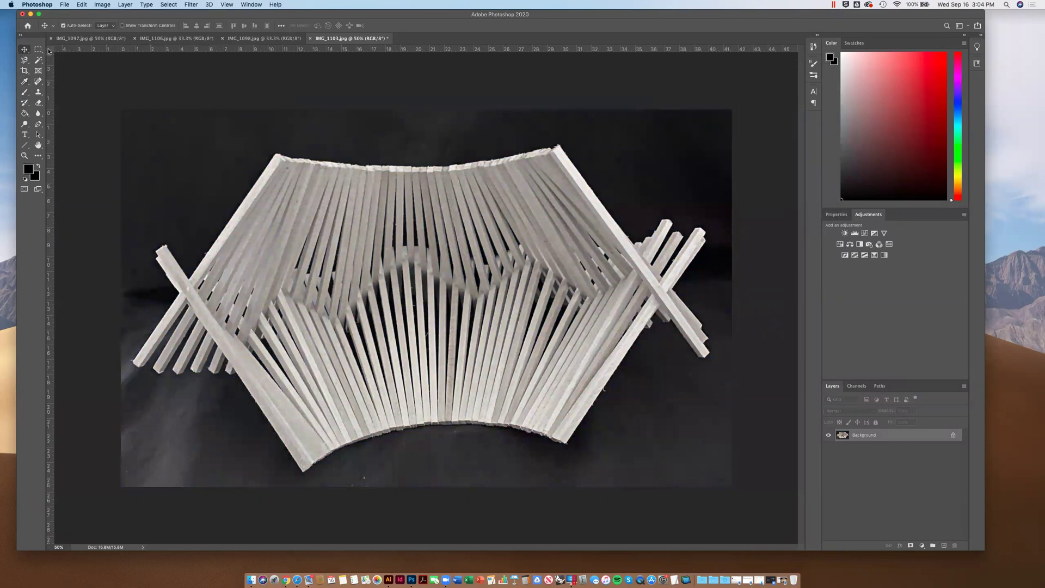
# - Darken IMG_1103.jpg with an Exposure adjustment, setting Exposure to -0.8
pyautogui.click(79, 6)
pyautogui.moveTo(100, 5)
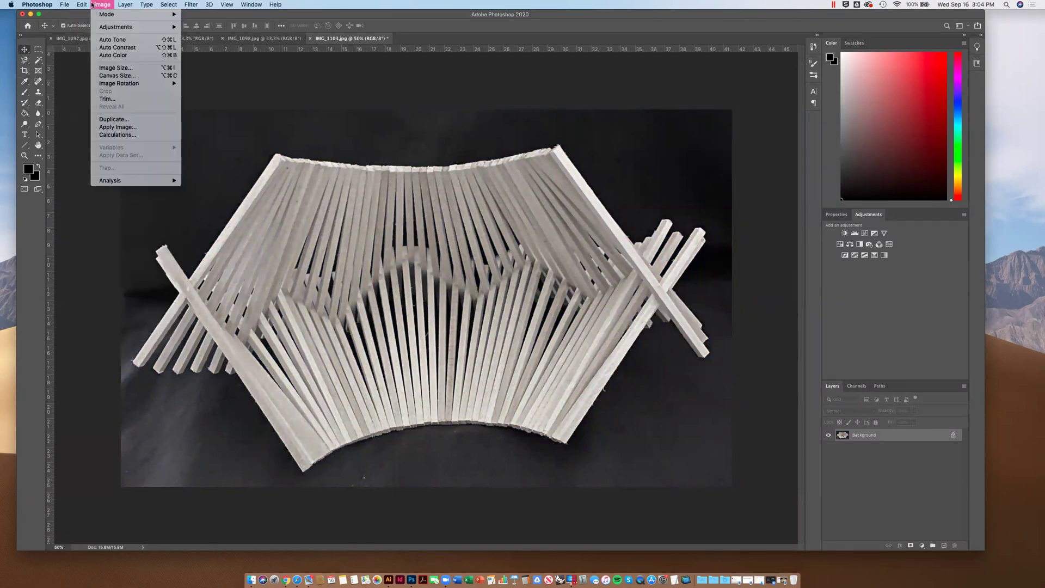
pyautogui.moveTo(120, 27)
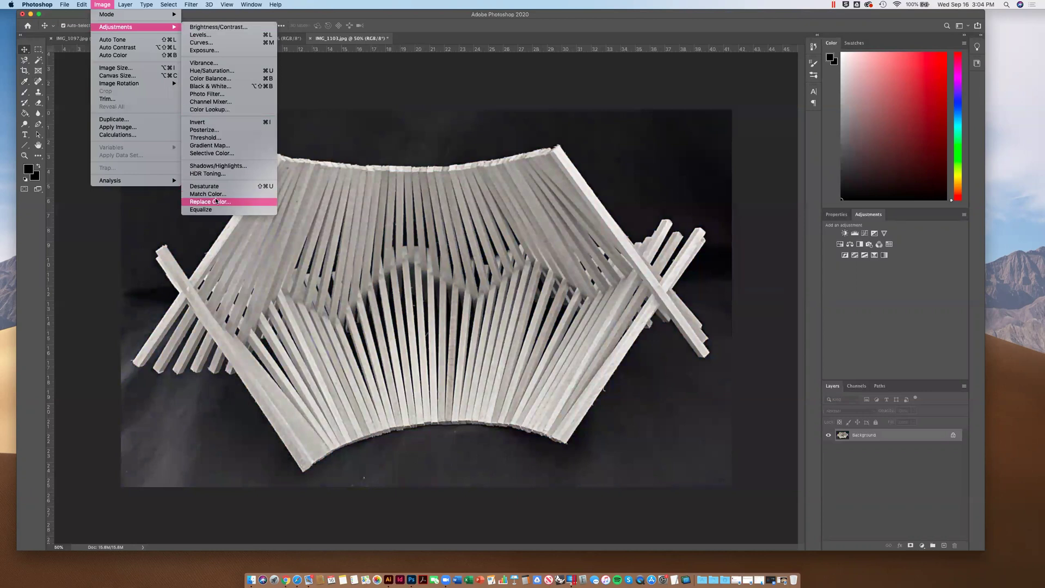
pyautogui.click(205, 51)
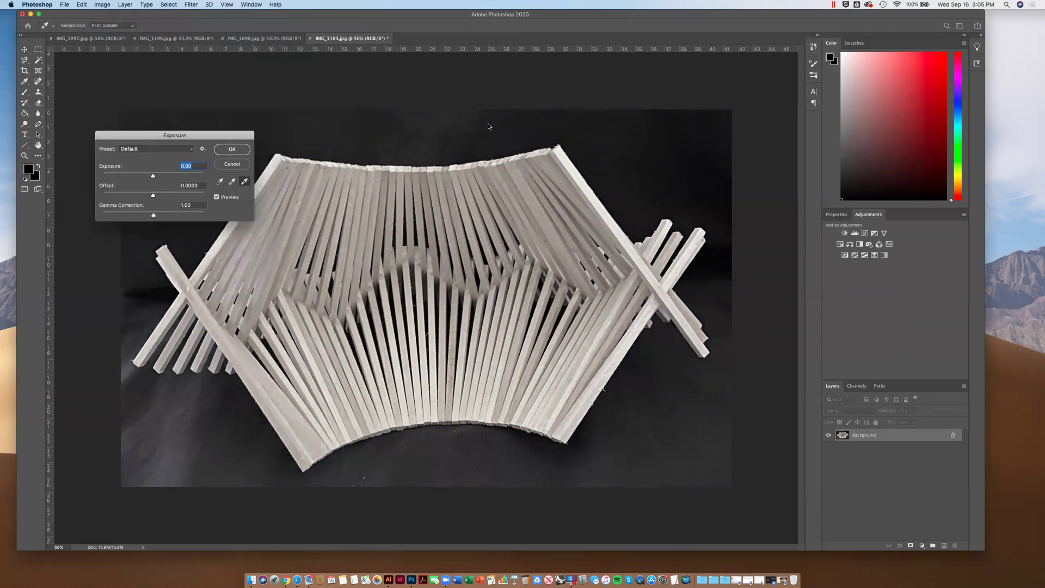
pyautogui.moveTo(156, 179); pyautogui.dragTo(149, 177)
pyautogui.click(230, 150)
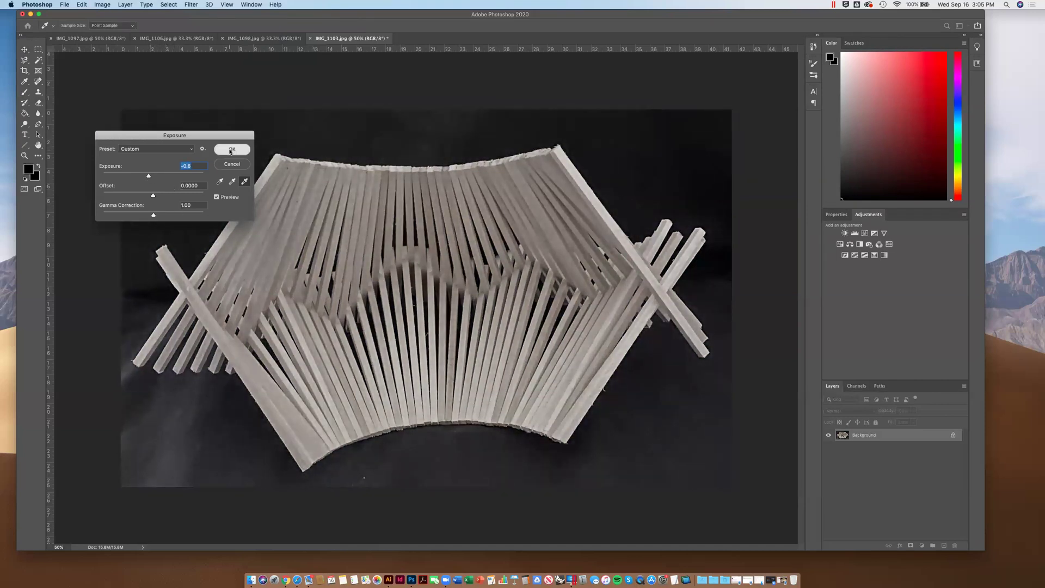
# - Increase the photo's contrast with a Brightness/Contrast adjustment, setting Contrast to 93
pyautogui.click(102, 5)
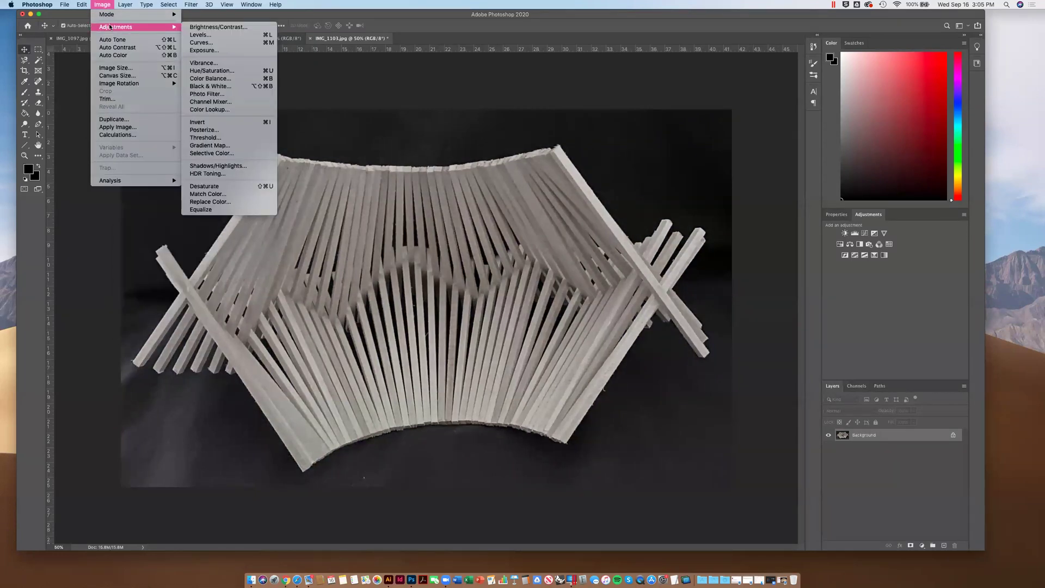
pyautogui.click(217, 27)
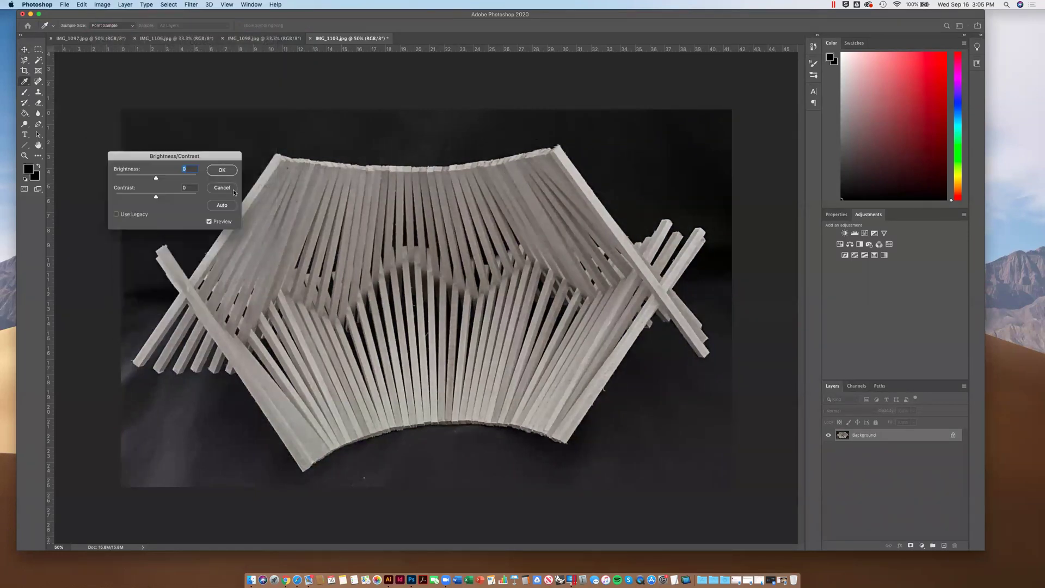
pyautogui.moveTo(156, 197); pyautogui.dragTo(194, 198)
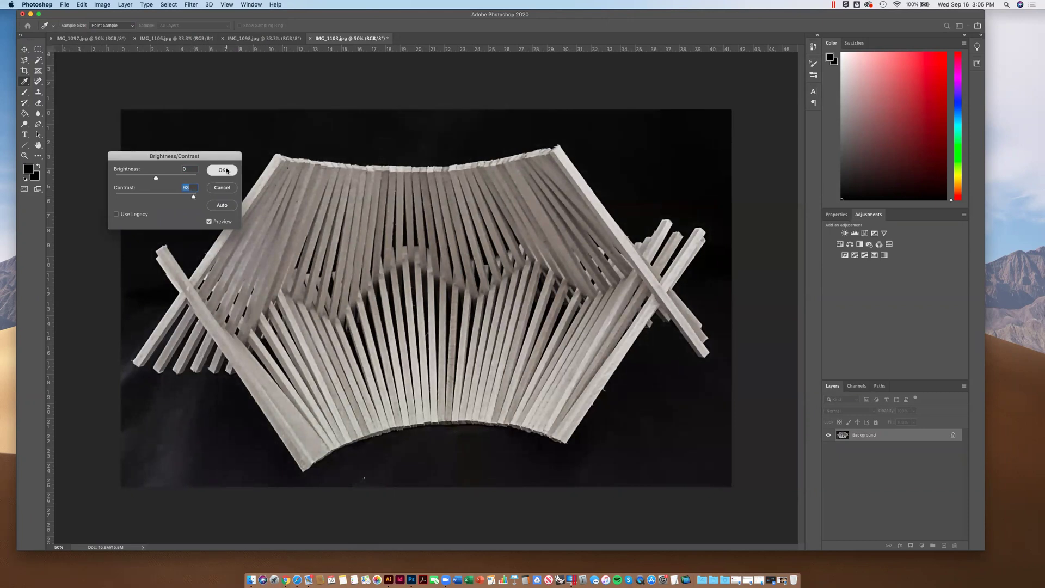
pyautogui.click(222, 171)
# - Try a Levels adjustment that raises the black input level to darken the backdrop, and undo it
pyautogui.click(102, 4)
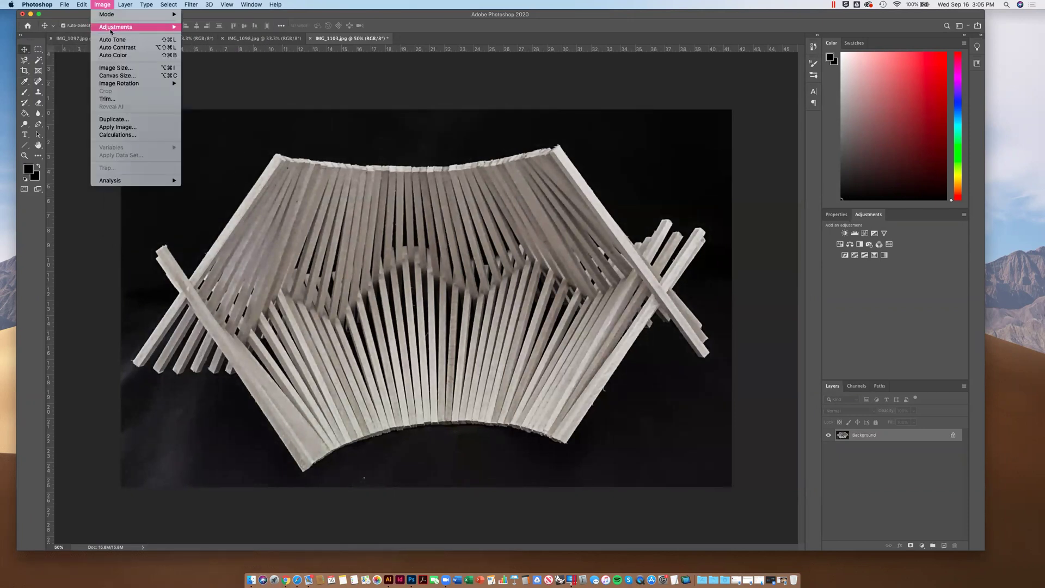
pyautogui.moveTo(110, 31)
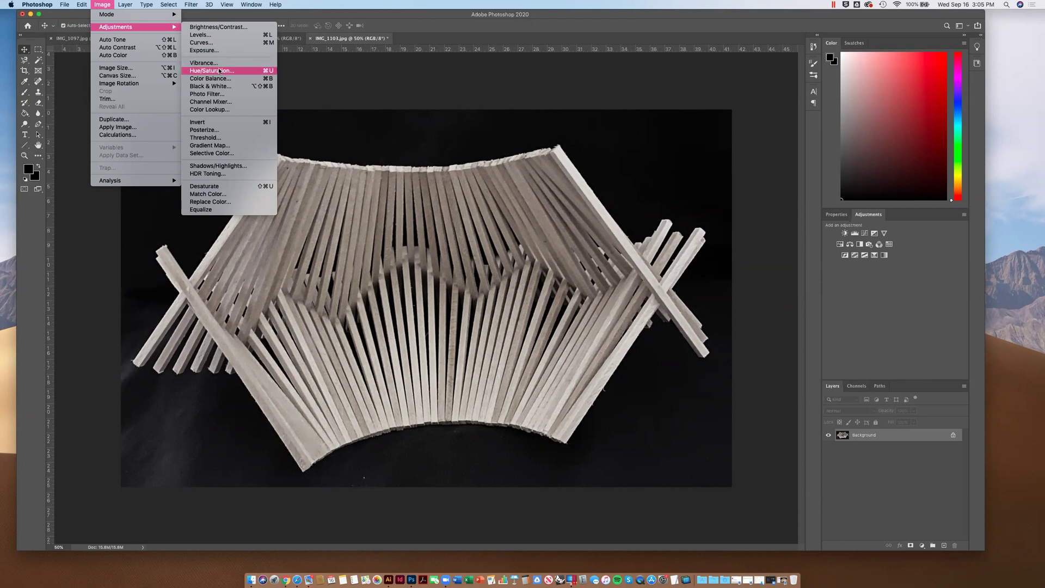
pyautogui.click(205, 37)
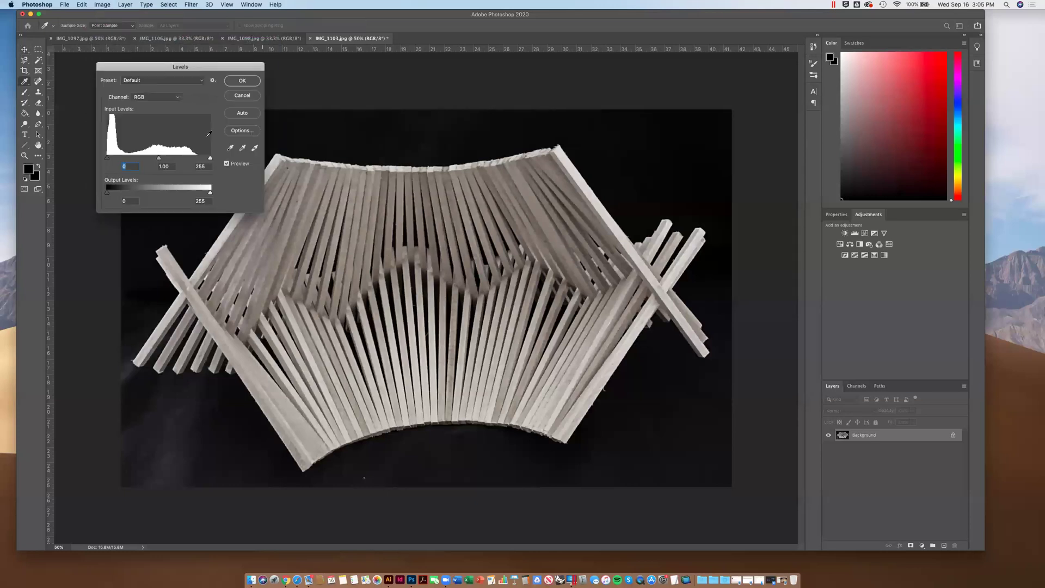
pyautogui.moveTo(110, 195)
pyautogui.mouseDown()
pyautogui.moveTo(121, 195)
pyautogui.moveTo(107, 194)
pyautogui.mouseUp()
pyautogui.moveTo(106, 160); pyautogui.dragTo(124, 162)
pyautogui.click(250, 83)
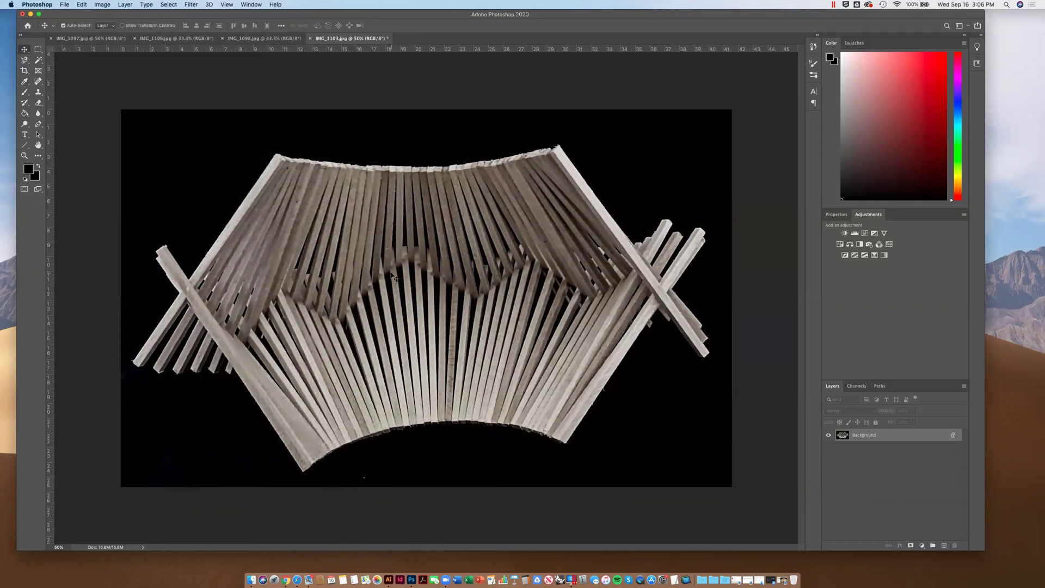
pyautogui.press('super+0')
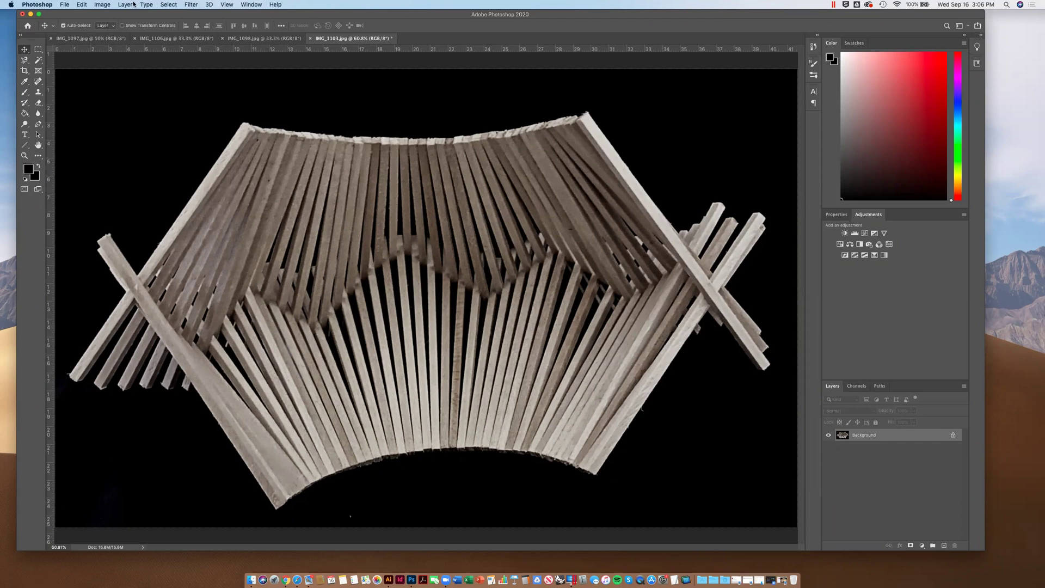
pyautogui.click(84, 5)
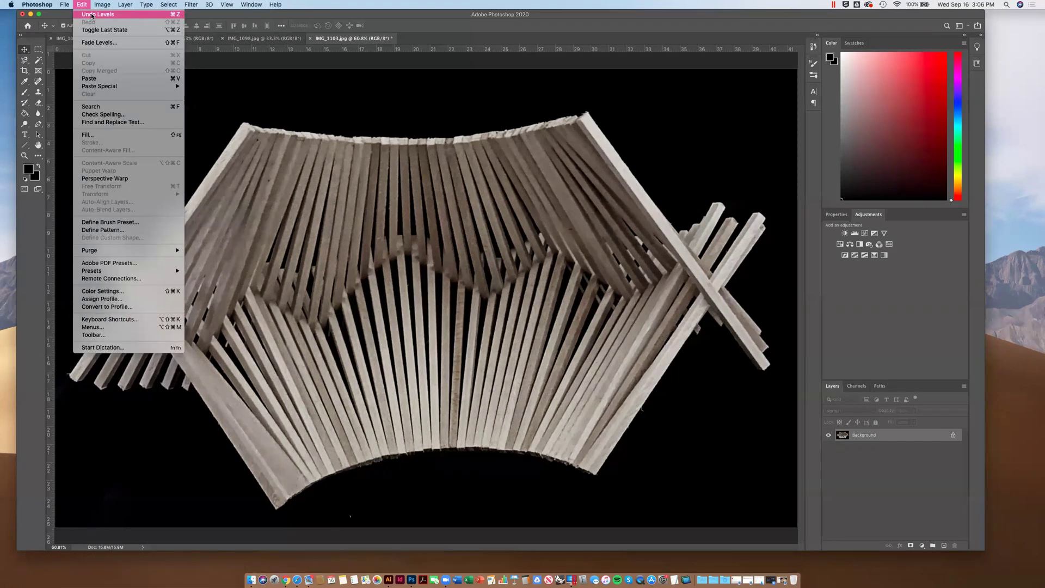
pyautogui.click(91, 15)
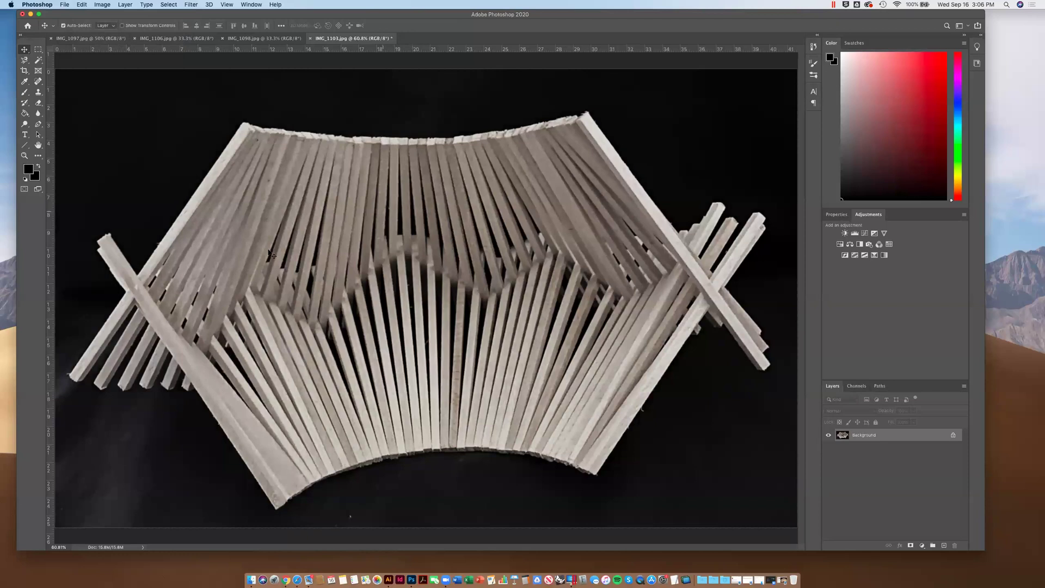
# - Activate the Brush tool, reset the colours to their defaults and set the foreground colour to pure black
pyautogui.press('super+minus')
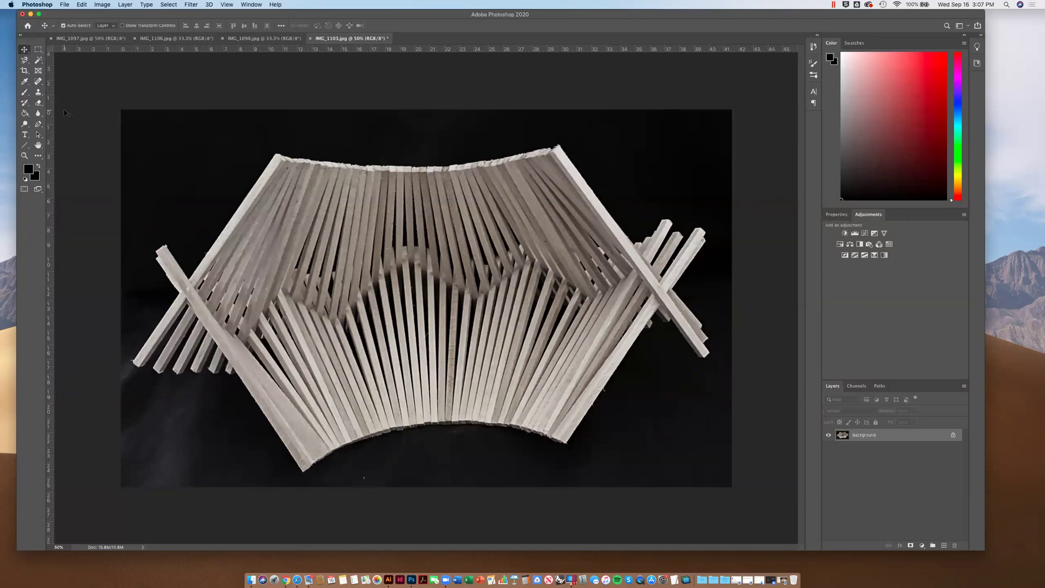
pyautogui.click(24, 94)
pyautogui.click(76, 27)
pyautogui.press('Return')
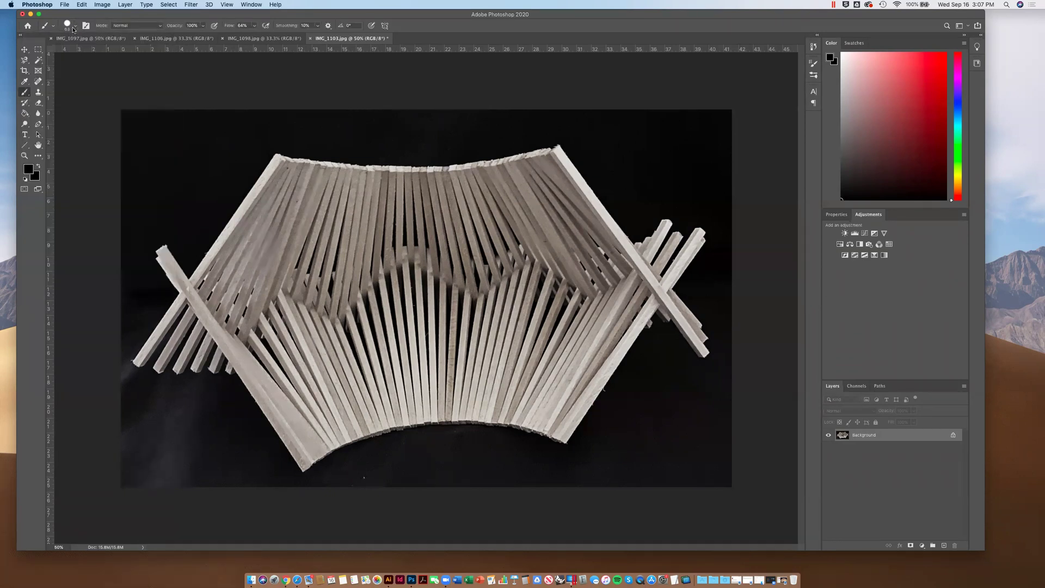
pyautogui.click(23, 178)
pyautogui.press('i')
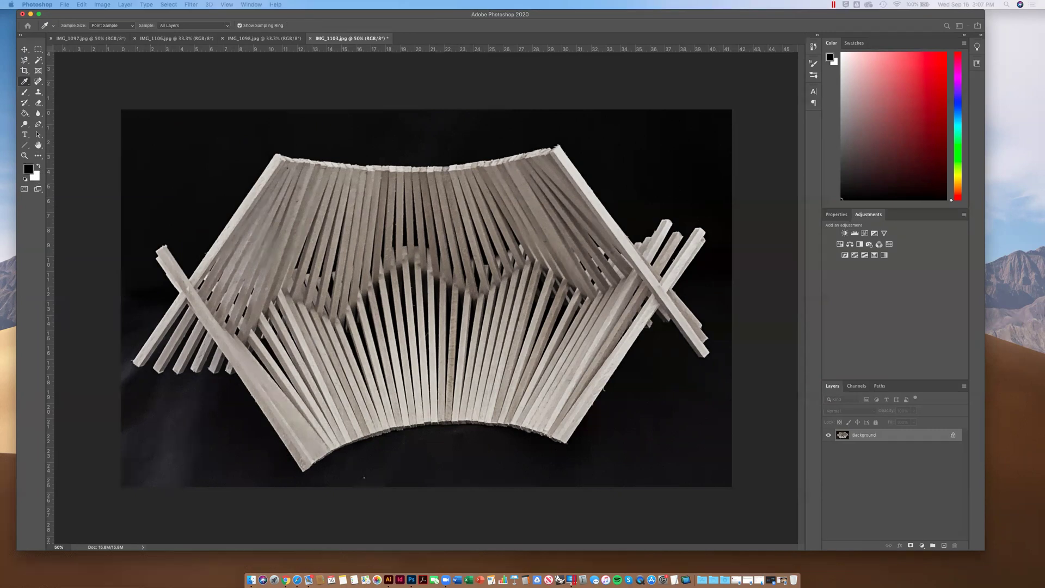
pyautogui.click(28, 170)
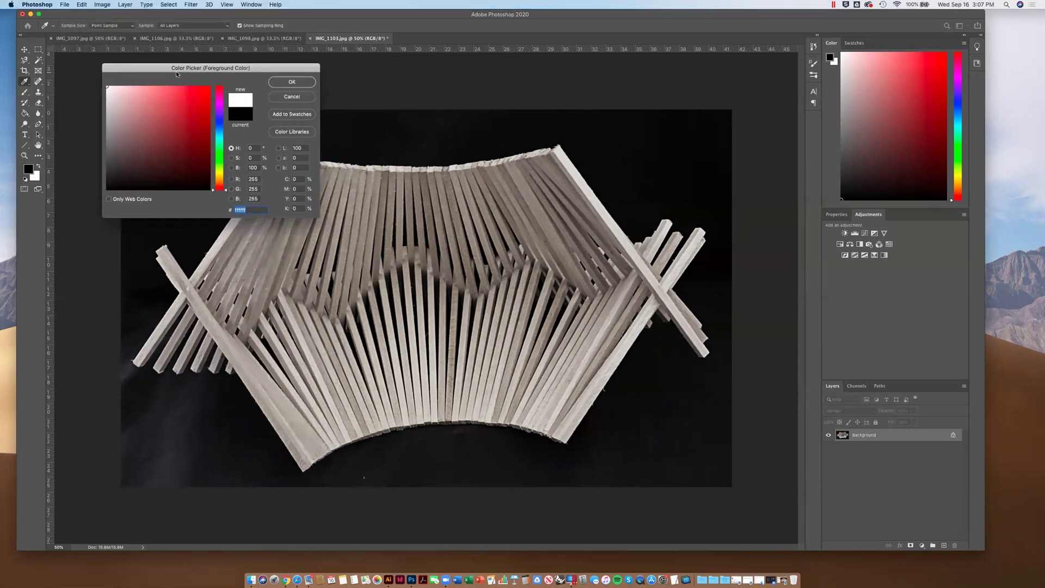
pyautogui.moveTo(110, 188)
pyautogui.mouseDown()
pyautogui.moveTo(134, 120)
pyautogui.moveTo(106, 191)
pyautogui.mouseUp()
pyautogui.click(299, 84)
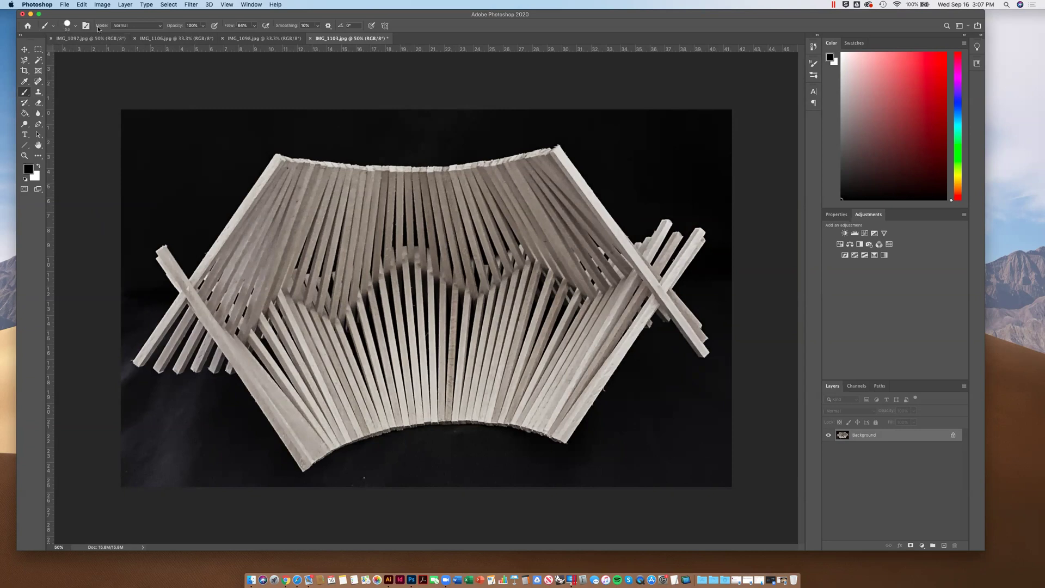
# - Set the hard-edged brush to about 125 px and place a test dab on the backdrop's lower-left area
pyautogui.click(75, 26)
pyautogui.moveTo(80, 53)
pyautogui.mouseDown()
pyautogui.moveTo(109, 52)
pyautogui.moveTo(70, 52)
pyautogui.mouseUp()
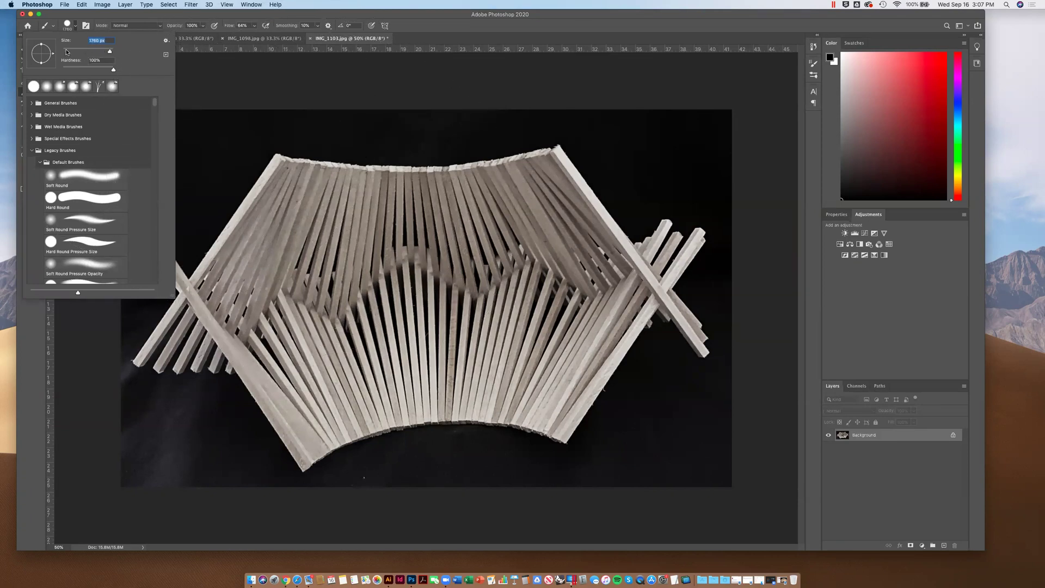
pyautogui.click(91, 51)
pyautogui.click(151, 425)
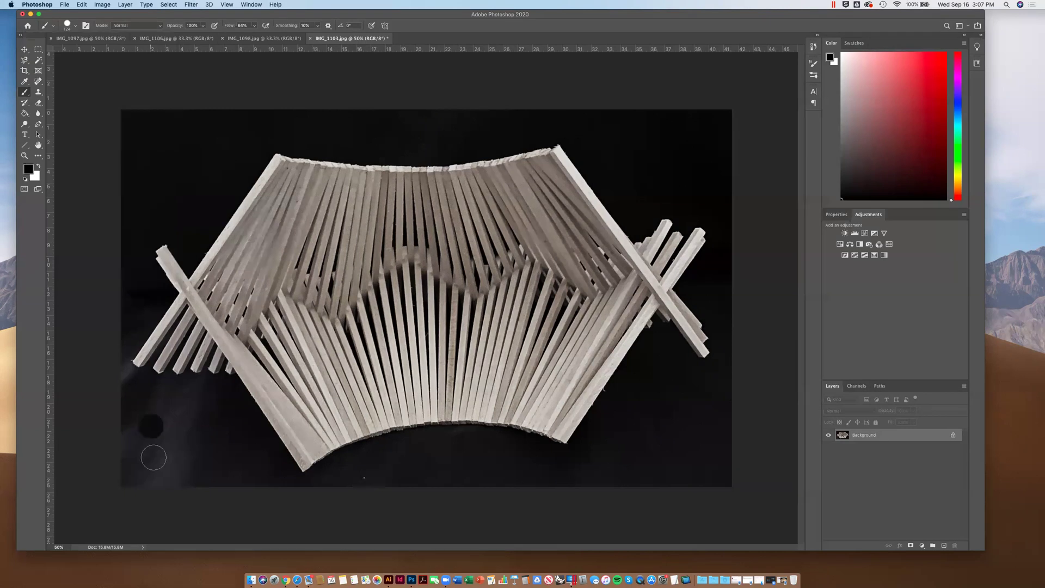
# - Soften the brush by setting its hardness to 26%
pyautogui.click(76, 25)
pyautogui.click(52, 89)
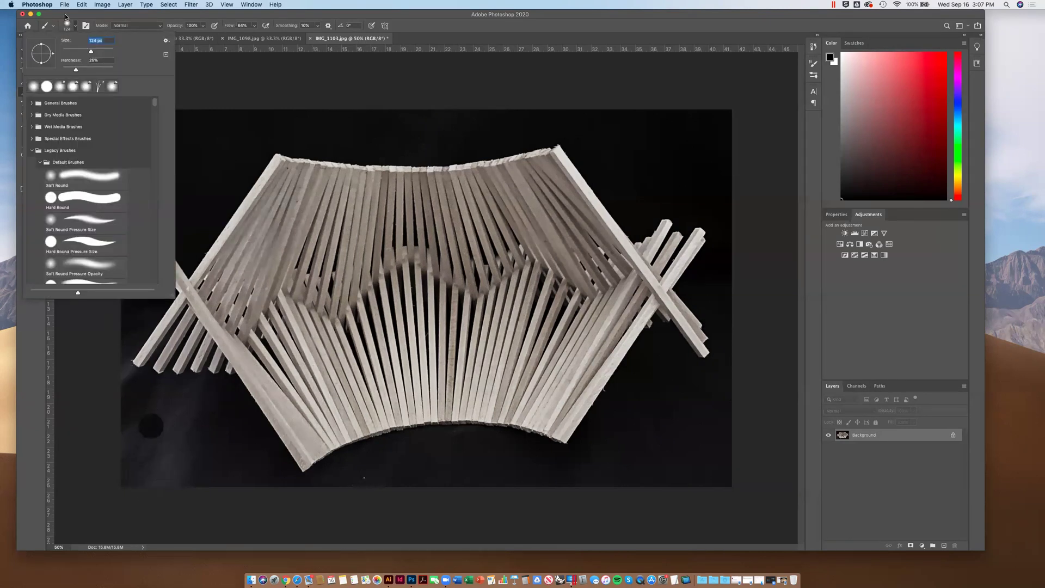
pyautogui.press('Return')
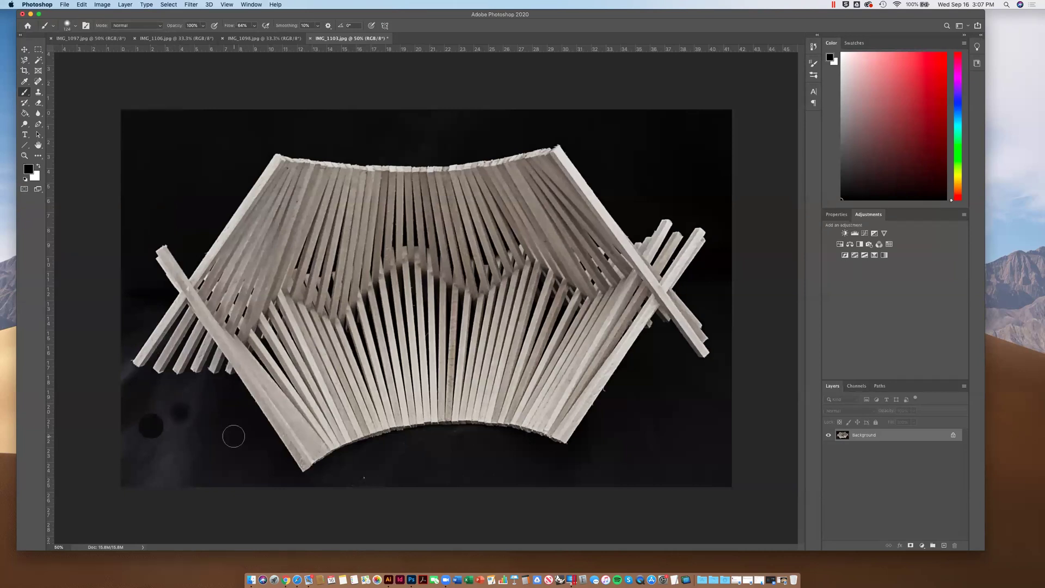
# - Paint black over the pale creases in the photo's lower-left backdrop, following the model's edge down to the bottom border
pyautogui.click(186, 425)
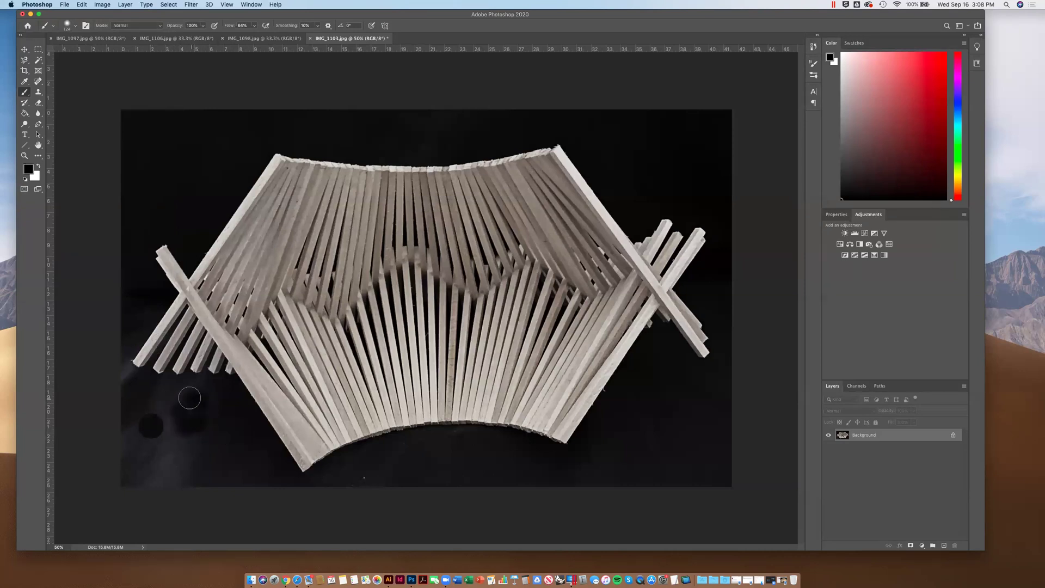
pyautogui.moveTo(187, 391)
pyautogui.mouseDown()
pyautogui.moveTo(130, 385)
pyautogui.moveTo(194, 399)
pyautogui.moveTo(121, 396)
pyautogui.moveTo(191, 421)
pyautogui.moveTo(116, 409)
pyautogui.moveTo(213, 448)
pyautogui.moveTo(114, 432)
pyautogui.moveTo(207, 456)
pyautogui.moveTo(110, 445)
pyautogui.moveTo(210, 469)
pyautogui.moveTo(133, 461)
pyautogui.moveTo(120, 469)
pyautogui.moveTo(175, 481)
pyautogui.moveTo(134, 482)
pyautogui.mouseUp()
pyautogui.moveTo(193, 428)
pyautogui.mouseDown()
pyautogui.moveTo(212, 392)
pyautogui.moveTo(255, 446)
pyautogui.moveTo(216, 389)
pyautogui.mouseUp()
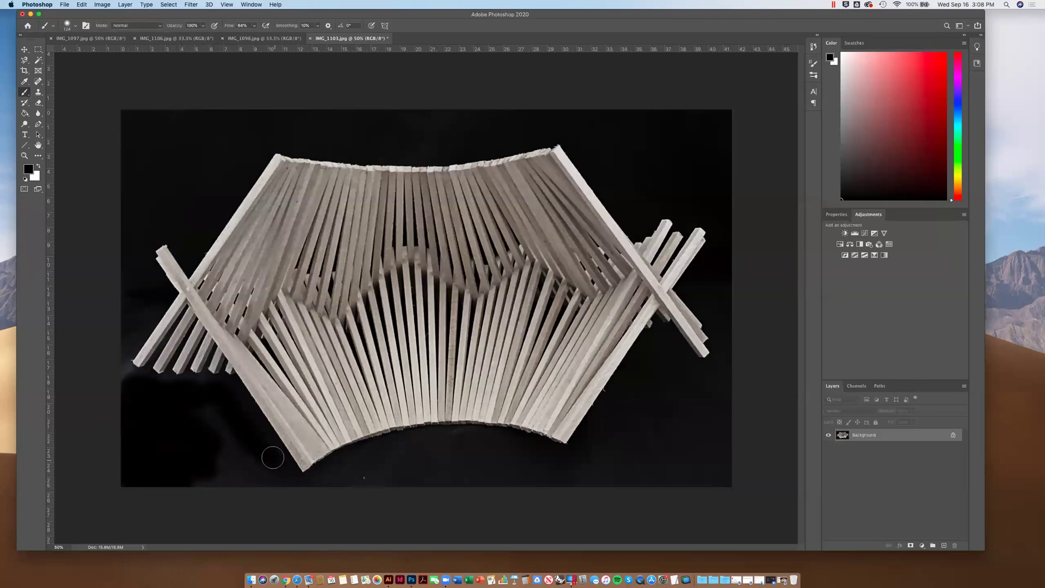
pyautogui.moveTo(246, 422)
pyautogui.mouseDown()
pyautogui.moveTo(285, 476)
pyautogui.moveTo(267, 472)
pyautogui.mouseUp()
pyautogui.moveTo(226, 441); pyautogui.dragTo(280, 488)
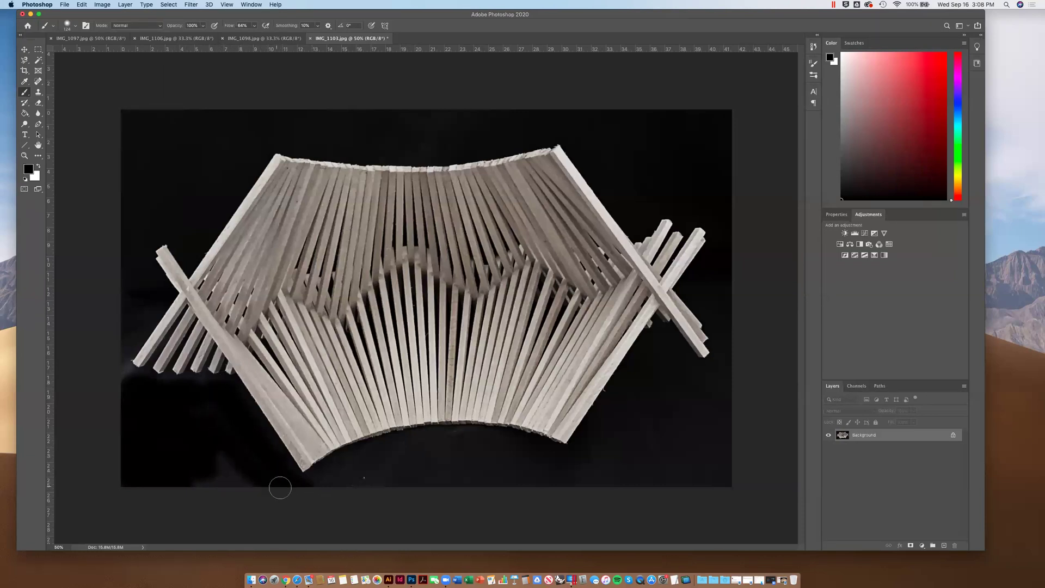
pyautogui.moveTo(213, 449)
pyautogui.mouseDown()
pyautogui.moveTo(207, 480)
pyautogui.moveTo(224, 488)
pyautogui.mouseUp()
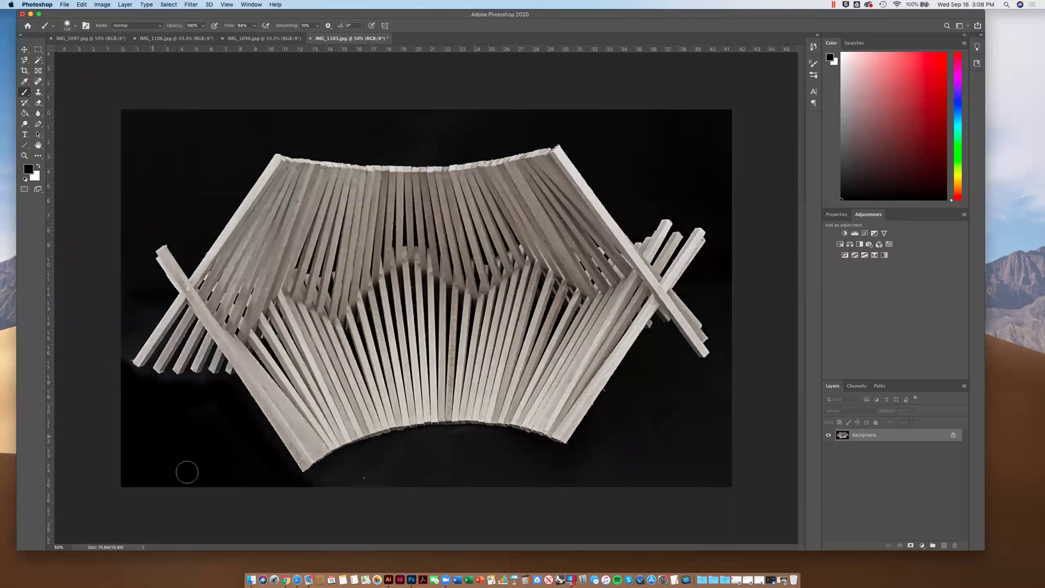
# - Paint the backdrop black below the model's curved bottom edge and across the photo's lower-right area
pyautogui.moveTo(313, 495)
pyautogui.mouseDown()
pyautogui.moveTo(382, 490)
pyautogui.moveTo(358, 490)
pyautogui.moveTo(381, 478)
pyautogui.moveTo(335, 482)
pyautogui.moveTo(395, 468)
pyautogui.moveTo(332, 482)
pyautogui.moveTo(374, 456)
pyautogui.moveTo(412, 453)
pyautogui.moveTo(440, 489)
pyautogui.moveTo(431, 478)
pyautogui.moveTo(396, 481)
pyautogui.moveTo(503, 481)
pyautogui.moveTo(426, 464)
pyautogui.moveTo(449, 451)
pyautogui.moveTo(504, 475)
pyautogui.moveTo(482, 469)
pyautogui.moveTo(483, 444)
pyautogui.moveTo(357, 461)
pyautogui.mouseUp()
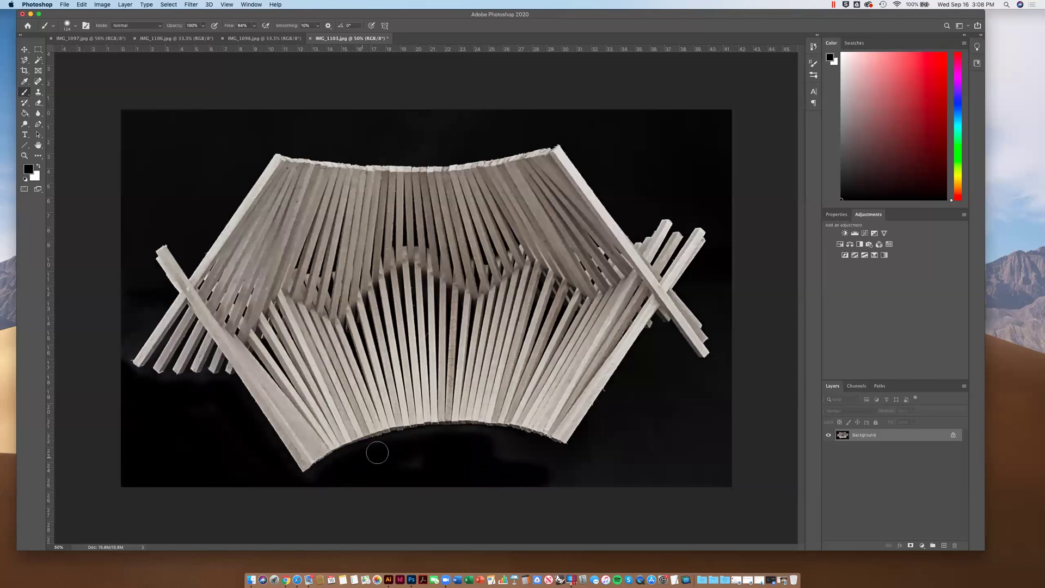
pyautogui.moveTo(496, 447)
pyautogui.mouseDown()
pyautogui.moveTo(553, 457)
pyautogui.moveTo(403, 471)
pyautogui.mouseUp()
pyautogui.moveTo(517, 483)
pyautogui.mouseDown()
pyautogui.moveTo(584, 482)
pyautogui.moveTo(658, 458)
pyautogui.moveTo(580, 484)
pyautogui.moveTo(724, 489)
pyautogui.mouseUp()
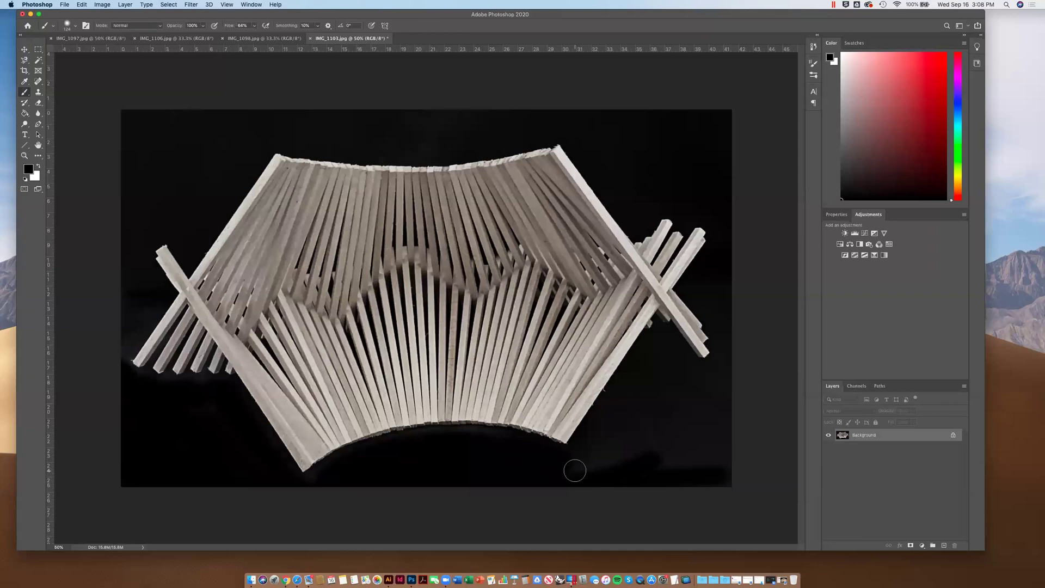
pyautogui.moveTo(536, 454); pyautogui.dragTo(588, 462)
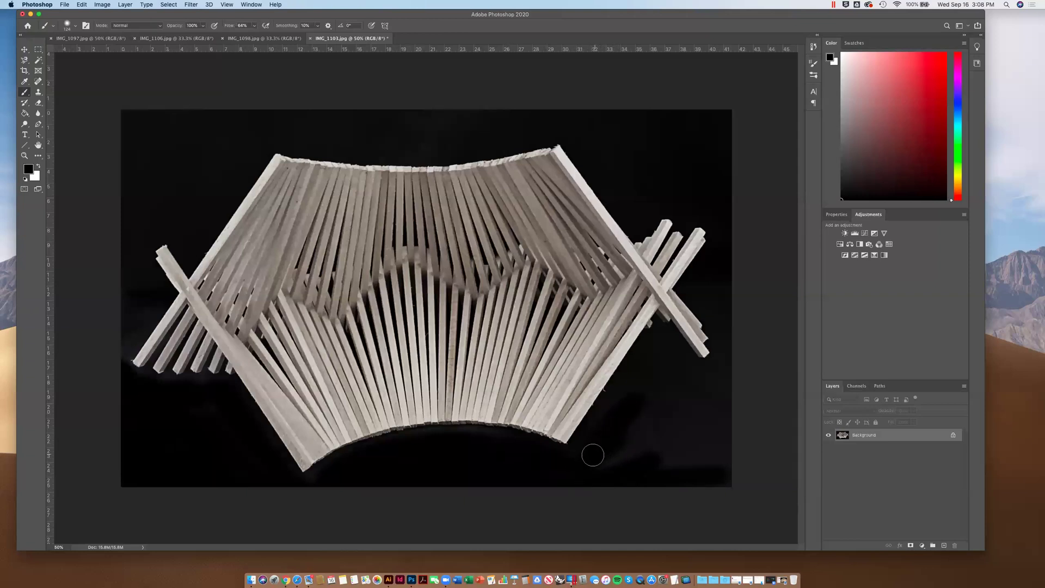
pyautogui.moveTo(603, 454)
pyautogui.mouseDown()
pyautogui.moveTo(664, 410)
pyautogui.moveTo(655, 452)
pyautogui.moveTo(721, 452)
pyautogui.moveTo(718, 468)
pyautogui.moveTo(731, 470)
pyautogui.moveTo(671, 395)
pyautogui.moveTo(723, 417)
pyautogui.moveTo(716, 470)
pyautogui.moveTo(734, 429)
pyautogui.moveTo(669, 401)
pyautogui.mouseUp()
pyautogui.moveTo(660, 365)
pyautogui.mouseDown()
pyautogui.moveTo(637, 366)
pyautogui.moveTo(618, 393)
pyautogui.mouseUp()
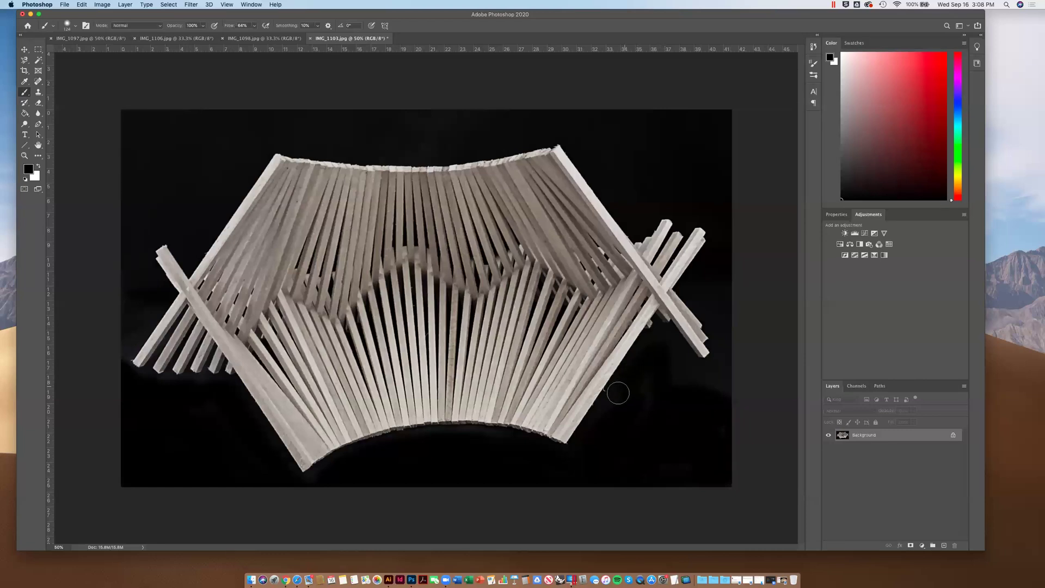
pyautogui.moveTo(659, 356); pyautogui.dragTo(745, 395)
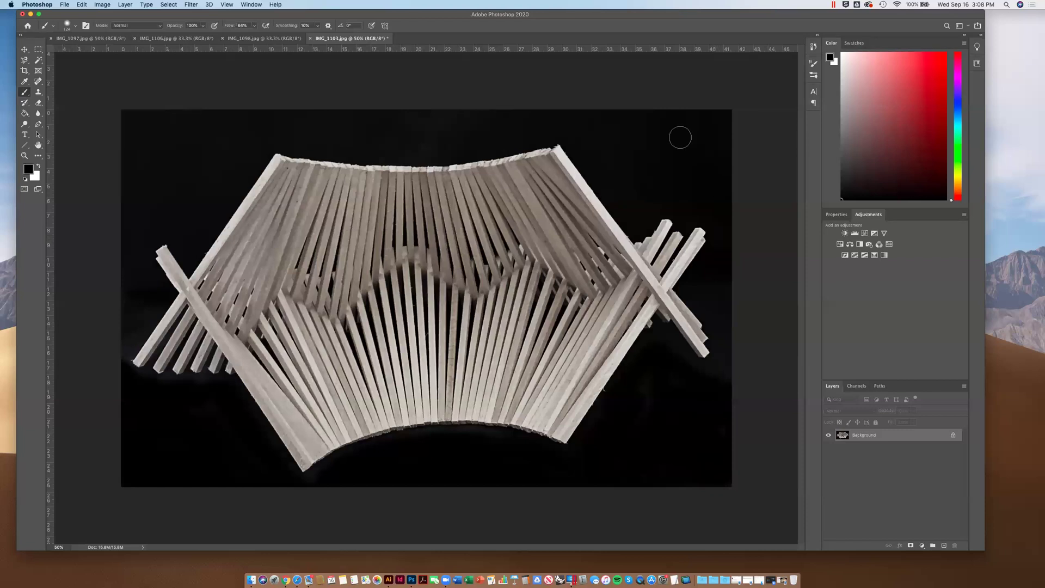
# - Paint black strokes over the backdrop above the model and along the photo's upper-left and left side
pyautogui.moveTo(564, 117)
pyautogui.mouseDown()
pyautogui.moveTo(475, 118)
pyautogui.moveTo(460, 134)
pyautogui.moveTo(411, 144)
pyautogui.moveTo(340, 132)
pyautogui.moveTo(374, 135)
pyautogui.mouseUp()
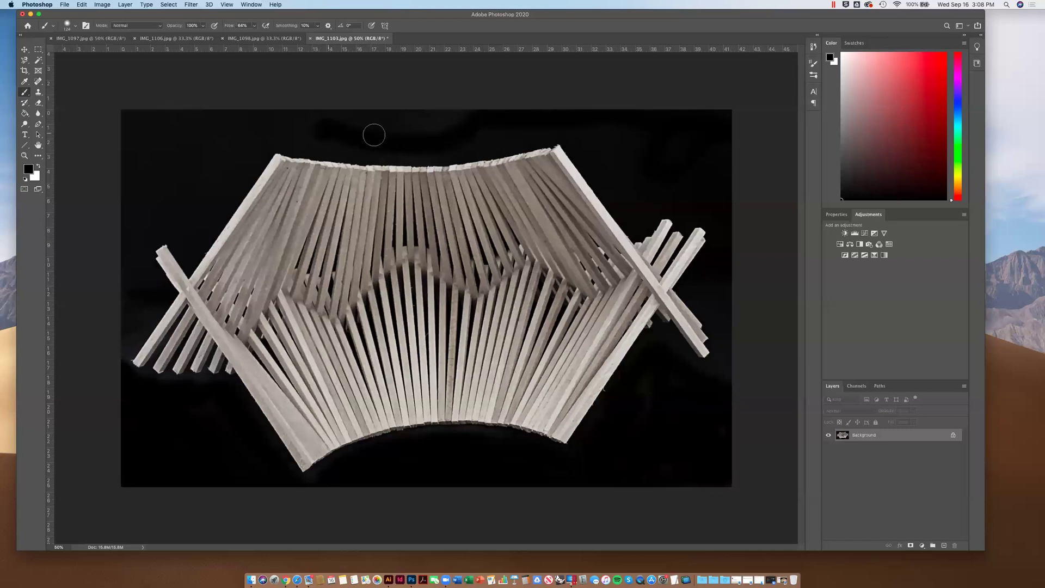
pyautogui.moveTo(231, 111)
pyautogui.mouseDown()
pyautogui.moveTo(184, 212)
pyautogui.moveTo(151, 192)
pyautogui.mouseUp()
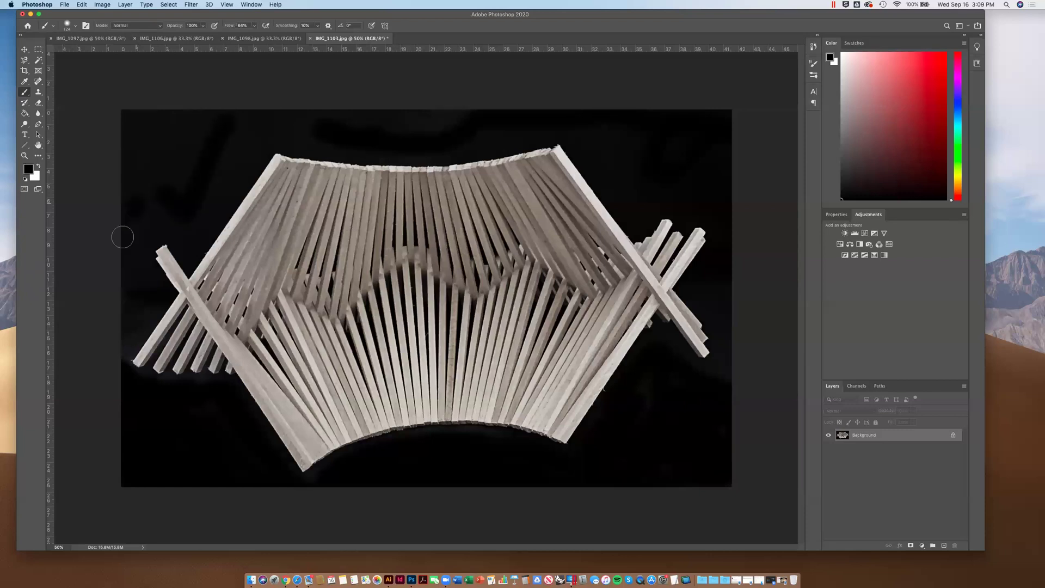
pyautogui.moveTo(137, 299)
pyautogui.mouseDown()
pyautogui.moveTo(116, 341)
pyautogui.moveTo(138, 314)
pyautogui.mouseUp()
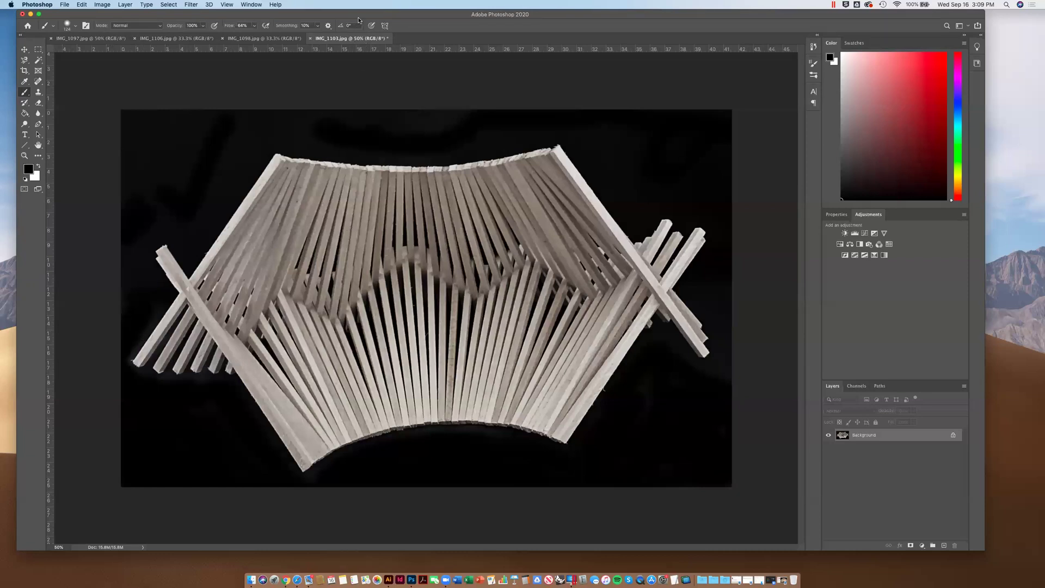
# - Examine the slats and gaps at the model's centre up close and in the whole photo
pyautogui.press('super+equal')
pyautogui.press('super+equal')
pyautogui.press('super+equal')
pyautogui.press('super+equal')
pyautogui.press('super+minus')
pyautogui.press('super+minus')
pyautogui.press('super+minus')
pyautogui.press('super+minus')
pyautogui.press('super+equal')
pyautogui.press('super+equal')
pyautogui.press('super+equal')
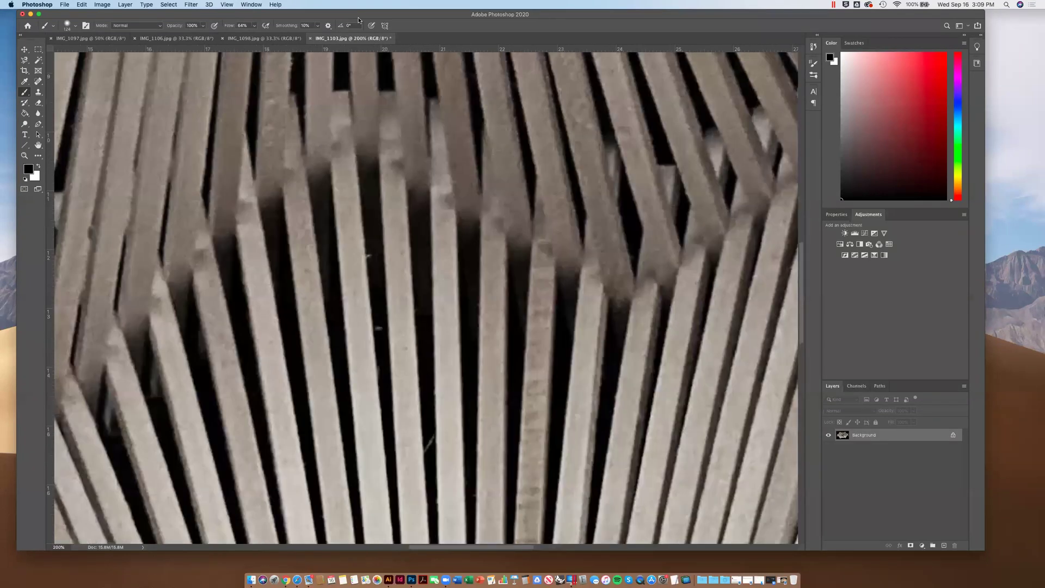
pyautogui.press('super+minus')
pyautogui.press('super+minus')
pyautogui.press('super+minus')
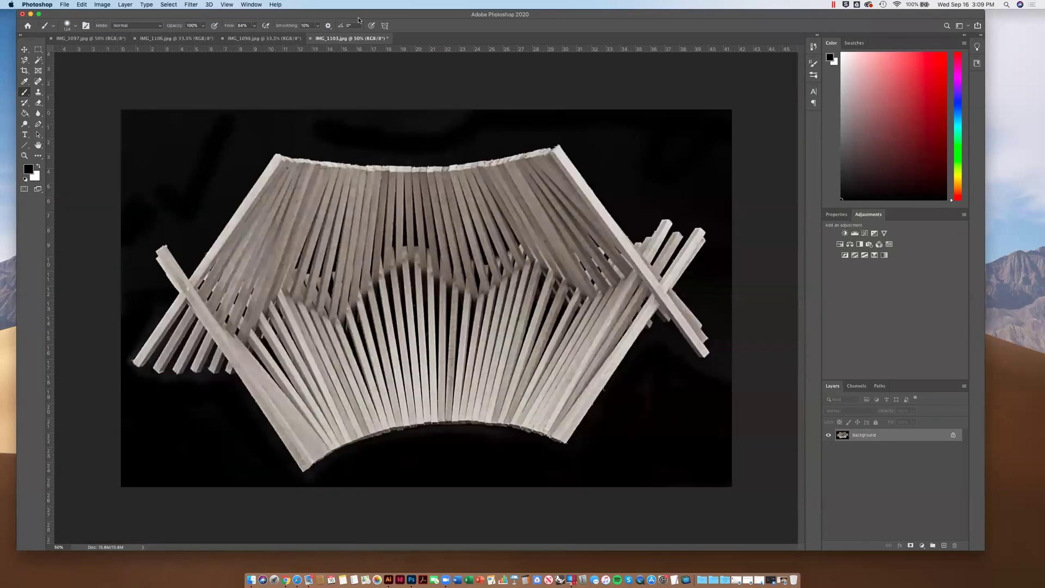
pyautogui.press('super+equal')
pyautogui.press('super+equal')
pyautogui.press('super+minus')
pyautogui.press('super+minus')
pyautogui.press('super+equal')
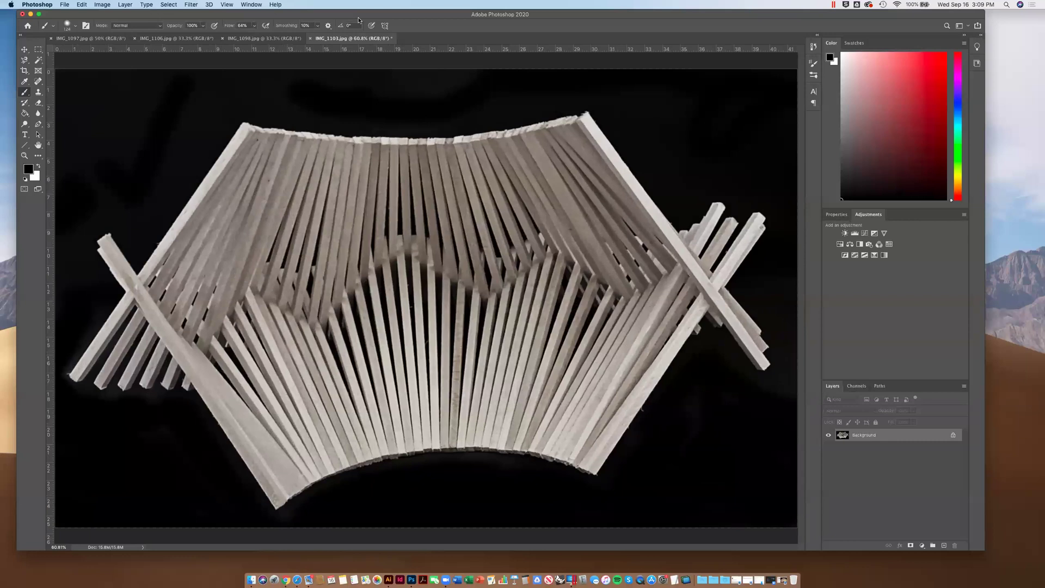
pyautogui.press('super+equal')
pyautogui.press('super+equal')
pyautogui.press('super+equal')
pyautogui.press('super+equal')
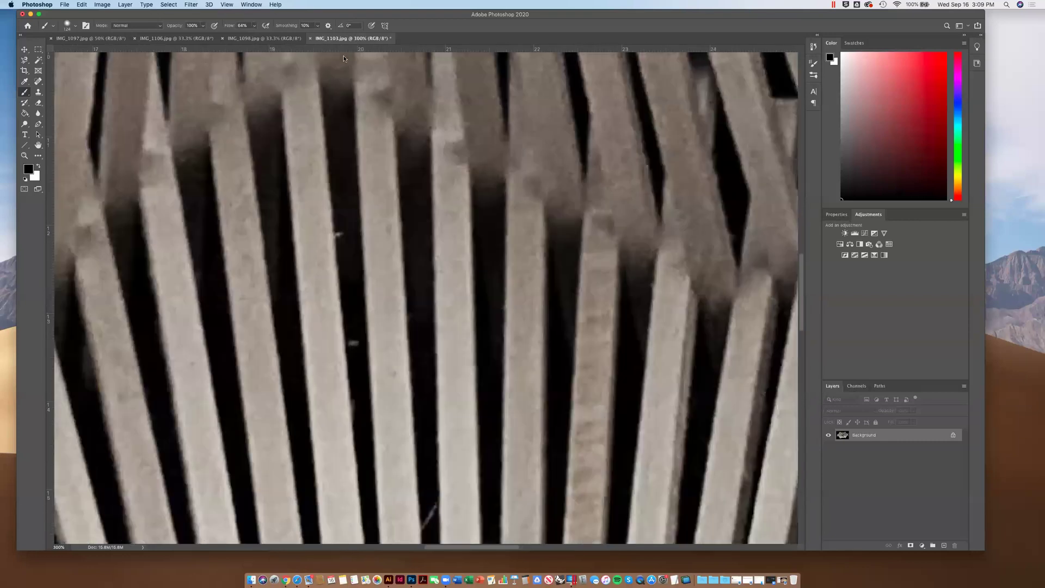
# - Paint black over the backdrop beside the model's lower-left slats, up to where the slats cross
pyautogui.moveTo(226, 275); pyautogui.dragTo(560, 271)
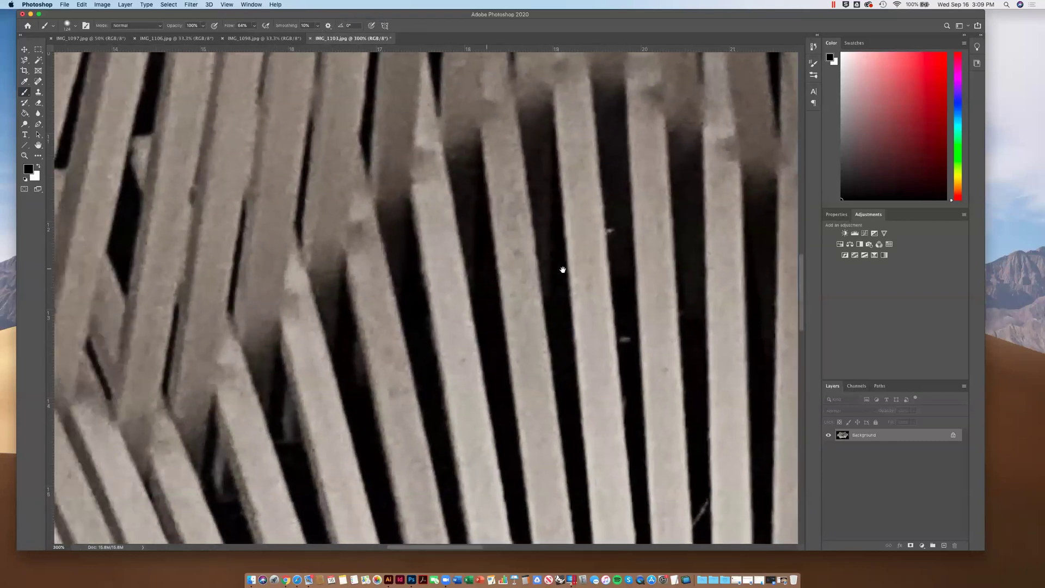
pyautogui.moveTo(117, 191); pyautogui.dragTo(366, 213)
pyautogui.hscroll(-15, 366, 213)
pyautogui.scroll(3, 366, 213)
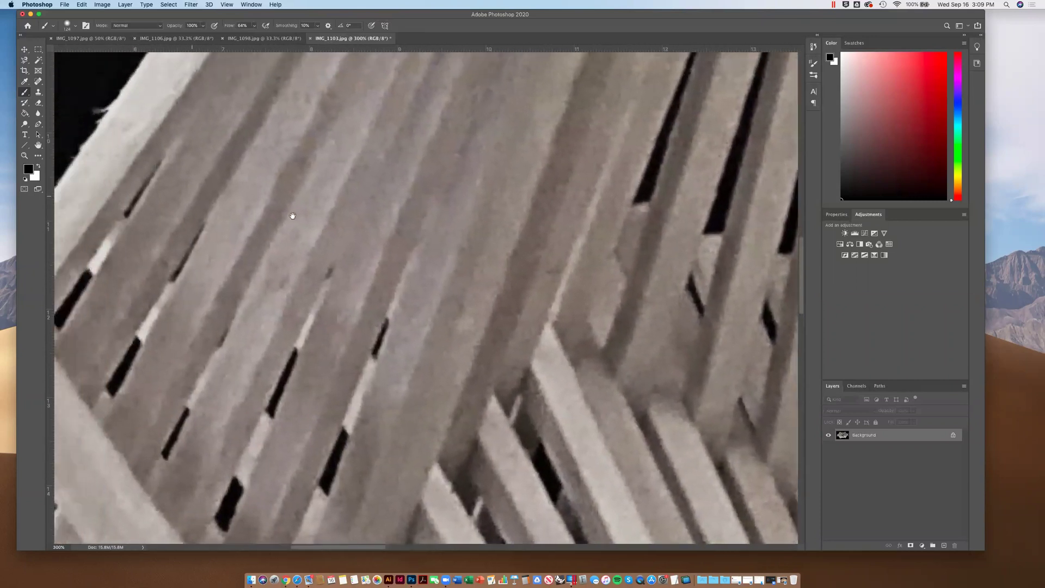
pyautogui.scroll(-15, 213, 173)
pyautogui.hscroll(-4, 213, 173)
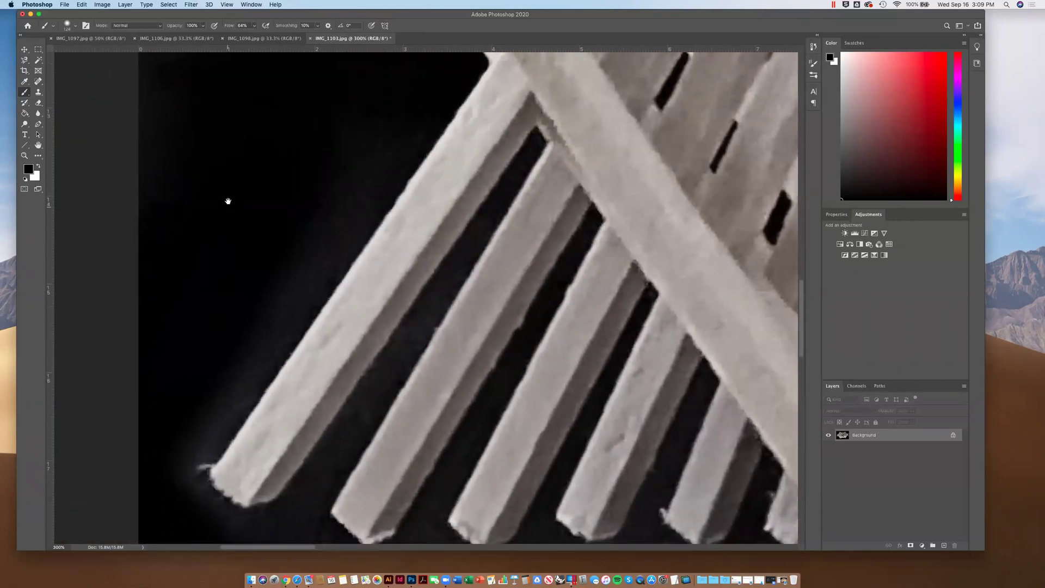
pyautogui.scroll(-3, 265, 299)
pyautogui.scroll(4, 271, 269)
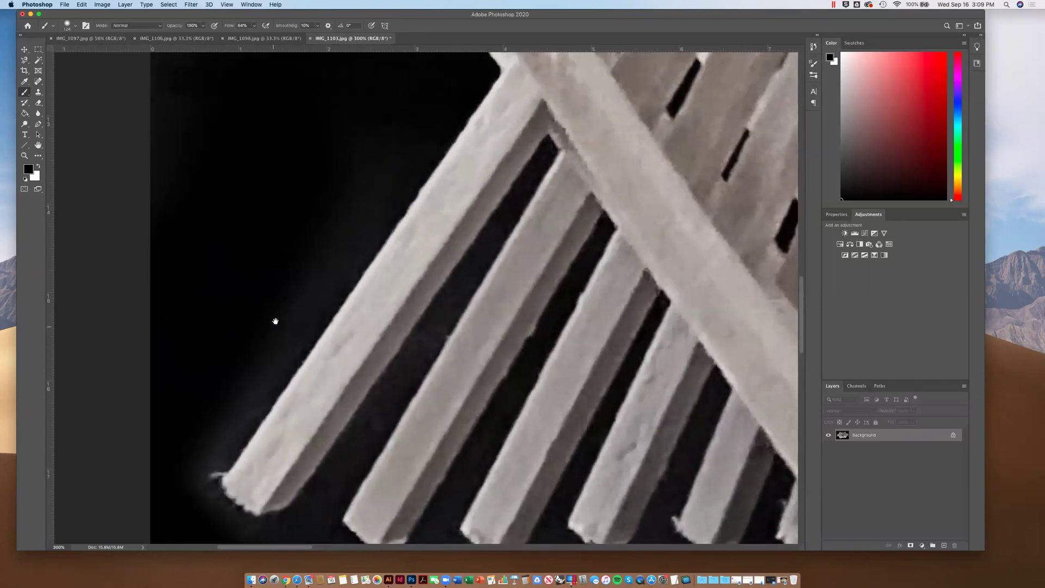
pyautogui.moveTo(302, 202); pyautogui.dragTo(144, 450)
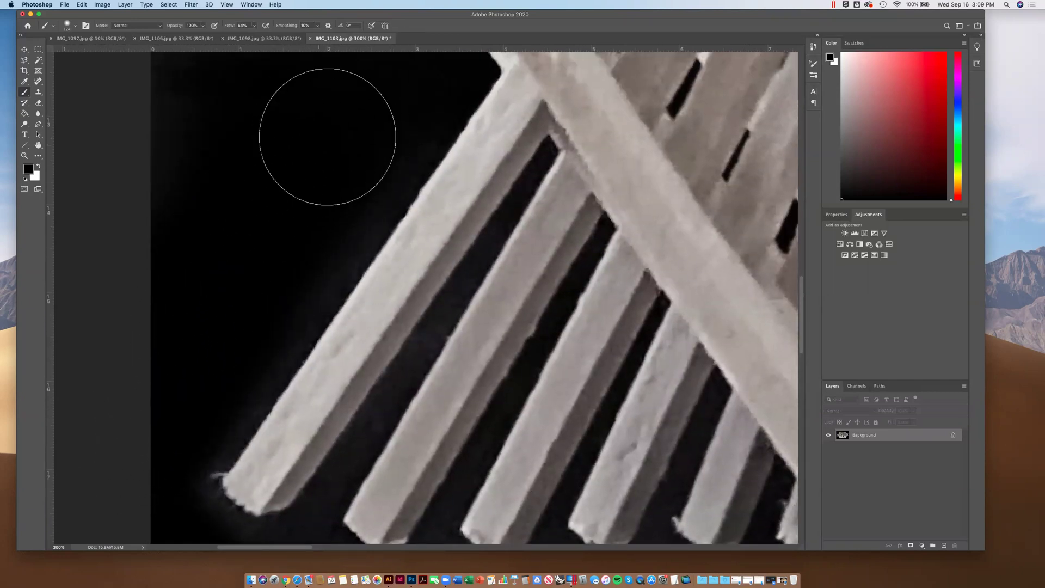
pyautogui.moveTo(325, 127)
pyautogui.mouseDown()
pyautogui.moveTo(341, 312)
pyautogui.moveTo(396, 273)
pyautogui.moveTo(387, 283)
pyautogui.mouseUp()
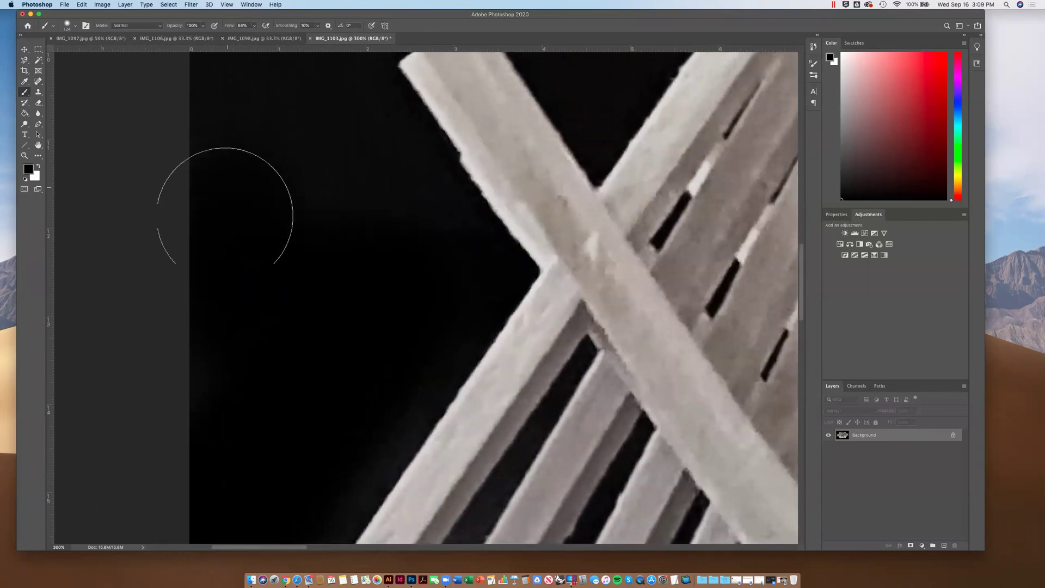
# - Paint black over the uneven backdrop above the model's left slat end and in the photo's upper-left area
pyautogui.scroll(-10, 245, 287)
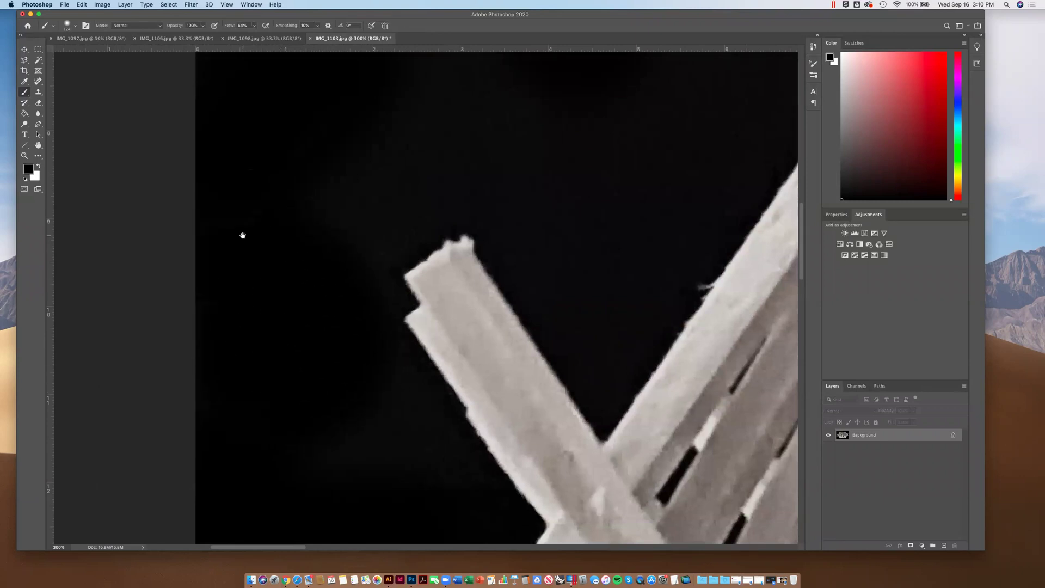
pyautogui.scroll(3, 283, 294)
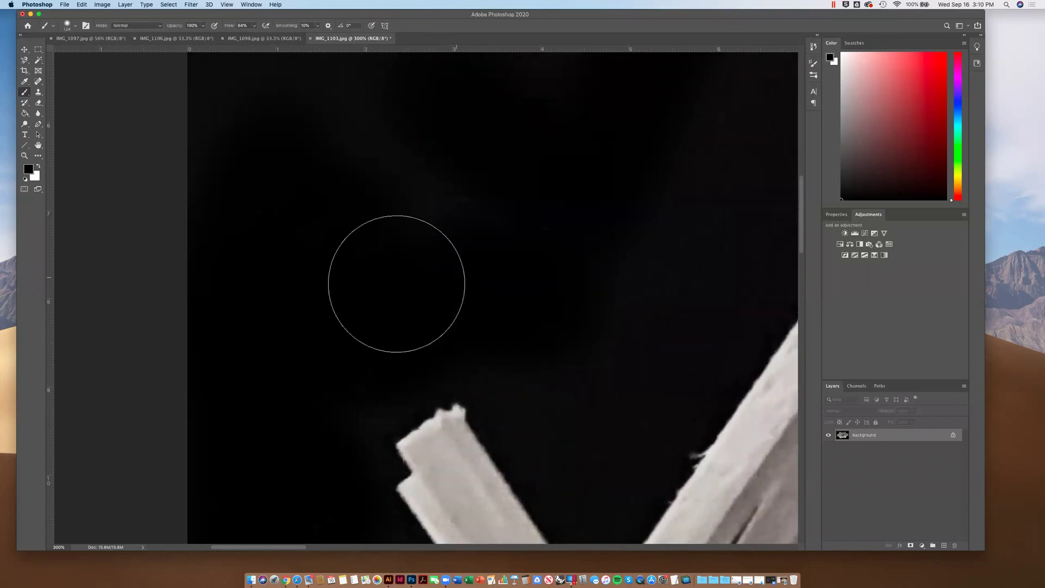
pyautogui.moveTo(385, 229)
pyautogui.mouseDown()
pyautogui.moveTo(325, 410)
pyautogui.moveTo(280, 385)
pyautogui.mouseUp()
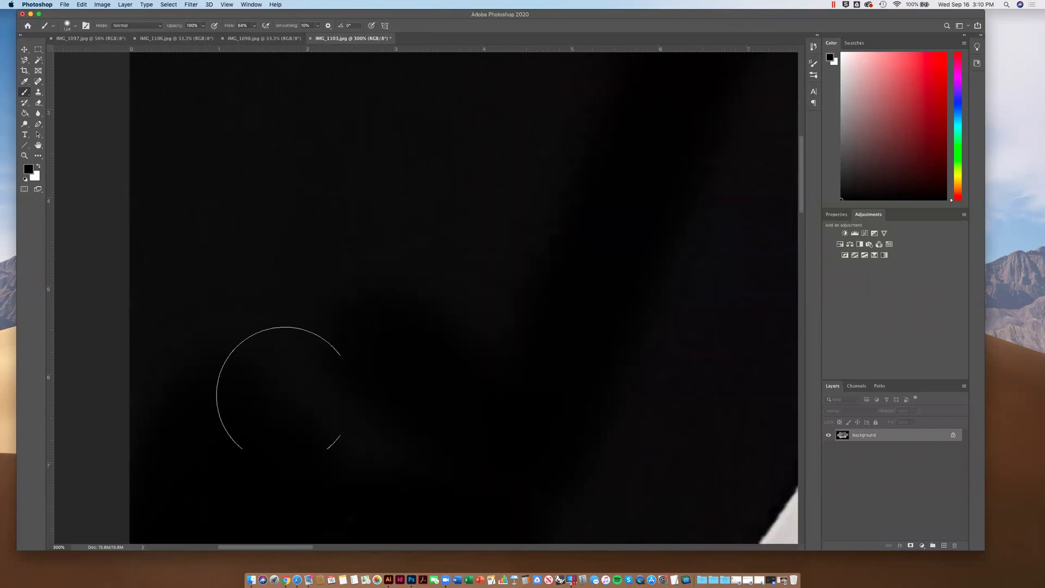
pyautogui.moveTo(268, 208)
pyautogui.mouseDown()
pyautogui.moveTo(402, 310)
pyautogui.moveTo(194, 118)
pyautogui.moveTo(315, 190)
pyautogui.mouseUp()
pyautogui.press('super+minus')
pyautogui.press('super+minus')
pyautogui.press('super+minus')
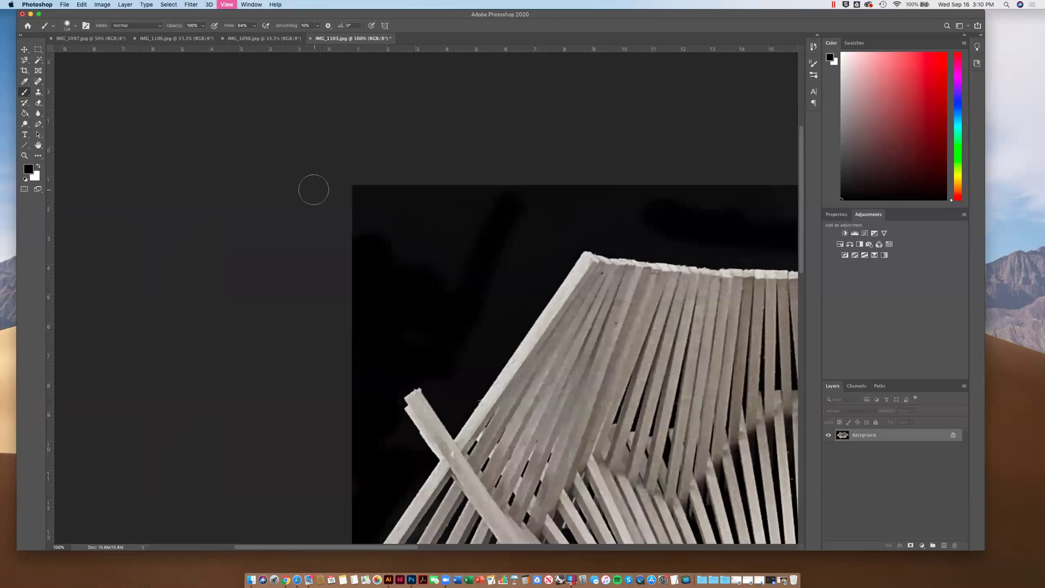
pyautogui.moveTo(404, 202)
pyautogui.mouseDown()
pyautogui.moveTo(348, 214)
pyautogui.moveTo(417, 216)
pyautogui.moveTo(395, 235)
pyautogui.moveTo(462, 219)
pyautogui.moveTo(457, 239)
pyautogui.moveTo(423, 244)
pyautogui.moveTo(429, 205)
pyautogui.moveTo(491, 220)
pyautogui.moveTo(476, 267)
pyautogui.moveTo(521, 218)
pyautogui.moveTo(467, 233)
pyautogui.moveTo(500, 192)
pyautogui.moveTo(481, 226)
pyautogui.moveTo(658, 216)
pyautogui.moveTo(530, 222)
pyautogui.moveTo(536, 213)
pyautogui.moveTo(374, 447)
pyautogui.mouseUp()
# - Paint black over the backdrop along the photo's right edge and above the model's right slat ends
pyautogui.scroll(-10, 322, 250)
pyautogui.hscroll(10, 321, 250)
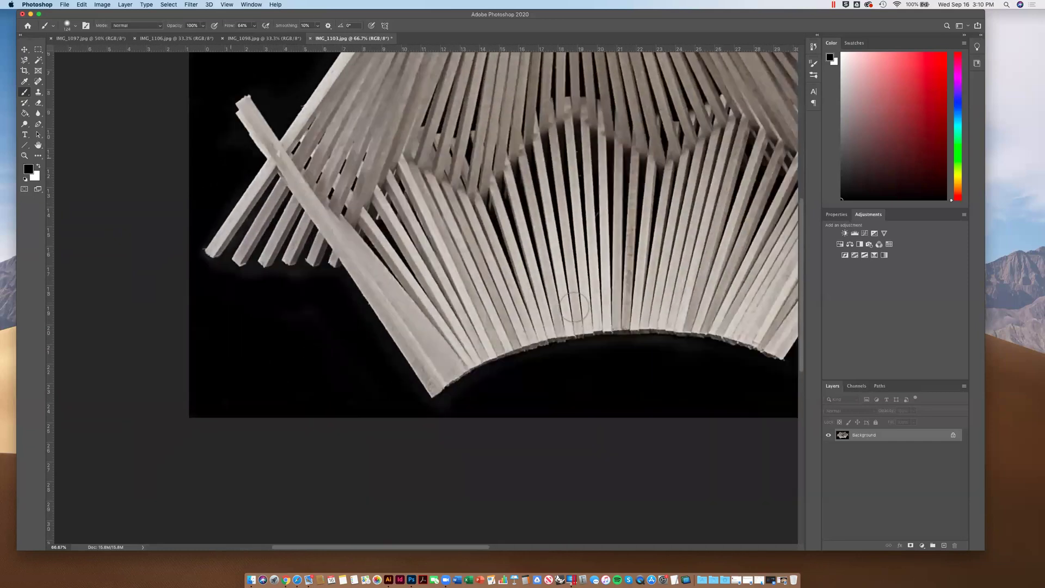
pyautogui.hscroll(10, 430, 345)
pyautogui.scroll(5, 485, 324)
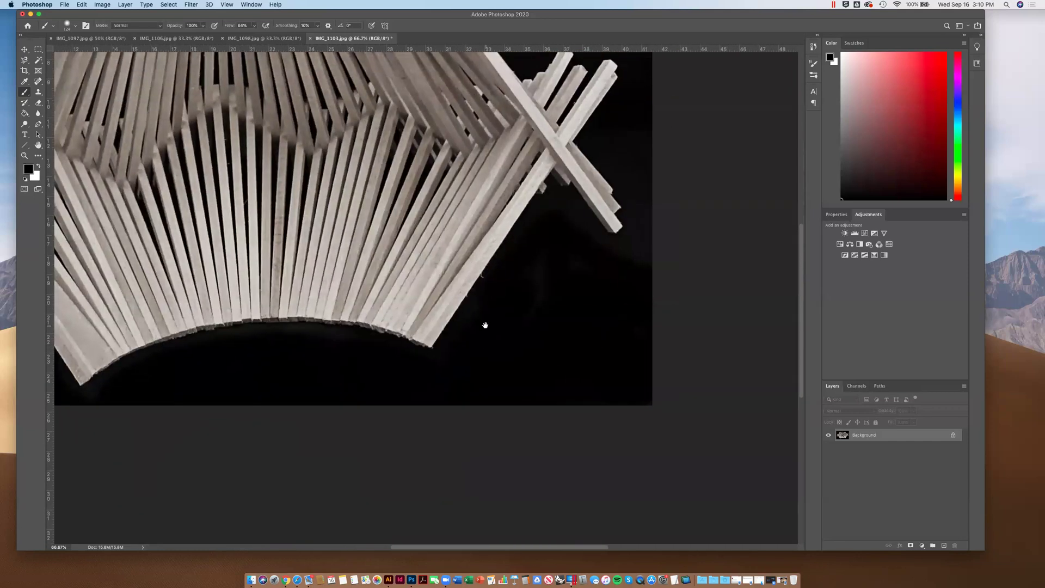
pyautogui.scroll(2, 451, 386)
pyautogui.hscroll(2, 452, 386)
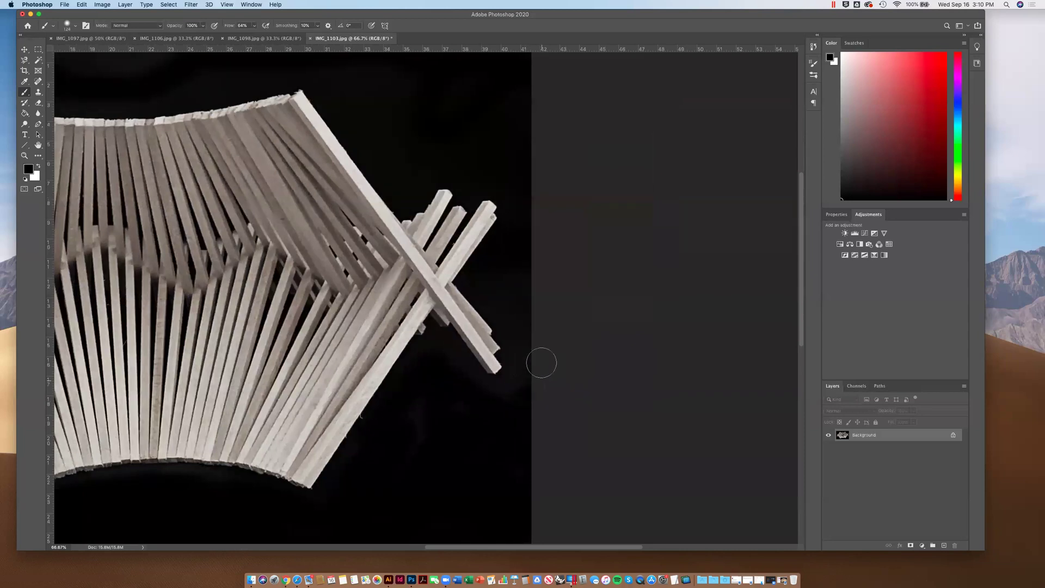
pyautogui.moveTo(516, 313); pyautogui.dragTo(525, 333)
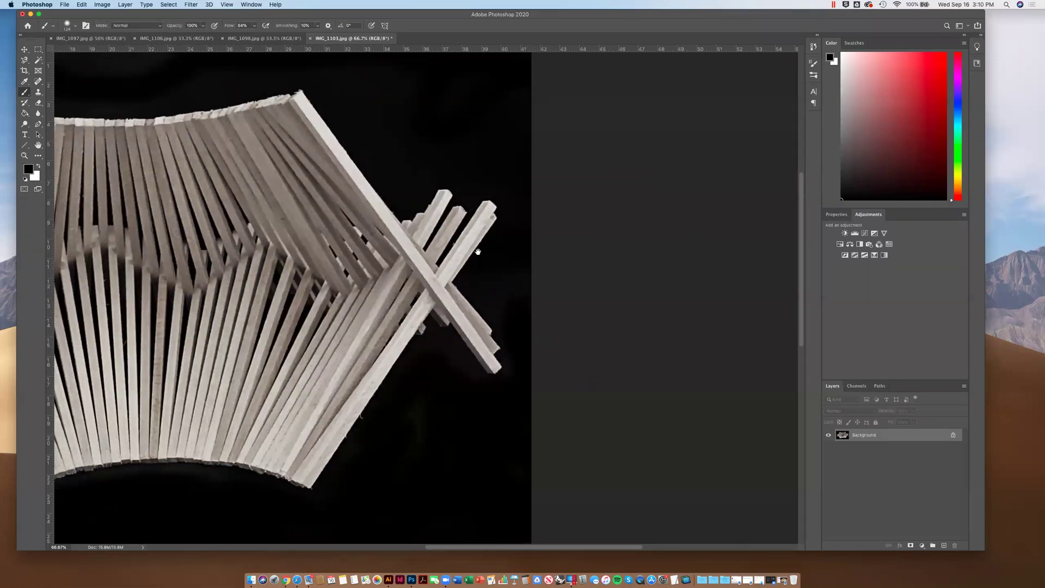
pyautogui.moveTo(478, 252); pyautogui.dragTo(459, 407)
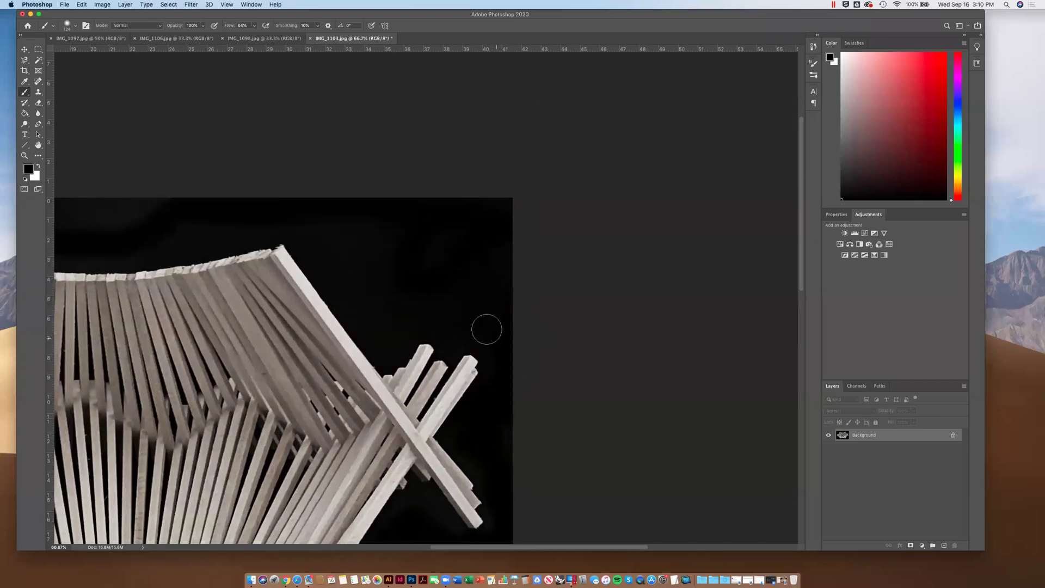
pyautogui.moveTo(436, 309); pyautogui.dragTo(435, 314)
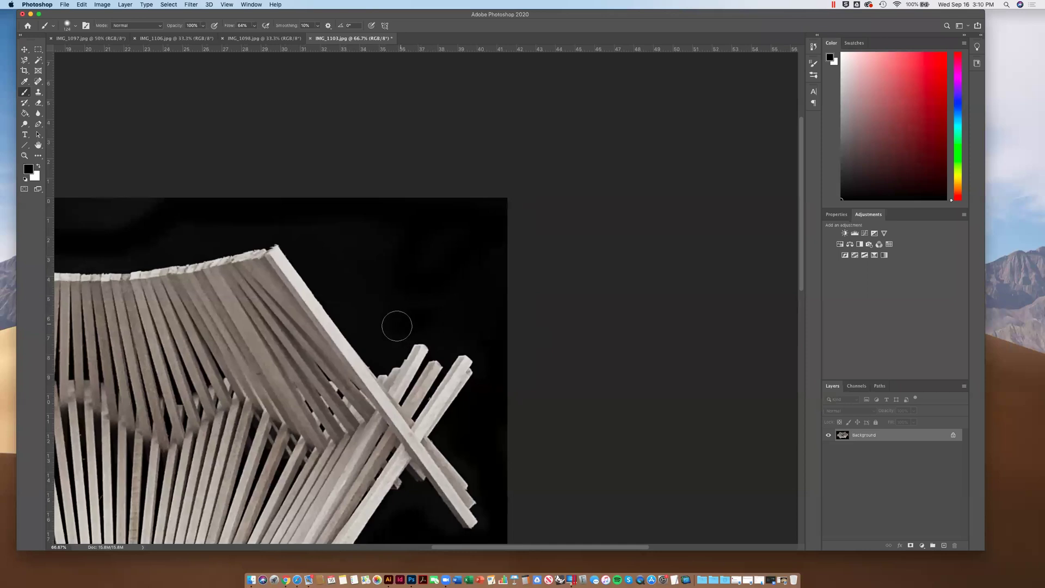
# - Paint the backdrop black above the model's curved upper edge, toward the photo's upper-left corner
pyautogui.hscroll(-10, 539, 294)
pyautogui.scroll(2, 539, 294)
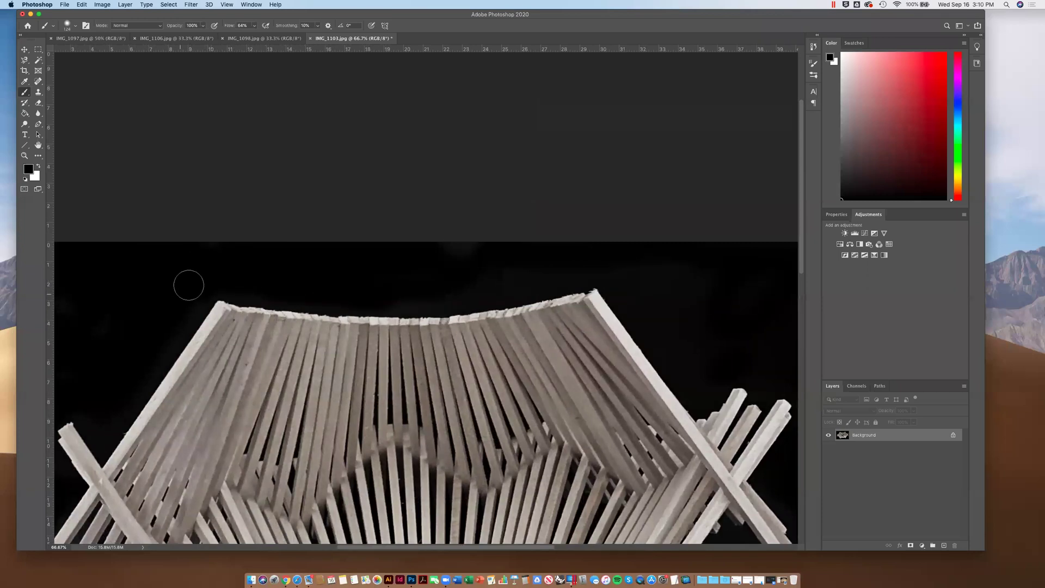
pyautogui.press('space')
pyautogui.moveTo(134, 284)
pyautogui.mouseDown()
pyautogui.moveTo(569, 280)
pyautogui.moveTo(366, 251)
pyautogui.mouseUp()
pyautogui.press('super+minus')
pyautogui.press('super+minus')
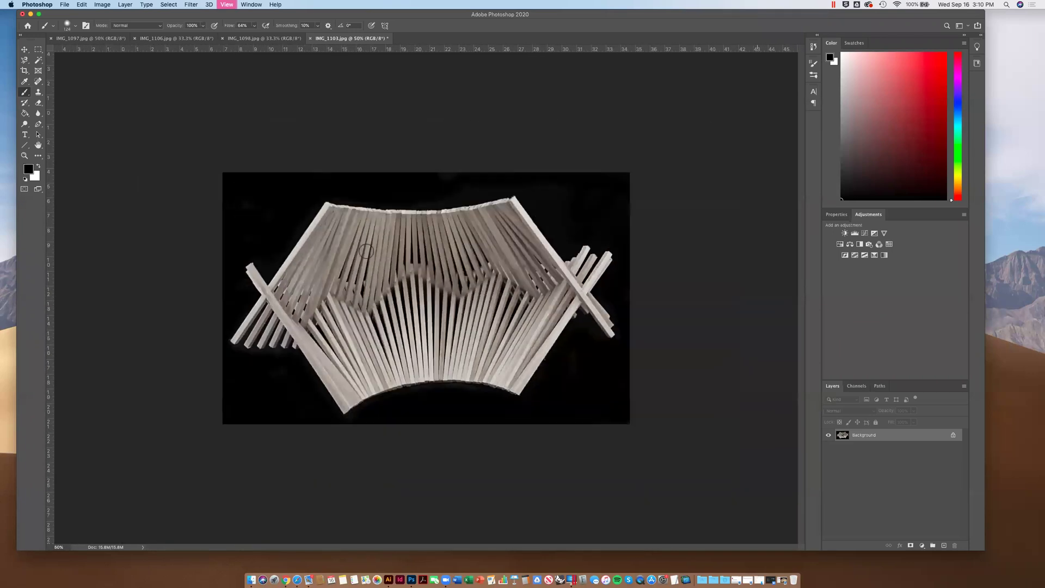
pyautogui.press('super+0')
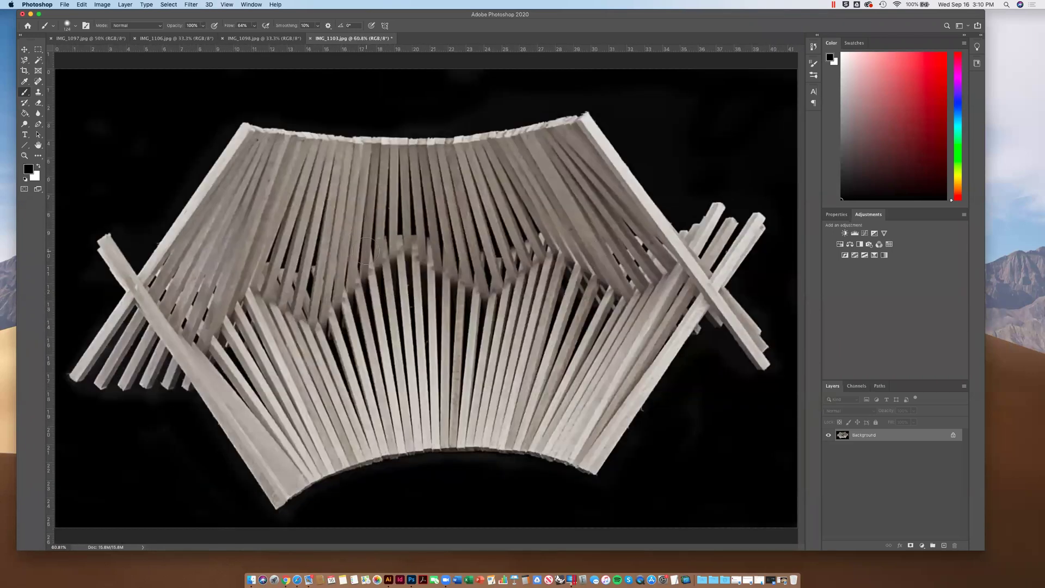
pyautogui.press('super+minus')
pyautogui.press('super+minus')
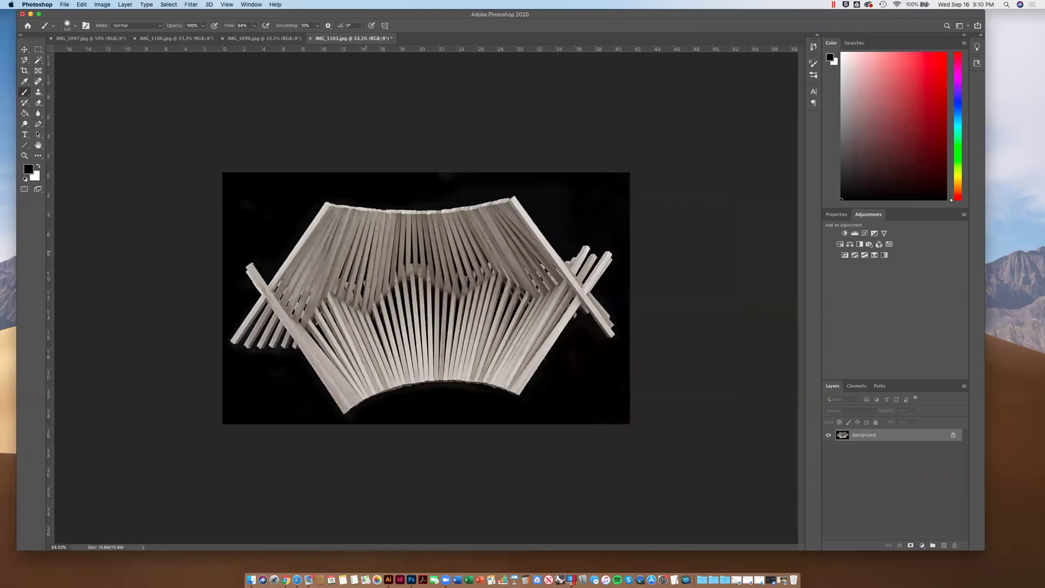
# - Switch from the brush to the Rectangular Marquee tool
pyautogui.click(38, 50)
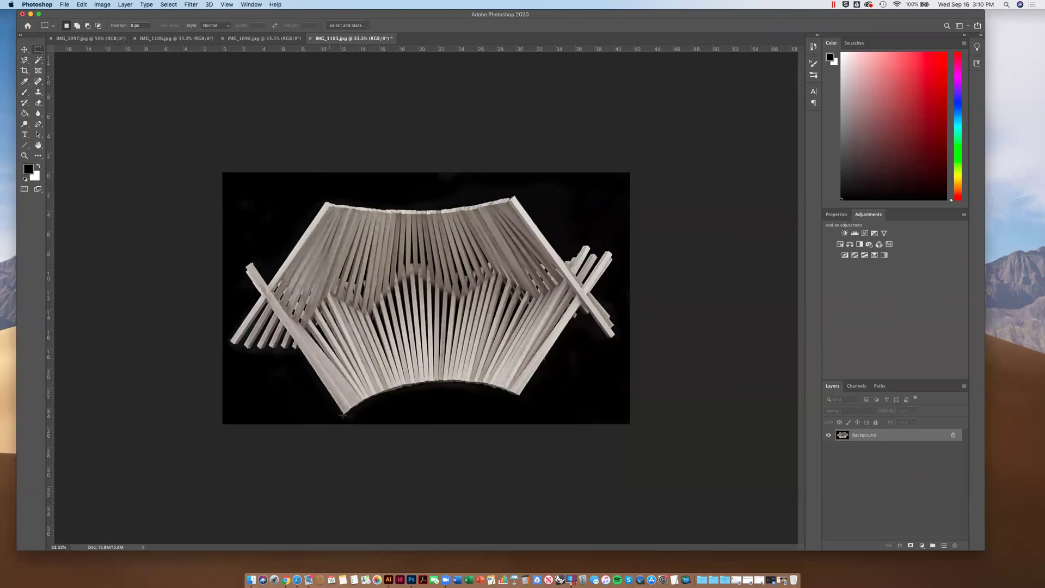
pyautogui.click(109, 6)
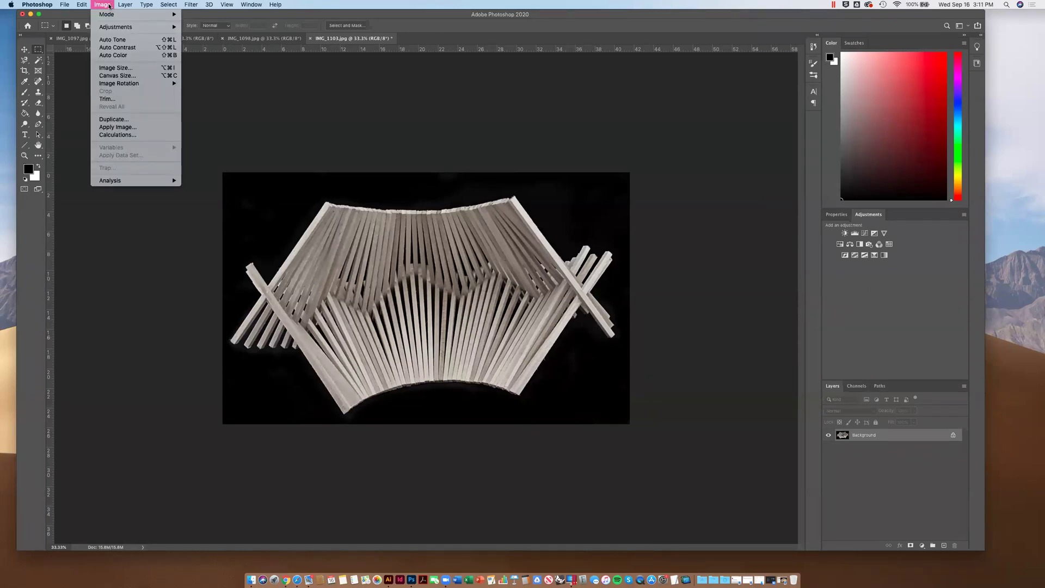
pyautogui.click(292, 218)
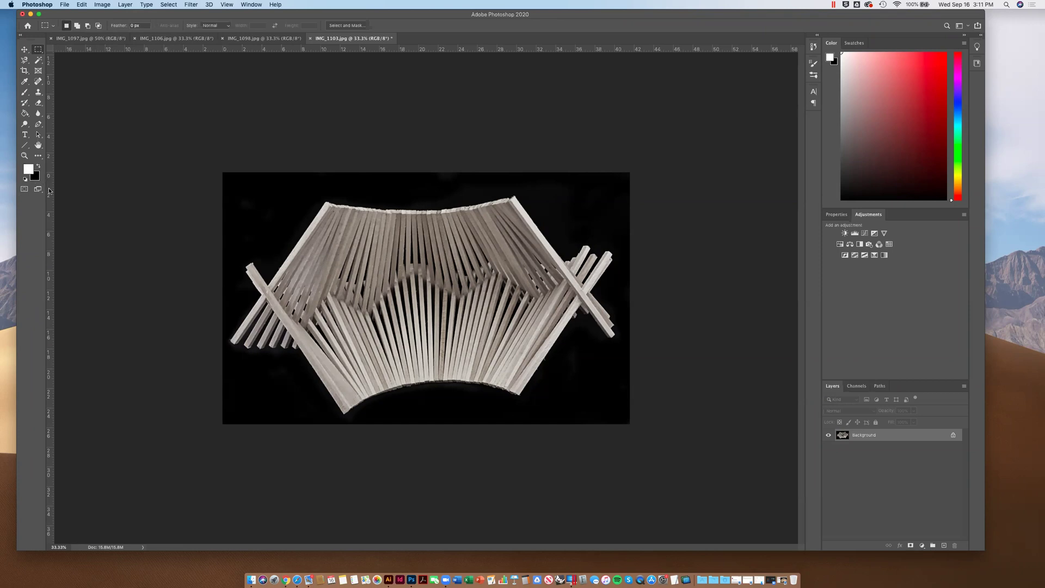
# - Try rotating the whole image by 180°, and undo the rotation
pyautogui.click(101, 5)
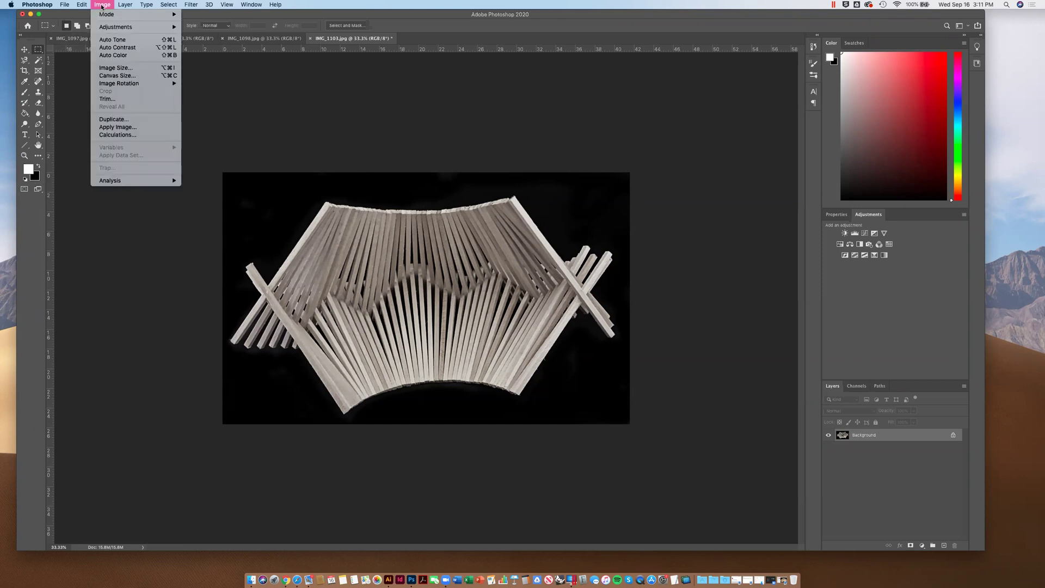
pyautogui.moveTo(119, 30)
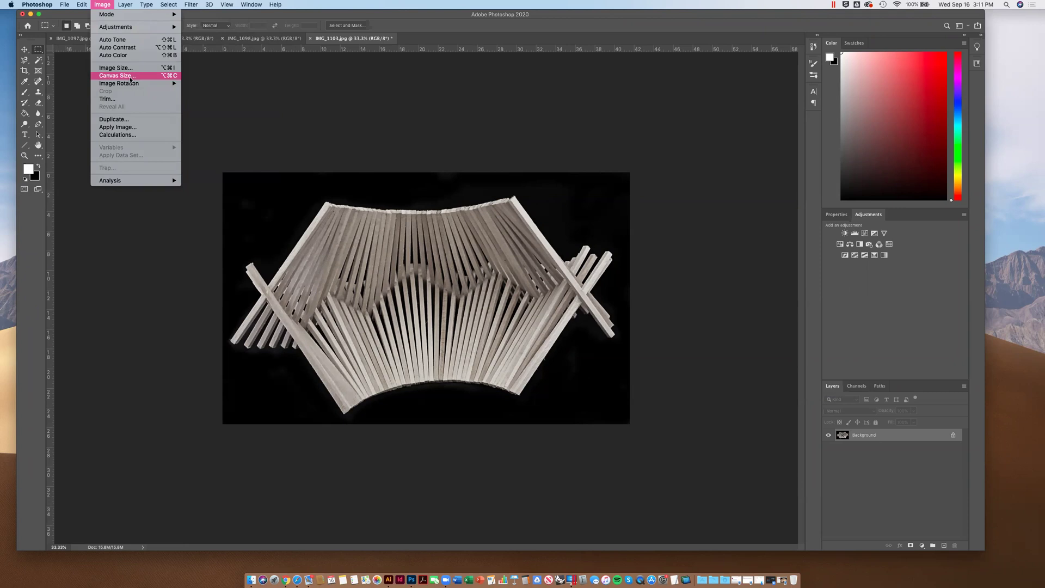
pyautogui.moveTo(132, 85)
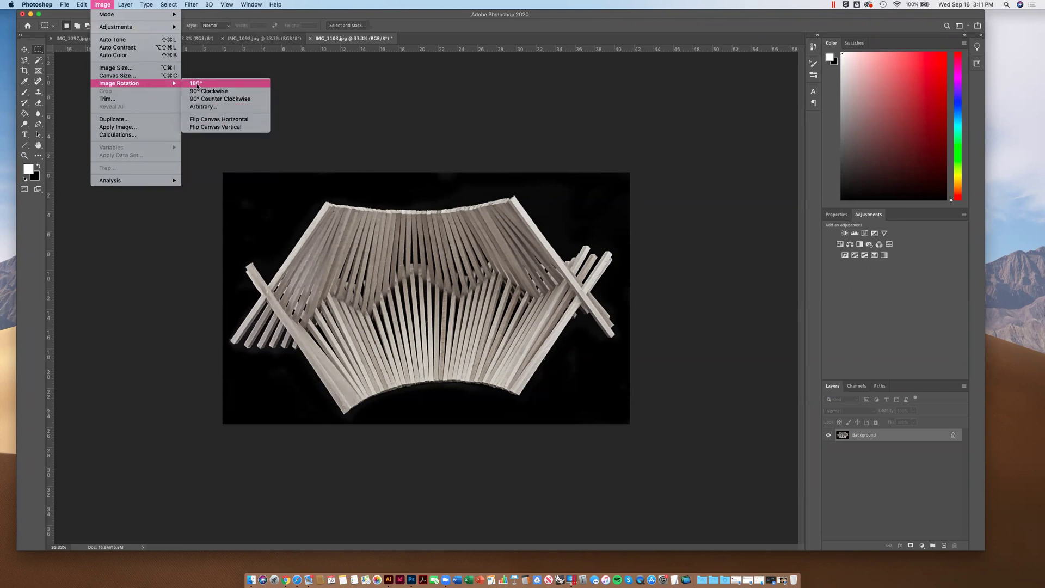
pyautogui.click(196, 85)
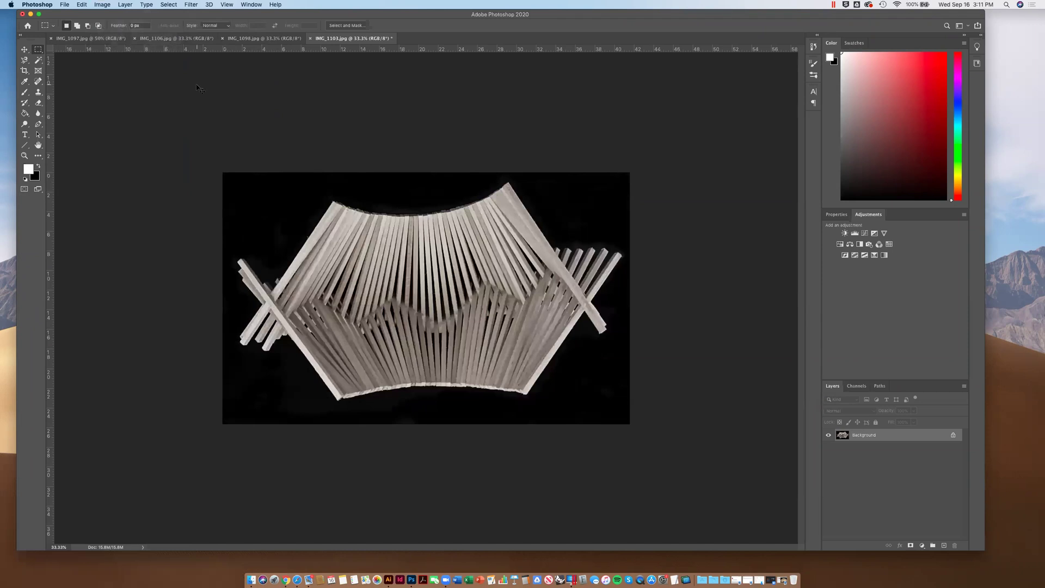
pyautogui.press('super+z')
# - Check the photo's width, height and resolution in the Image Size settings, leaving without applying a change
pyautogui.click(101, 5)
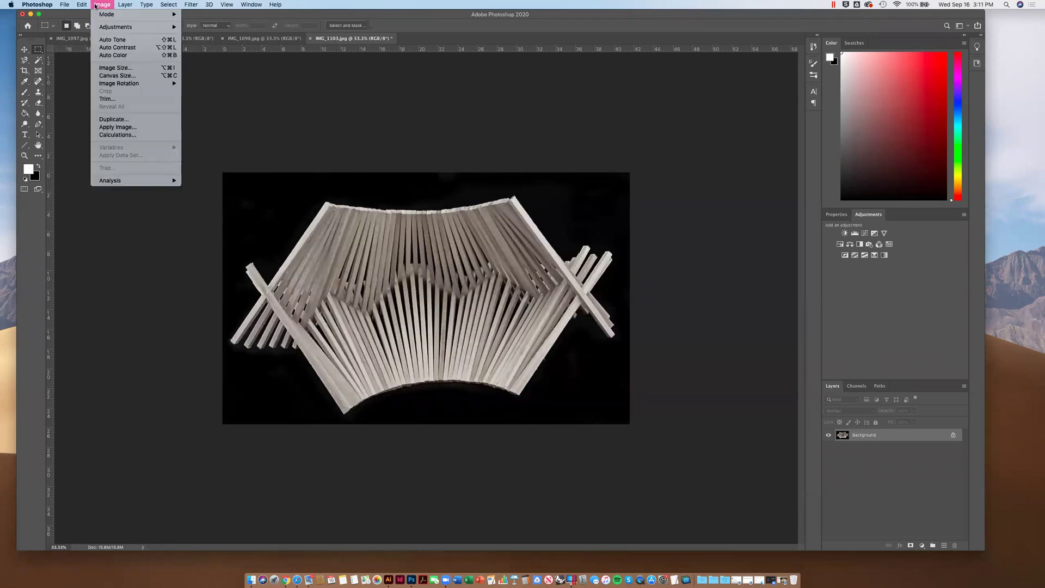
pyautogui.click(131, 68)
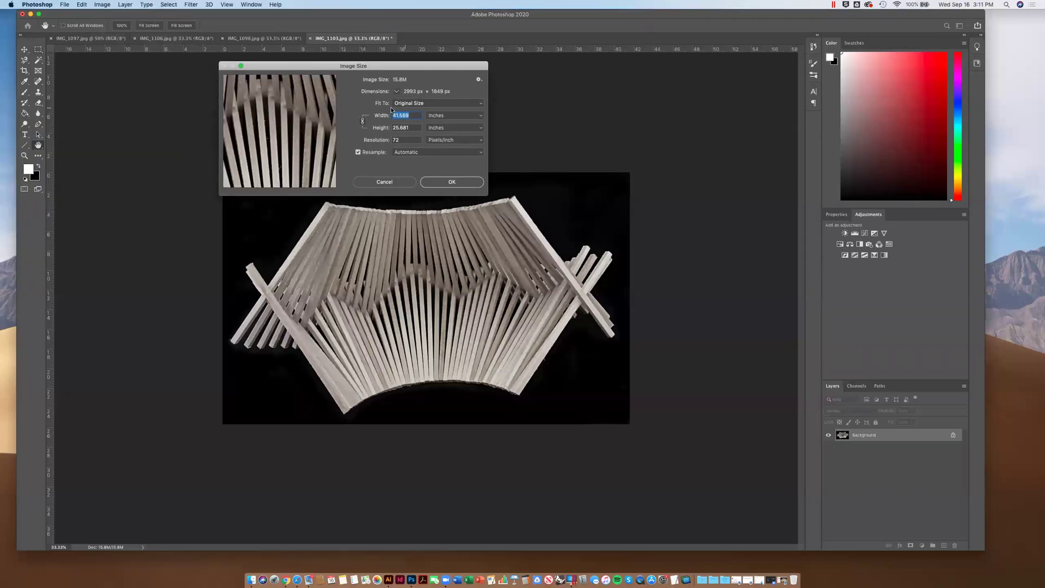
pyautogui.doubleClick(411, 139)
pyautogui.click(399, 185)
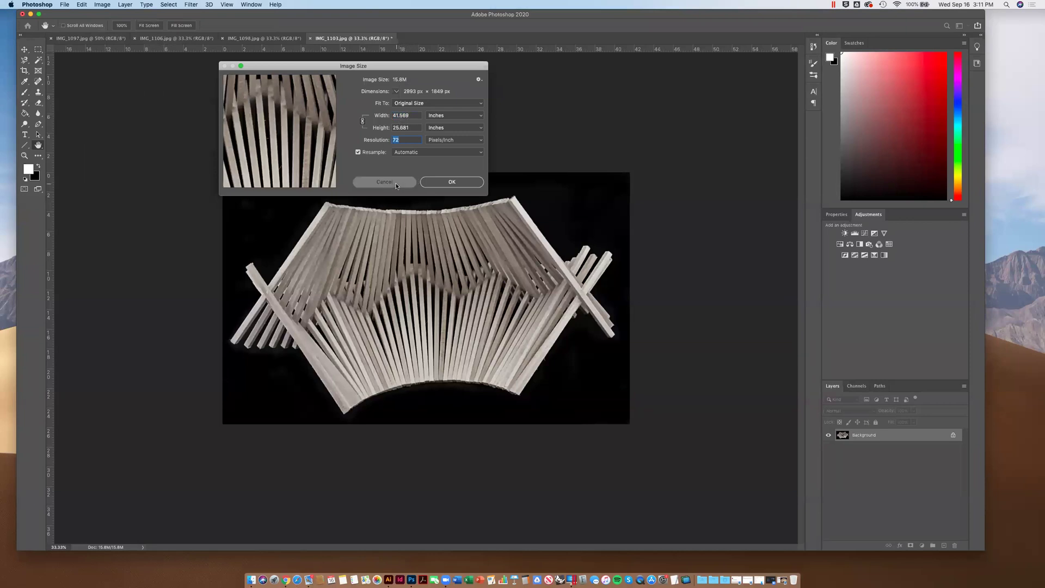
# - Extend the canvas to 50 inches wide and 30 inches high, anchored at the centre with the black background colour
pyautogui.click(99, 5)
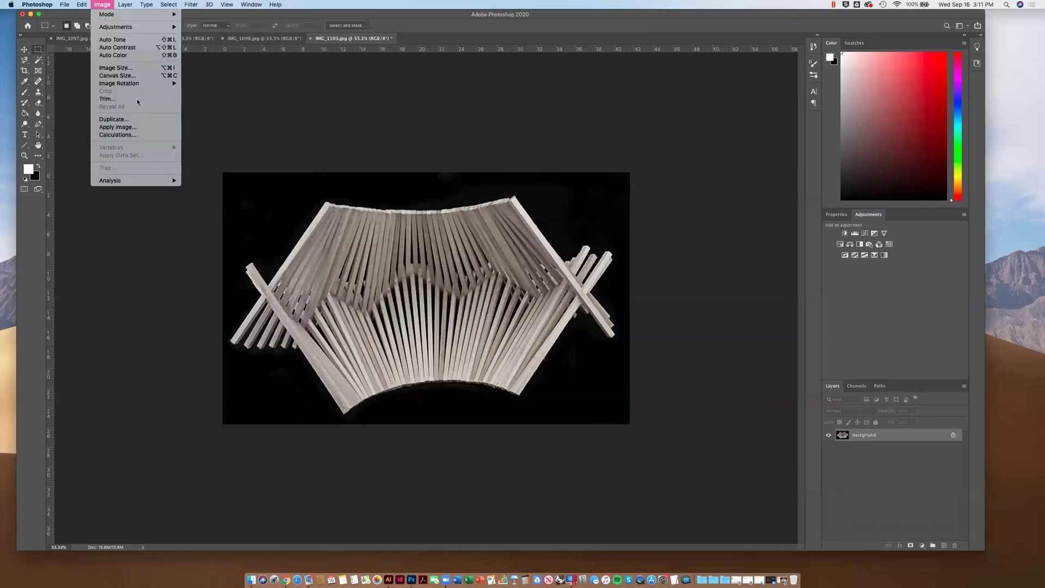
pyautogui.click(113, 76)
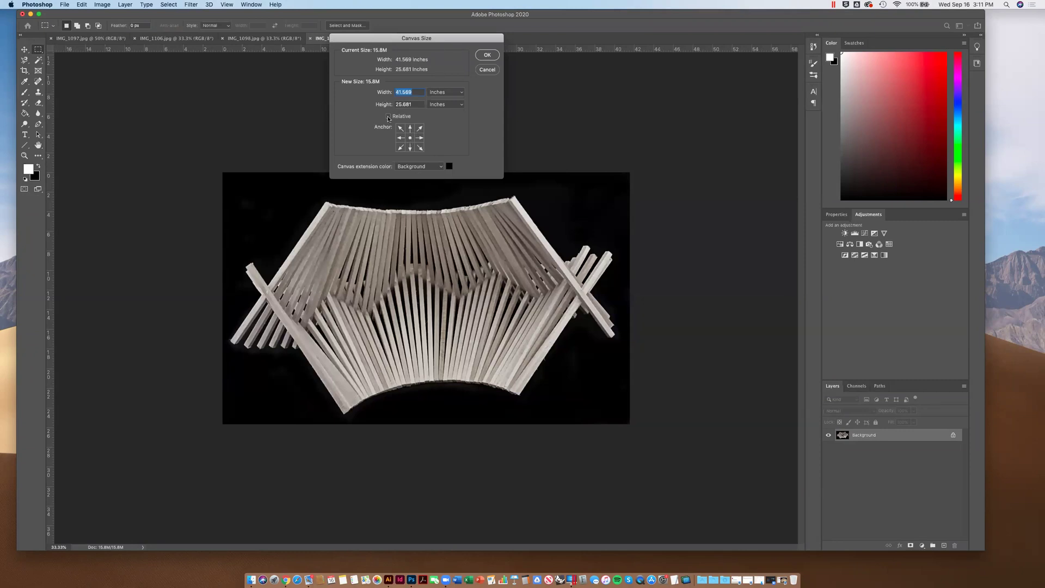
pyautogui.click(410, 138)
pyautogui.write('50')
pyautogui.press('Tab')
pyautogui.write('30')
pyautogui.press('Return')
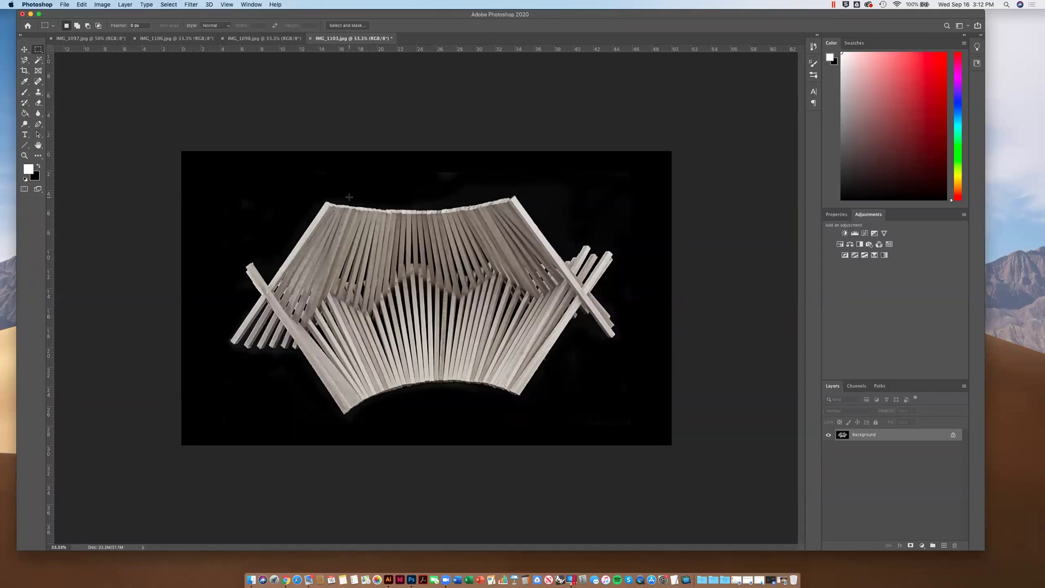
# - Crop the photo slightly tighter on all four sides, keeping a black margin around the wooden model
pyautogui.click(24, 71)
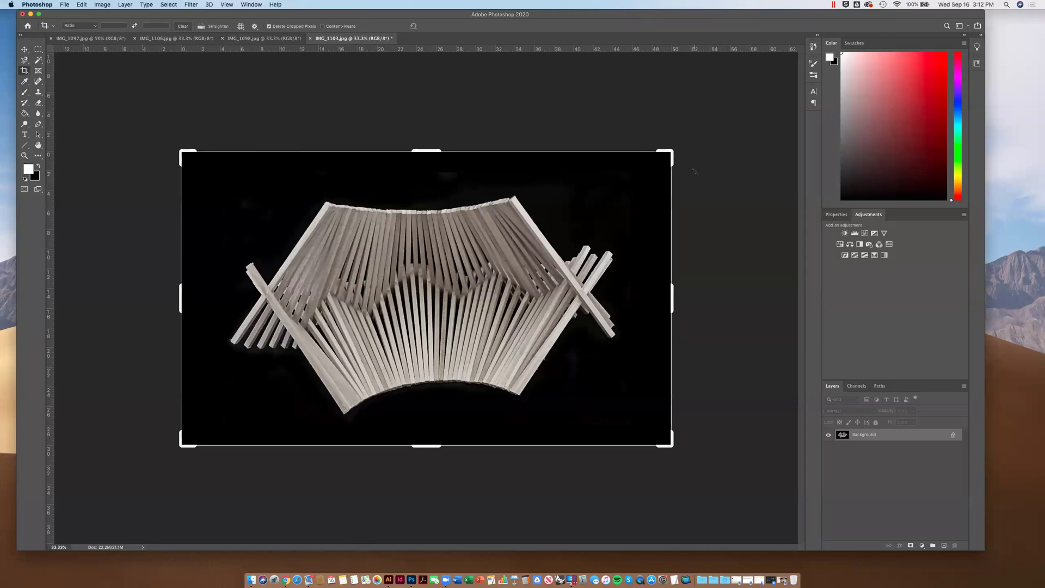
pyautogui.moveTo(426, 152); pyautogui.dragTo(426, 170)
pyautogui.moveTo(423, 432); pyautogui.dragTo(424, 428)
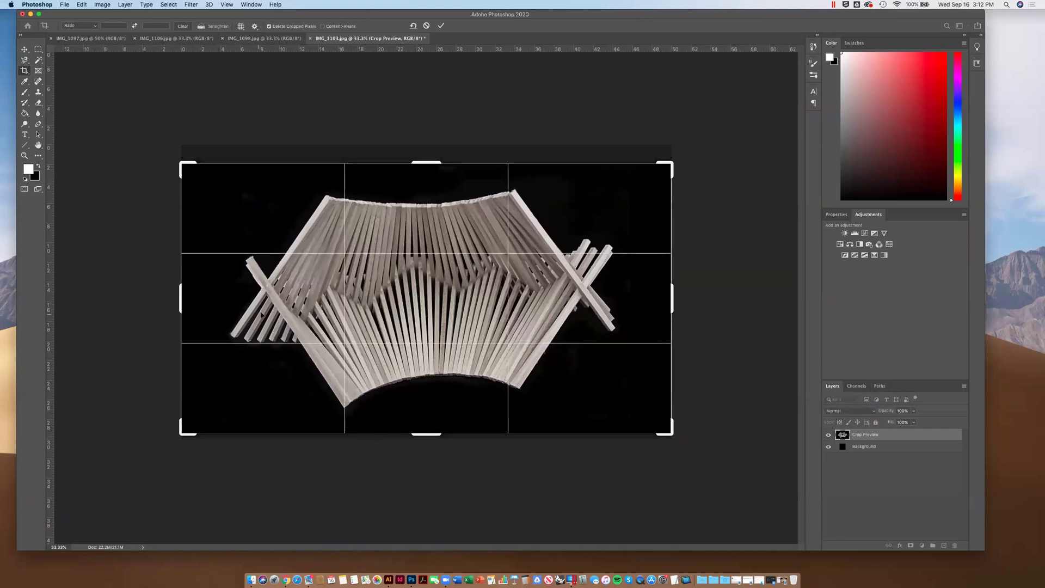
pyautogui.moveTo(178, 302); pyautogui.dragTo(187, 302)
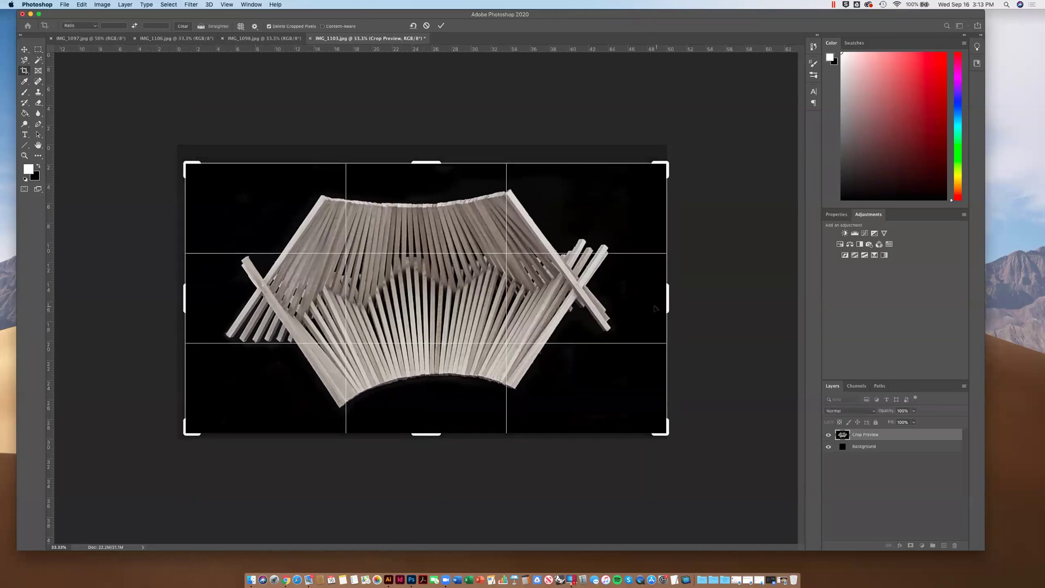
pyautogui.moveTo(669, 303); pyautogui.dragTo(661, 304)
pyautogui.press('Return')
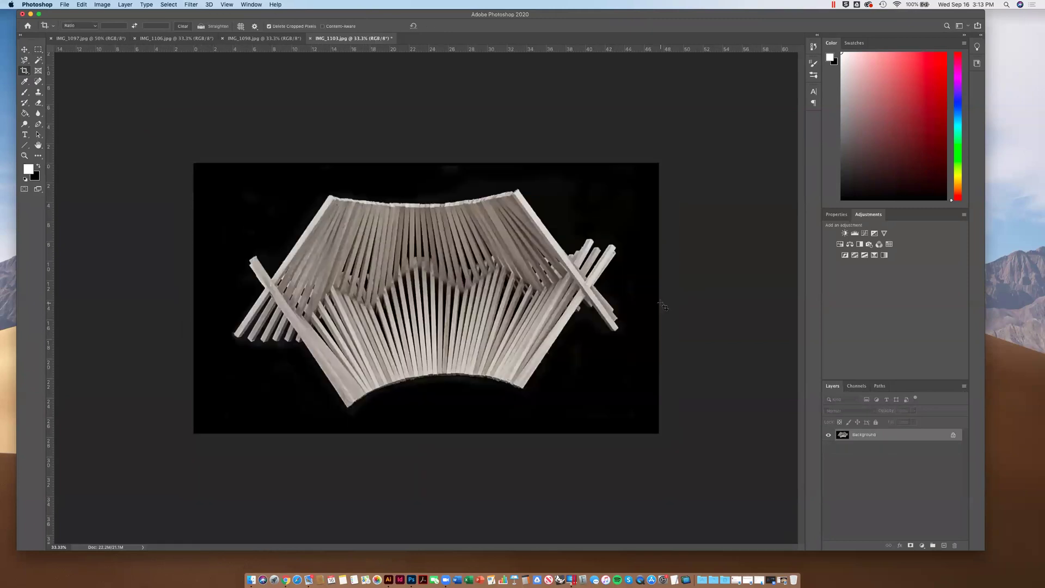
# - Switch to the Move tool, try lowering the saturation to -8 and colorizing the photo with Hue/Saturation, and discard the adjustment
pyautogui.click(22, 48)
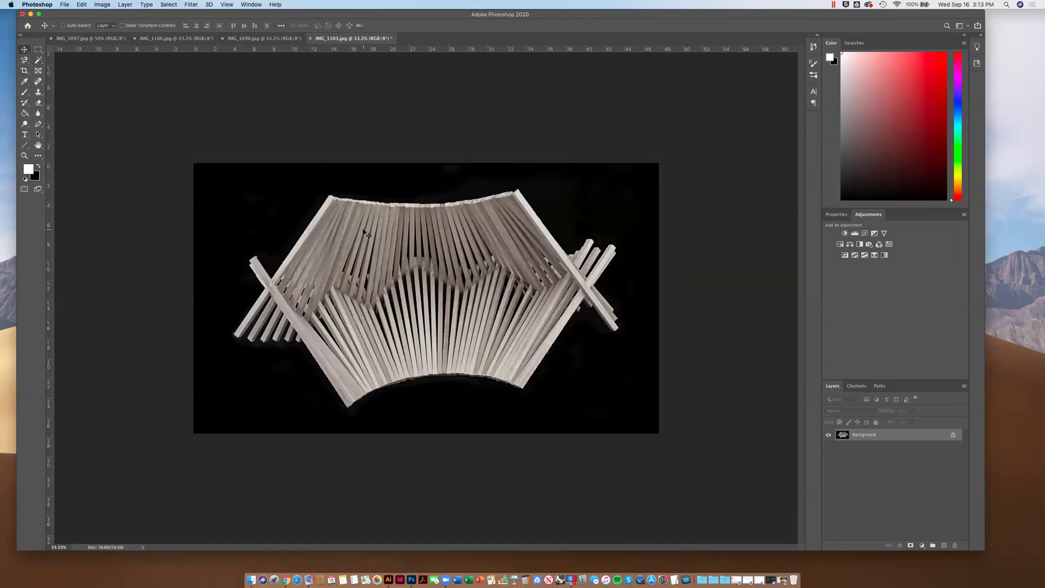
pyautogui.press('super+plus')
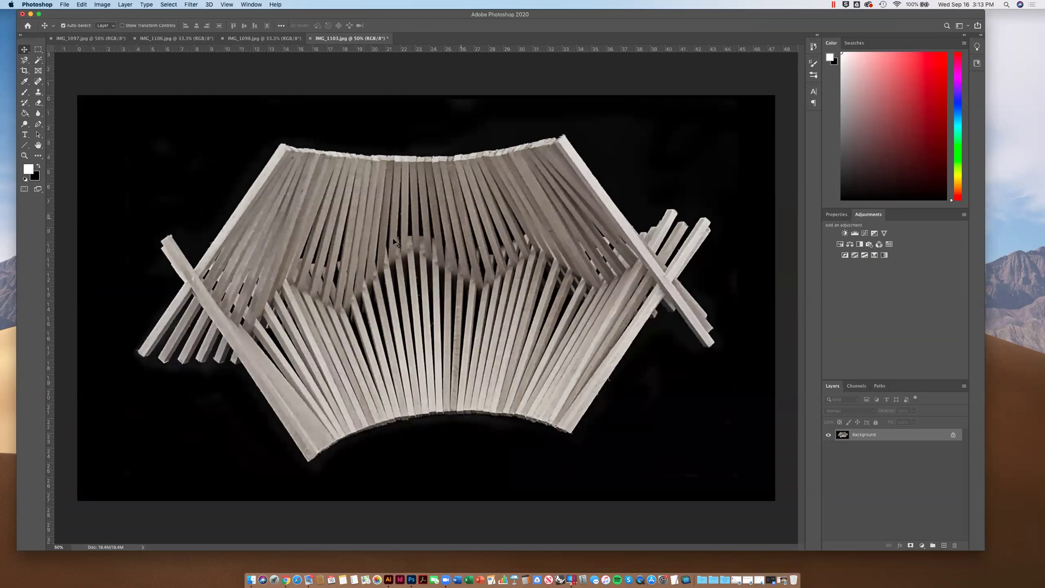
pyautogui.click(103, 5)
pyautogui.moveTo(146, 27)
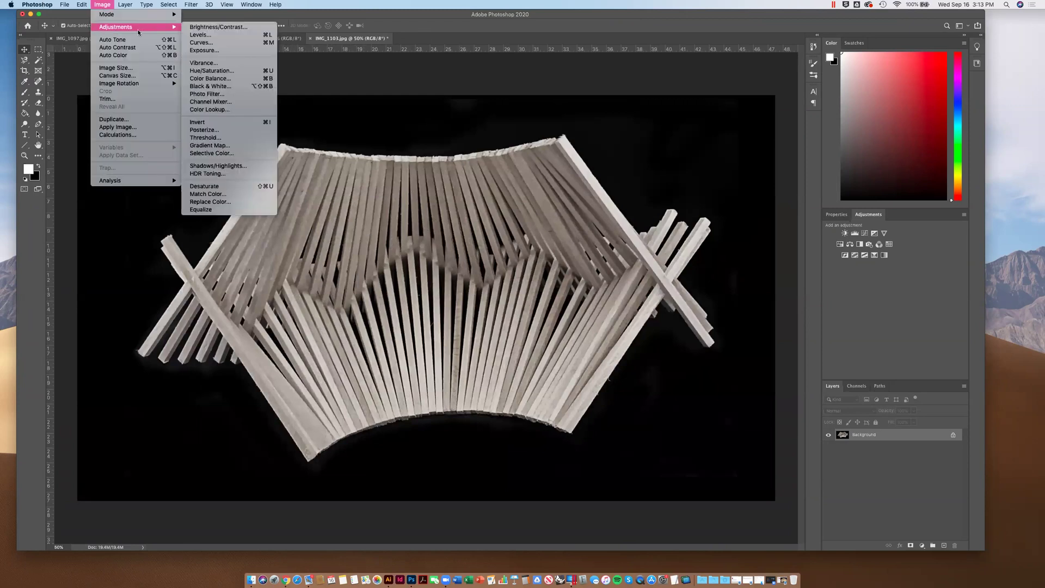
pyautogui.click(219, 74)
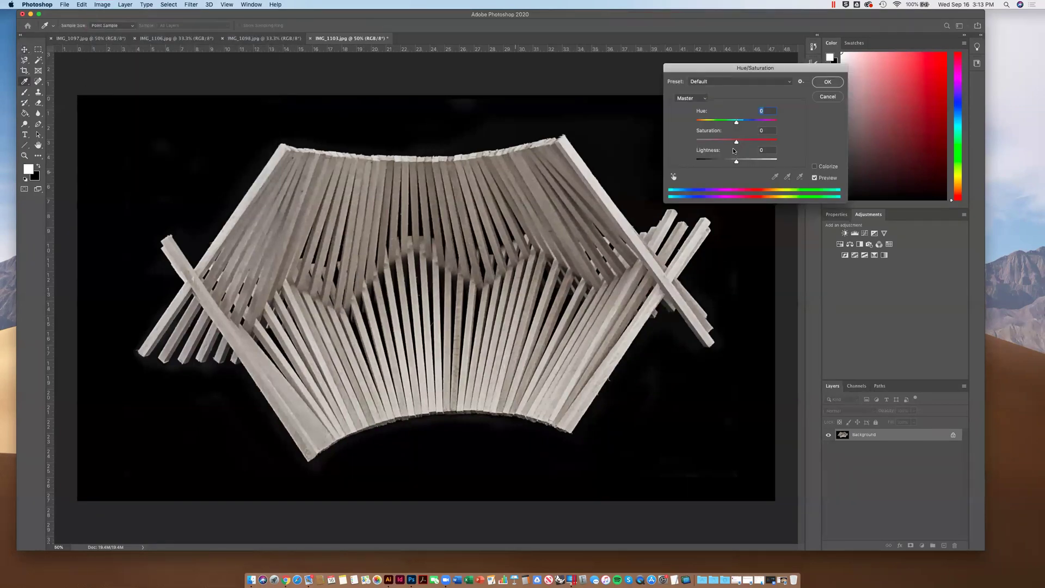
pyautogui.moveTo(737, 142)
pyautogui.mouseDown()
pyautogui.moveTo(664, 145)
pyautogui.moveTo(726, 144)
pyautogui.mouseUp()
pyautogui.click(815, 166)
pyautogui.moveTo(743, 164)
pyautogui.mouseDown()
pyautogui.moveTo(773, 162)
pyautogui.moveTo(745, 163)
pyautogui.mouseUp()
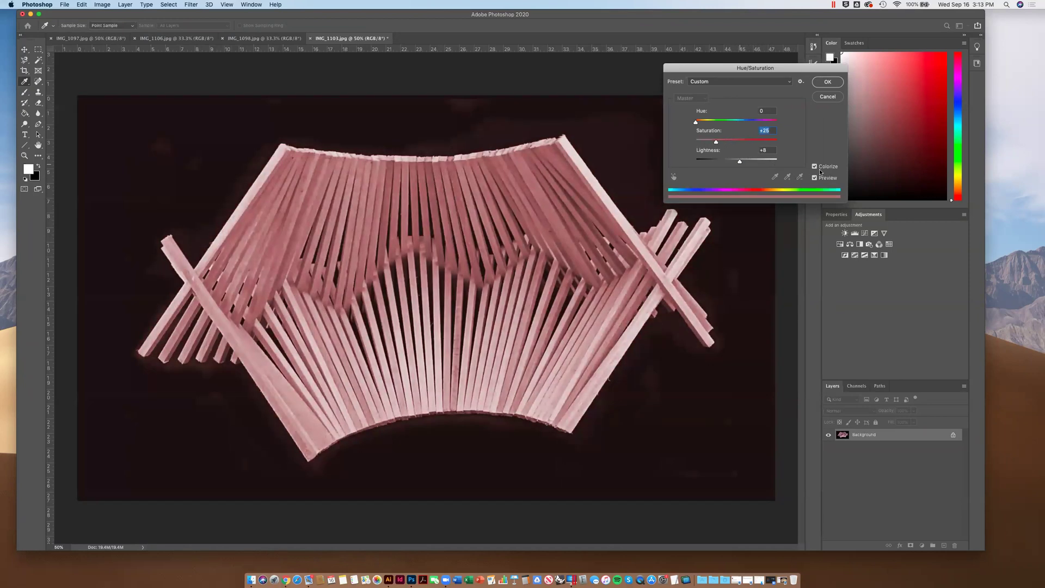
pyautogui.click(815, 166)
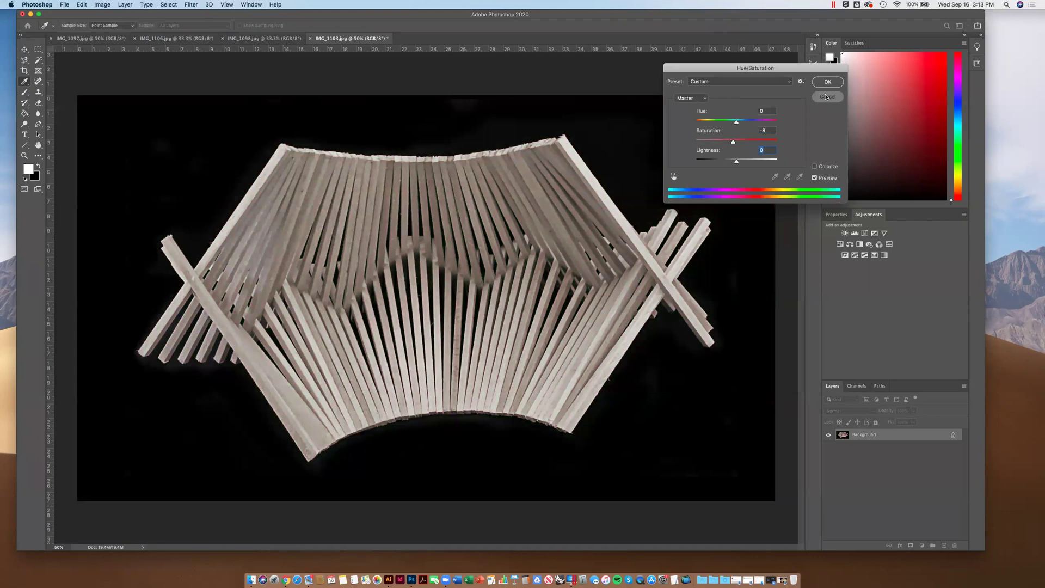
pyautogui.click(826, 97)
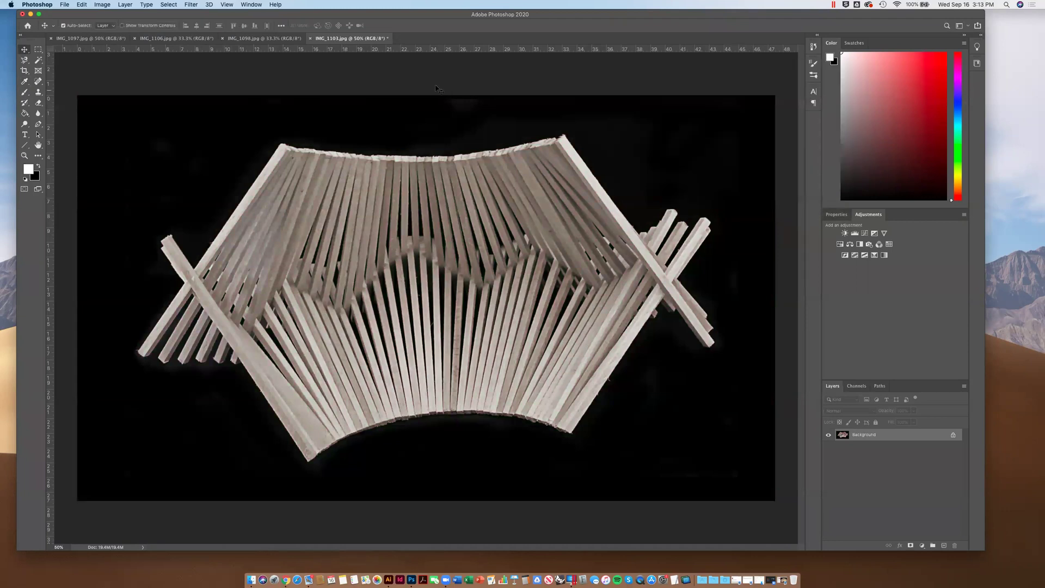
# - Try rotating the whole image 90° clockwise, and undo the rotation
pyautogui.click(82, 4)
pyautogui.moveTo(103, 5)
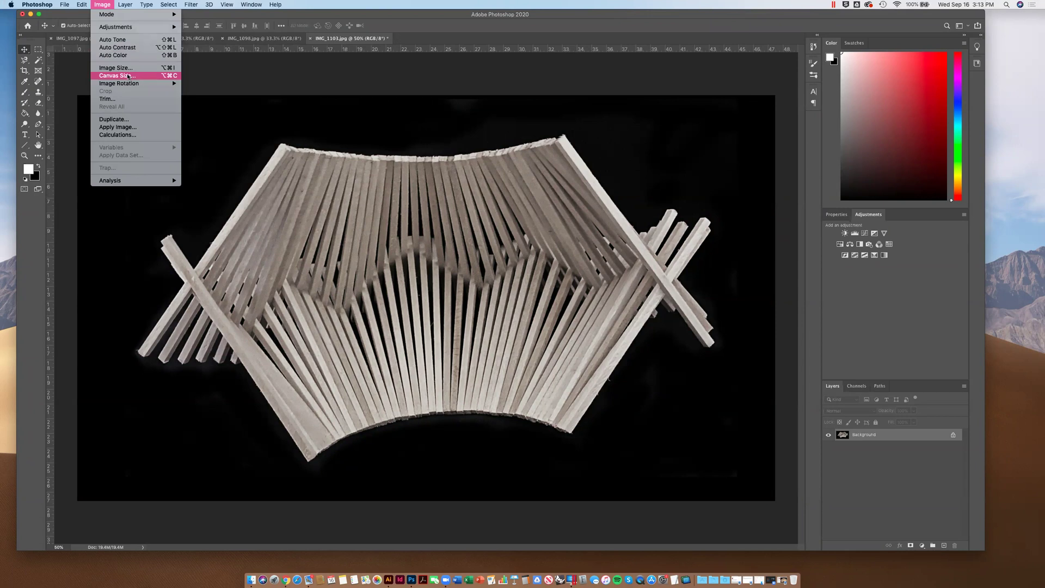
pyautogui.moveTo(148, 84)
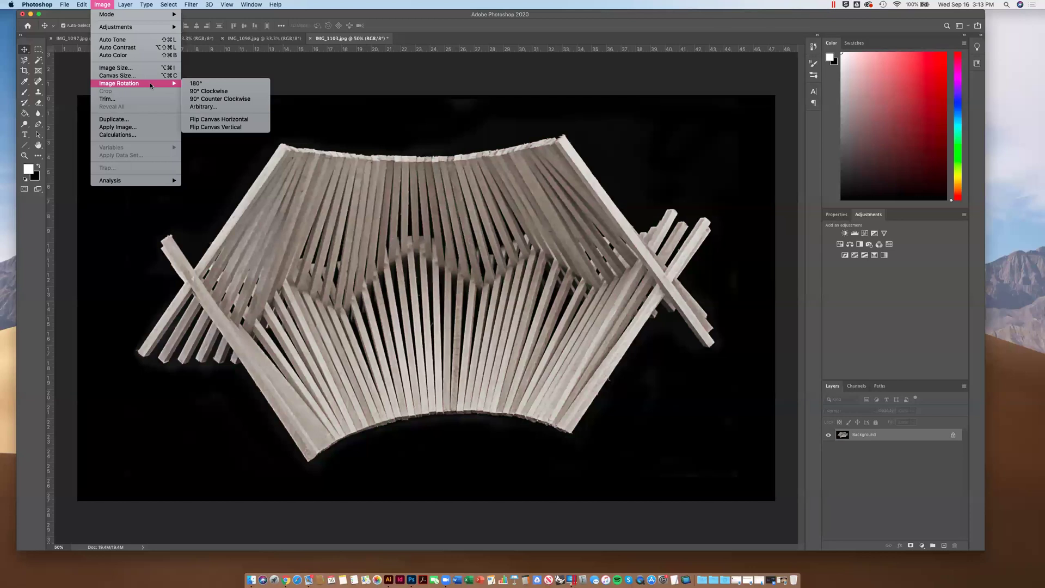
pyautogui.click(251, 91)
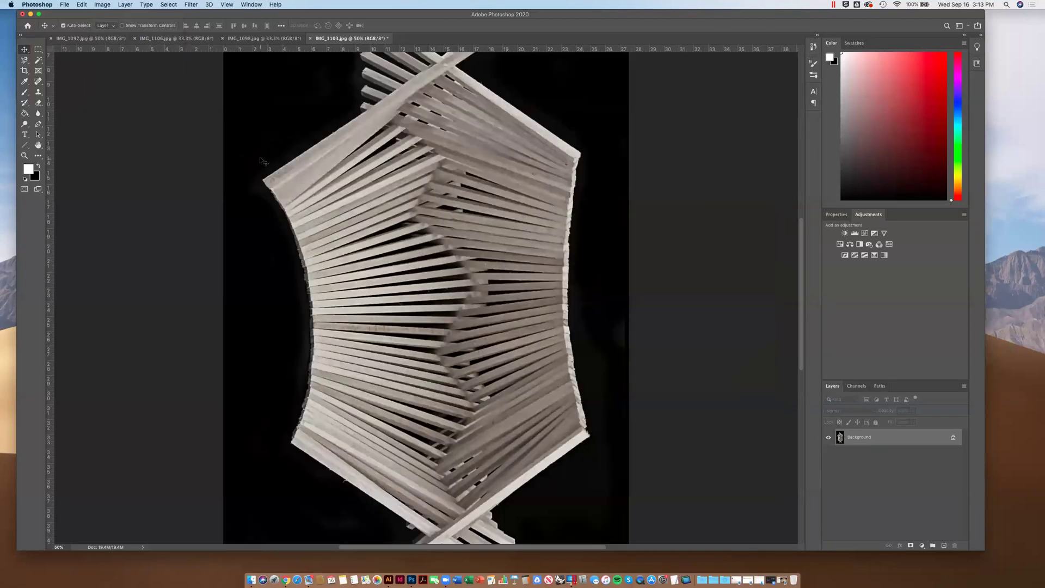
pyautogui.press('super+minus')
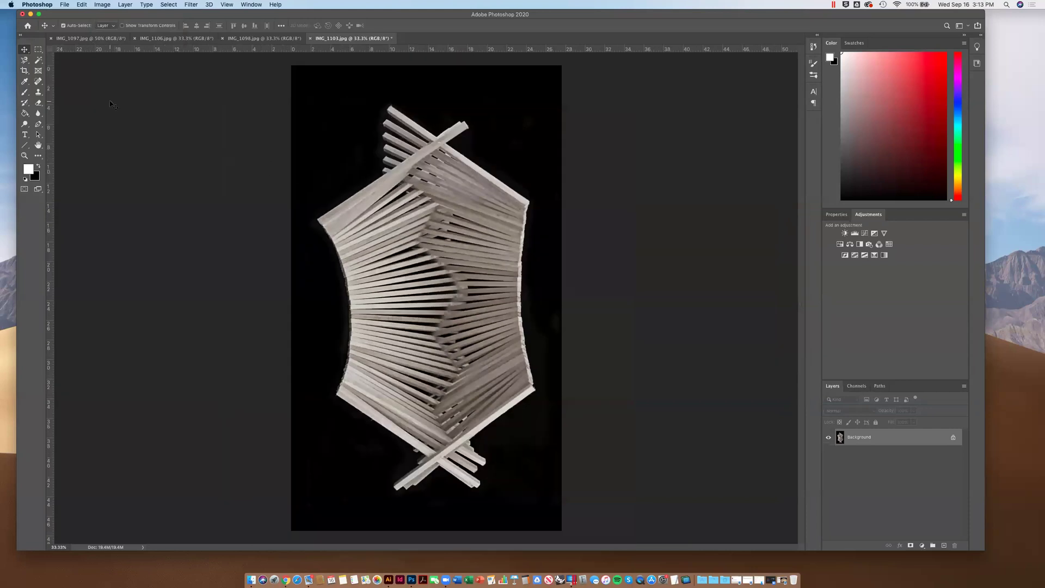
pyautogui.press('super+z')
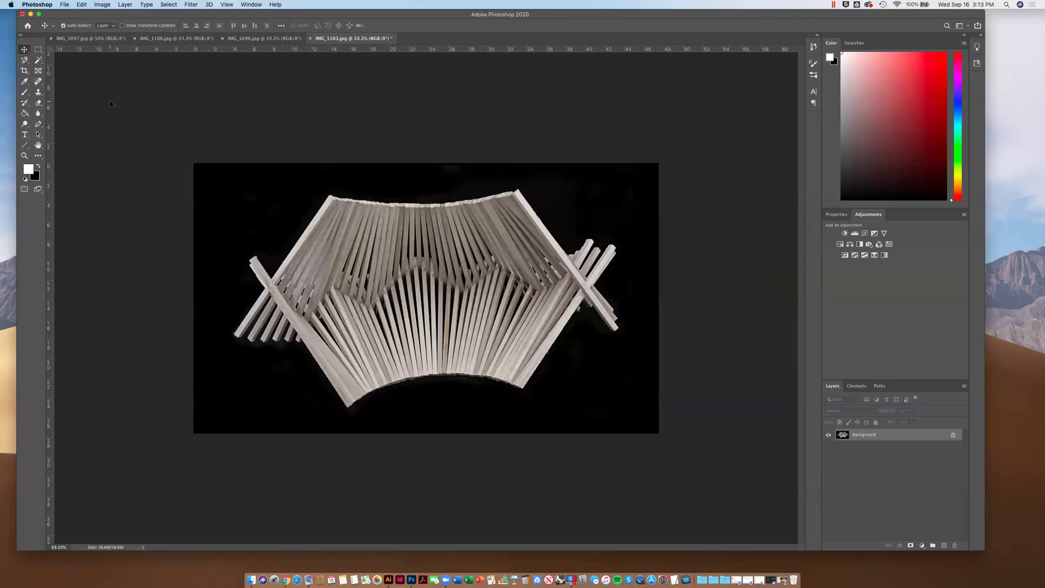
# - Compare the open photos IMG_1098.jpg, IMG_1106.jpg and IMG_1097.jpg, ending on IMG_1106.jpg
pyautogui.click(264, 38)
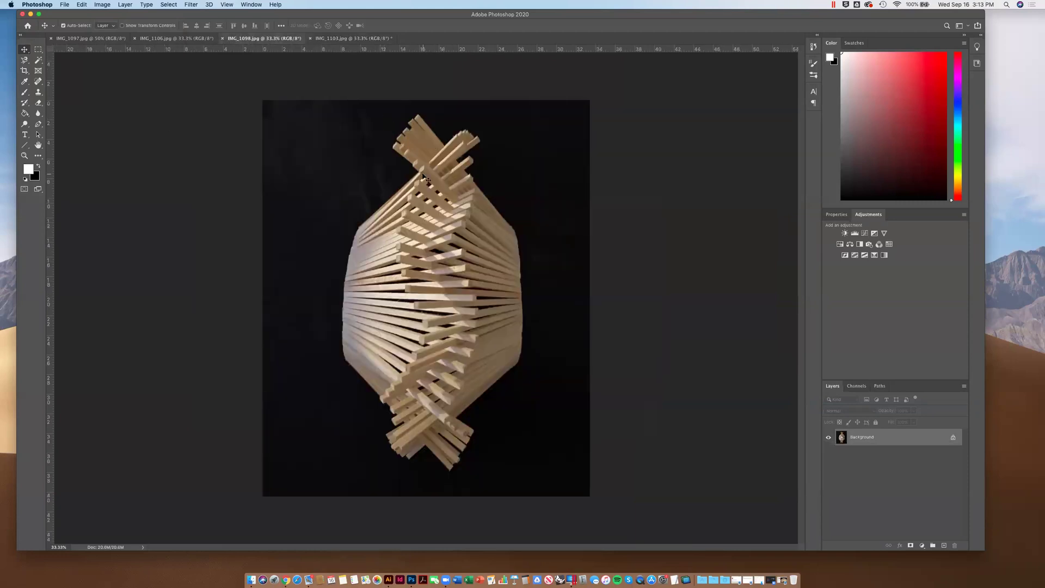
pyautogui.click(181, 38)
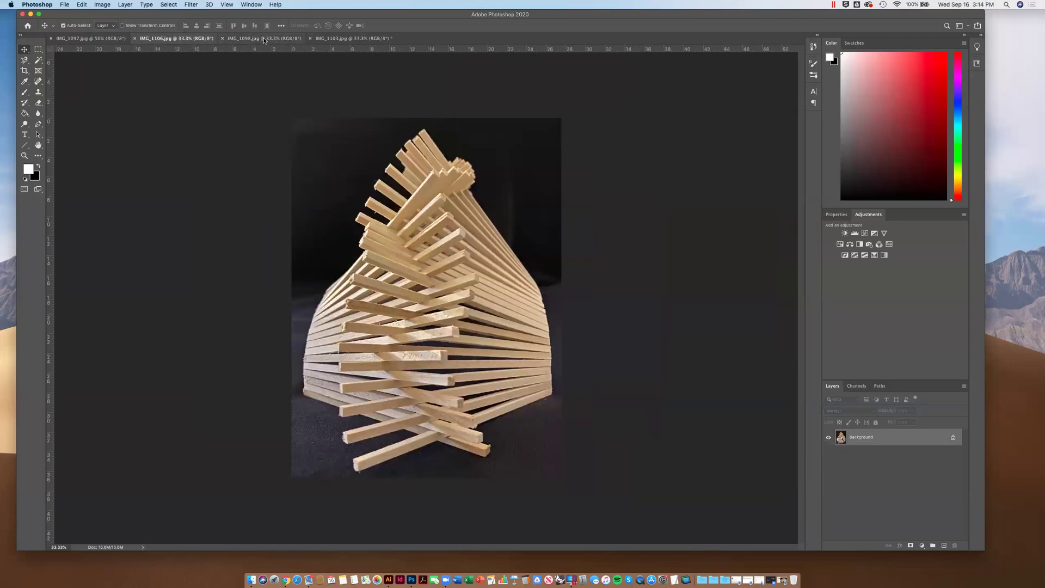
pyautogui.click(262, 38)
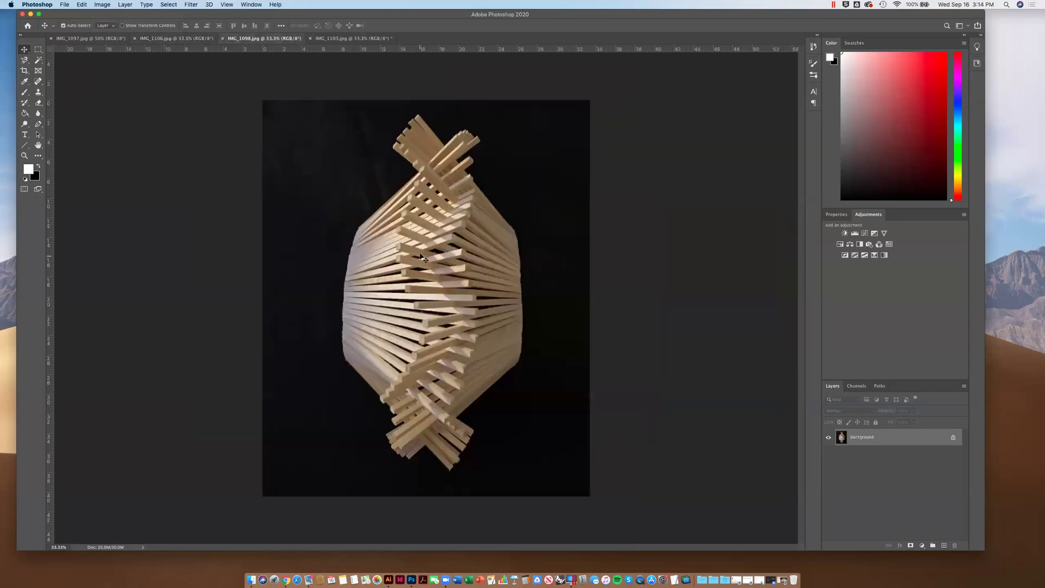
pyautogui.click(87, 37)
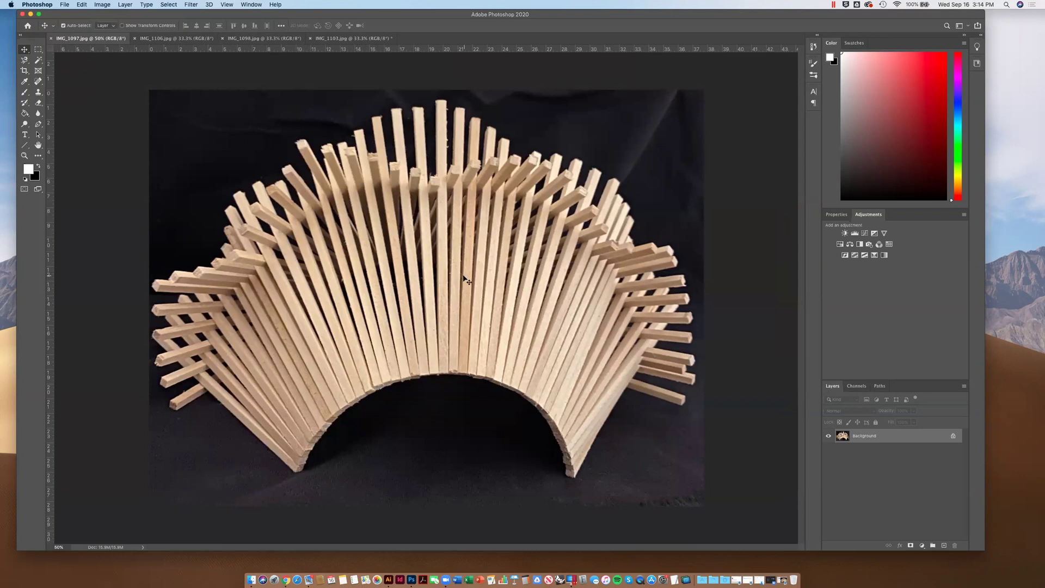
pyautogui.click(179, 38)
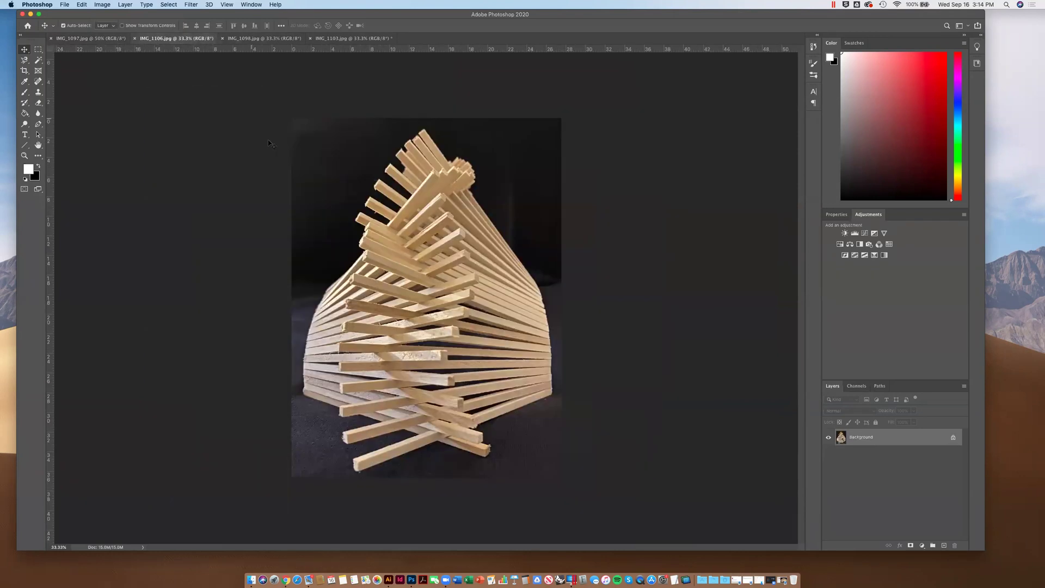
pyautogui.click(254, 40)
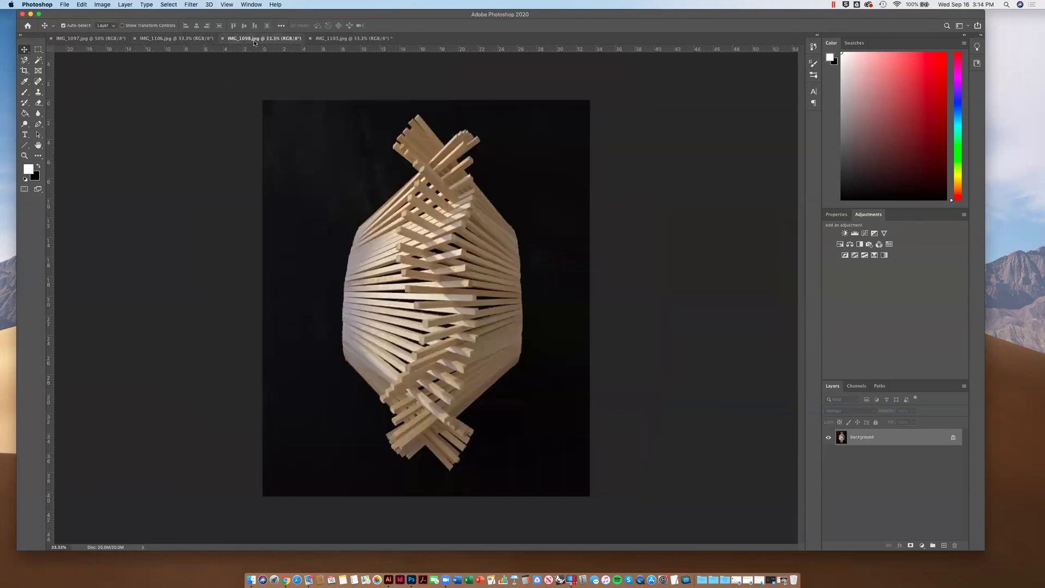
pyautogui.click(142, 38)
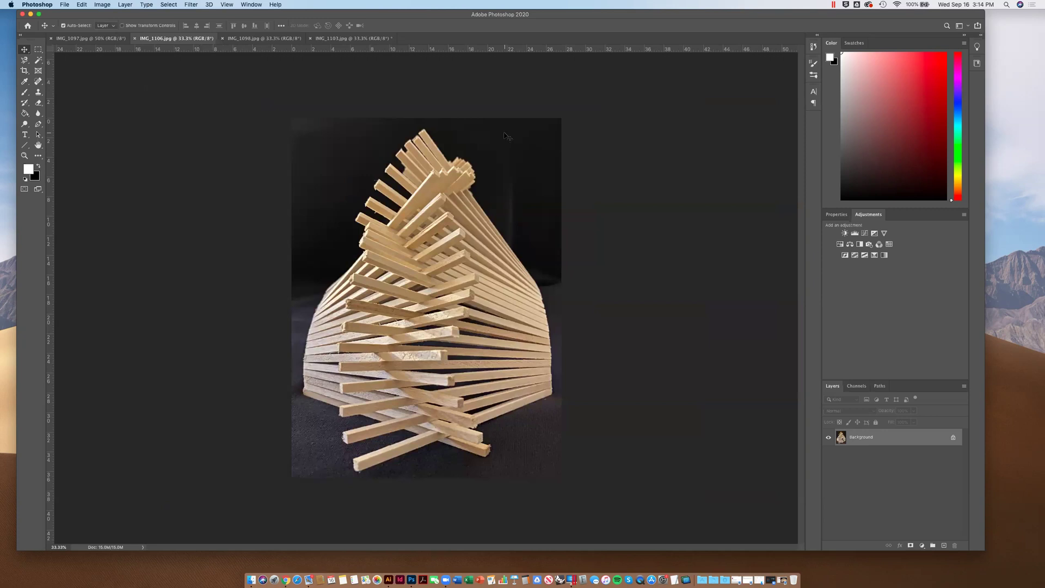
# - Try the Auto Color correction on IMG_1106.jpg, and undo it
pyautogui.click(101, 6)
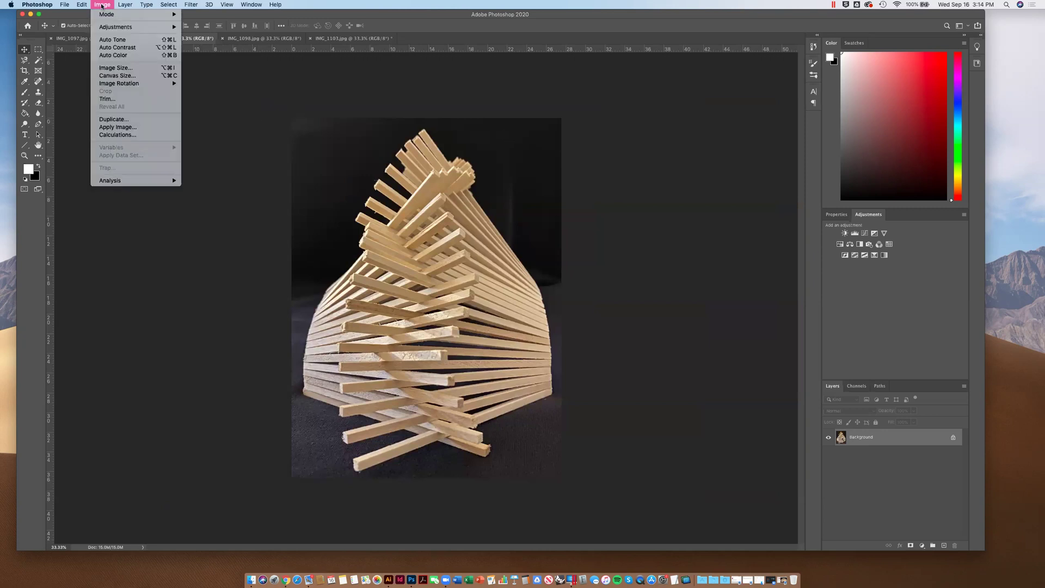
pyautogui.click(128, 57)
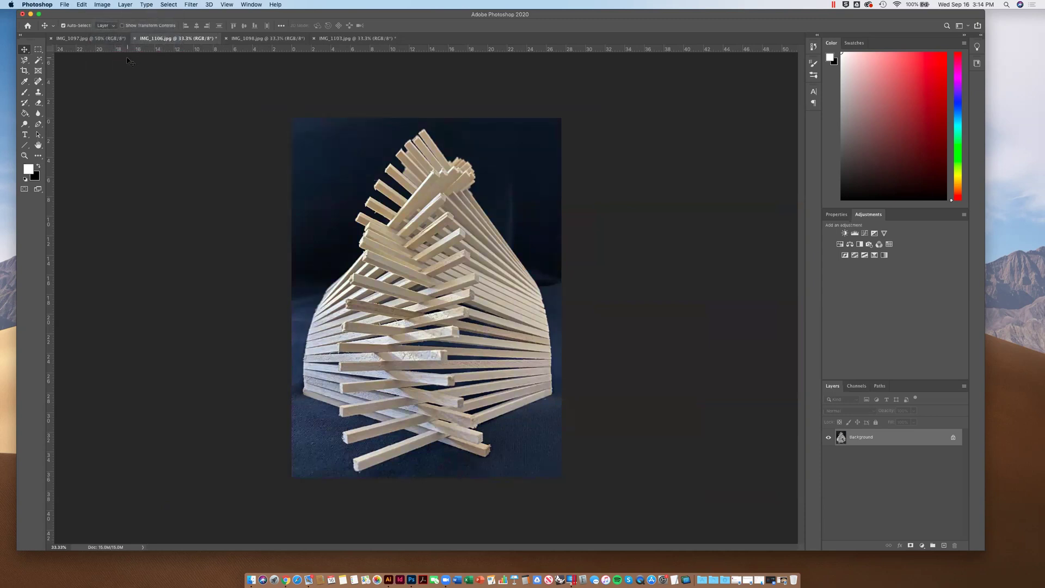
pyautogui.press('super+z')
# - Desaturate IMG_1106.jpg by applying a Hue/Saturation adjustment with saturation at -72
pyautogui.click(104, 5)
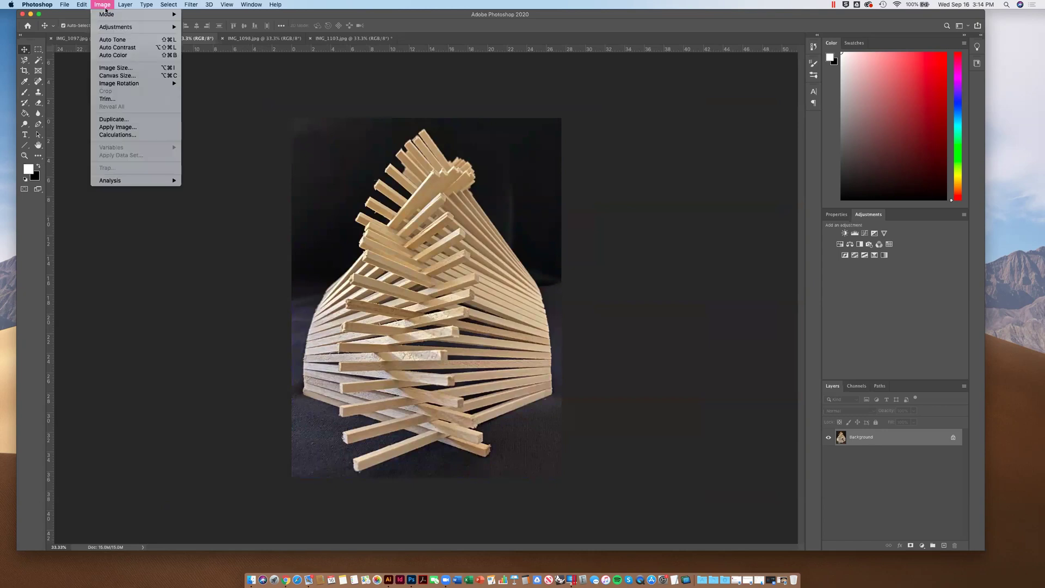
pyautogui.moveTo(114, 28)
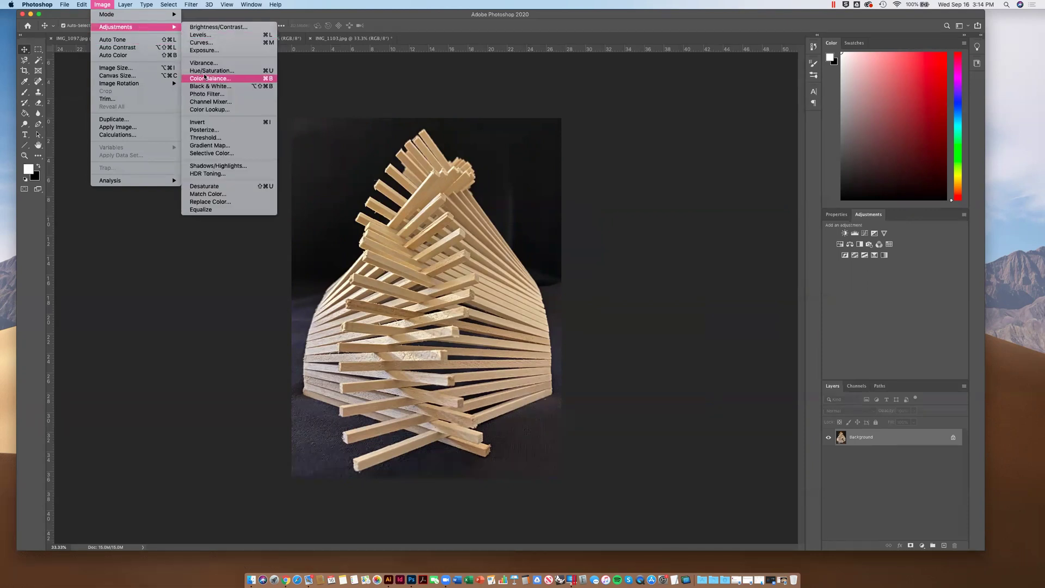
pyautogui.click(636, 162)
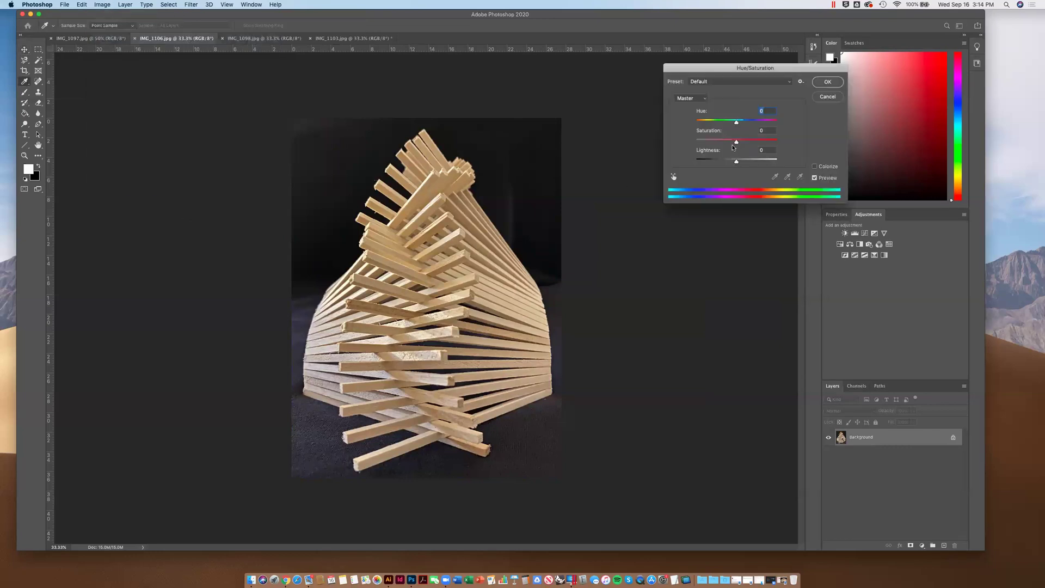
pyautogui.moveTo(722, 143); pyautogui.dragTo(707, 144)
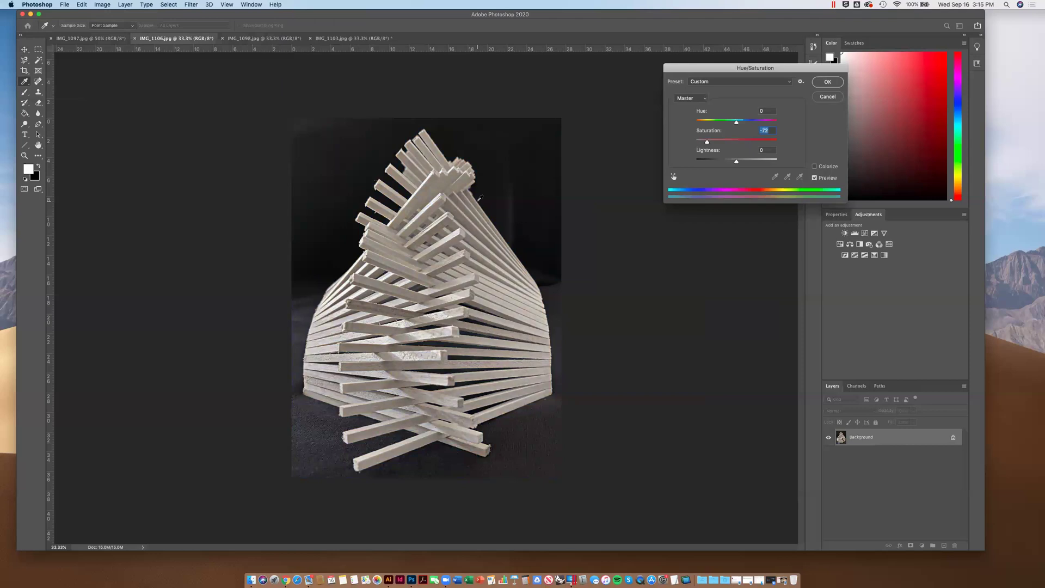
pyautogui.click(827, 82)
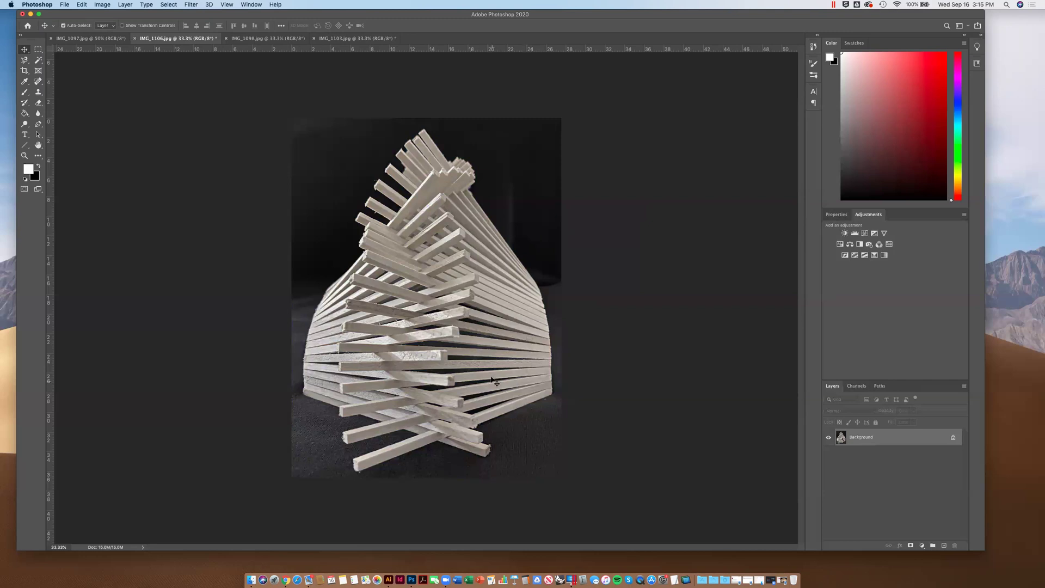
# - Increase the contrast of IMG_1106.jpg by applying a Brightness/Contrast adjustment with contrast at 80
pyautogui.click(102, 6)
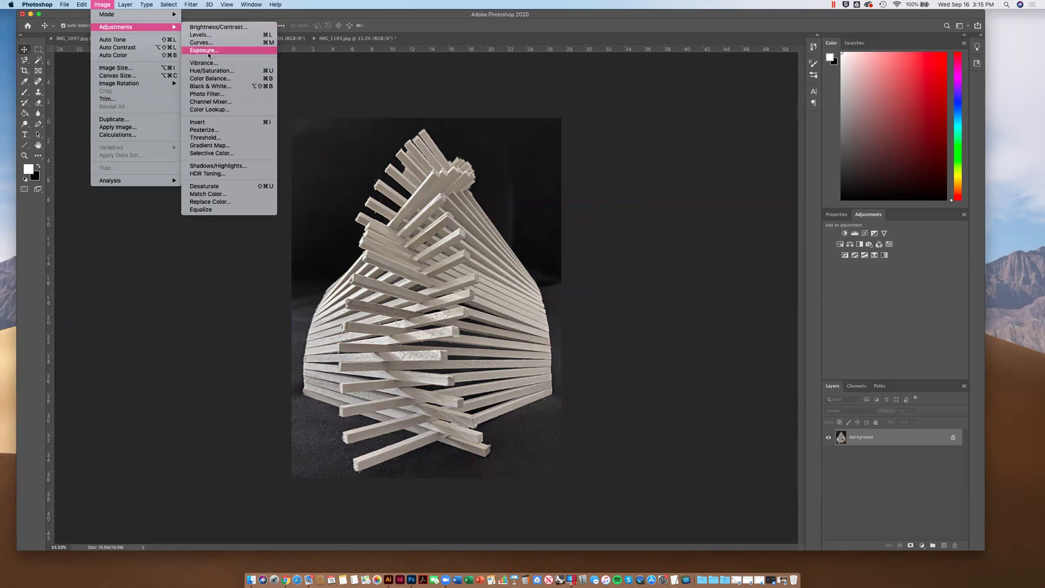
pyautogui.click(217, 28)
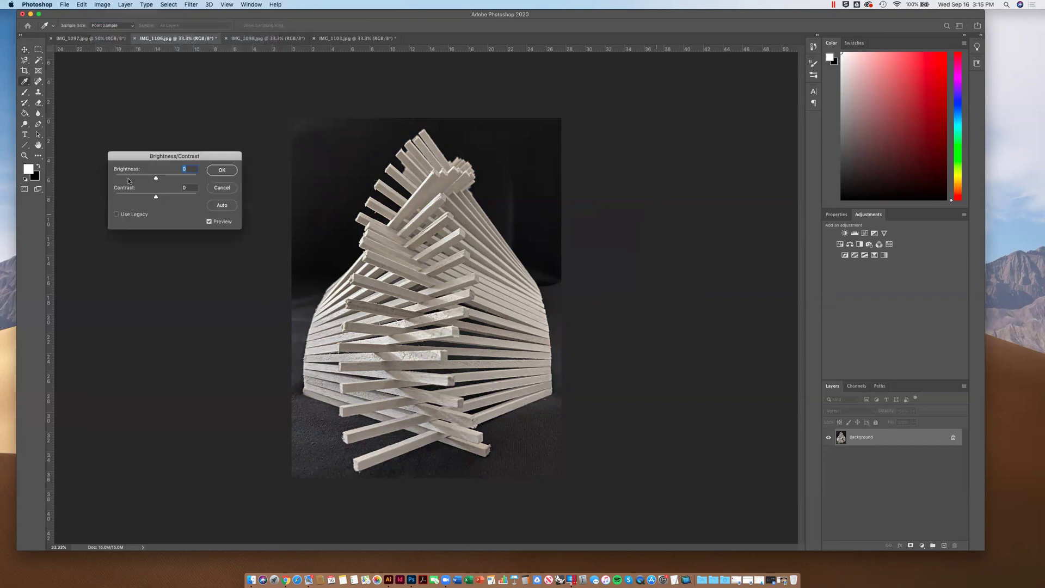
pyautogui.moveTo(156, 196); pyautogui.dragTo(188, 203)
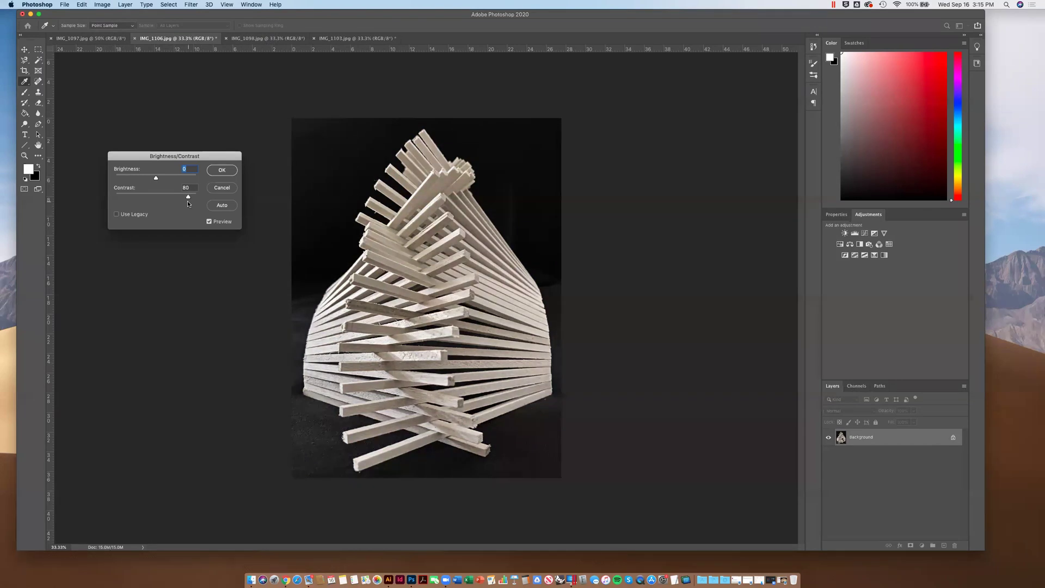
pyautogui.click(222, 169)
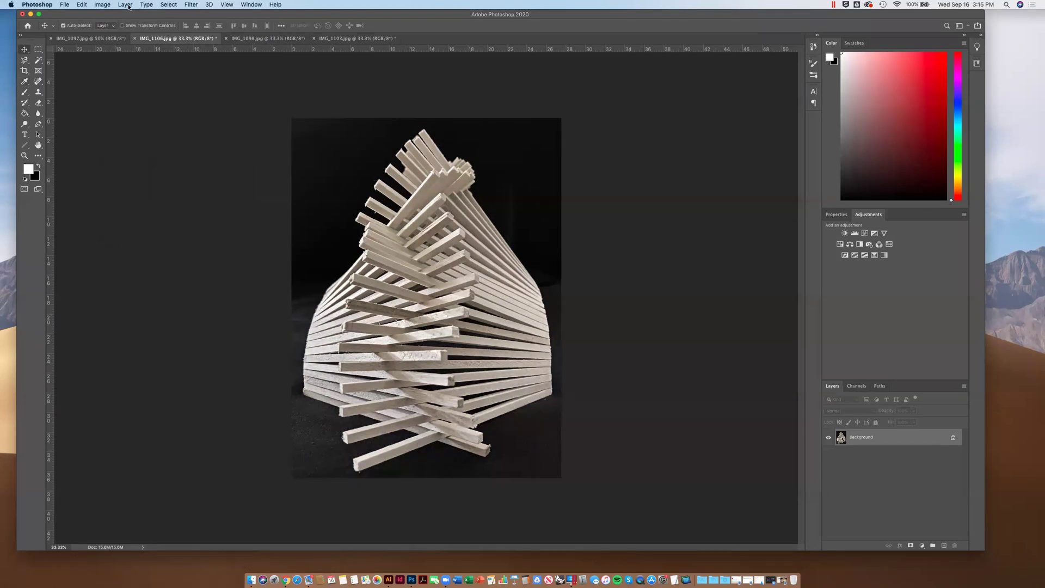
# - Darken the photo's backdrop by applying an Exposure adjustment with exposure -0.43, a slightly negative offset and gamma correction 0.83
pyautogui.click(102, 5)
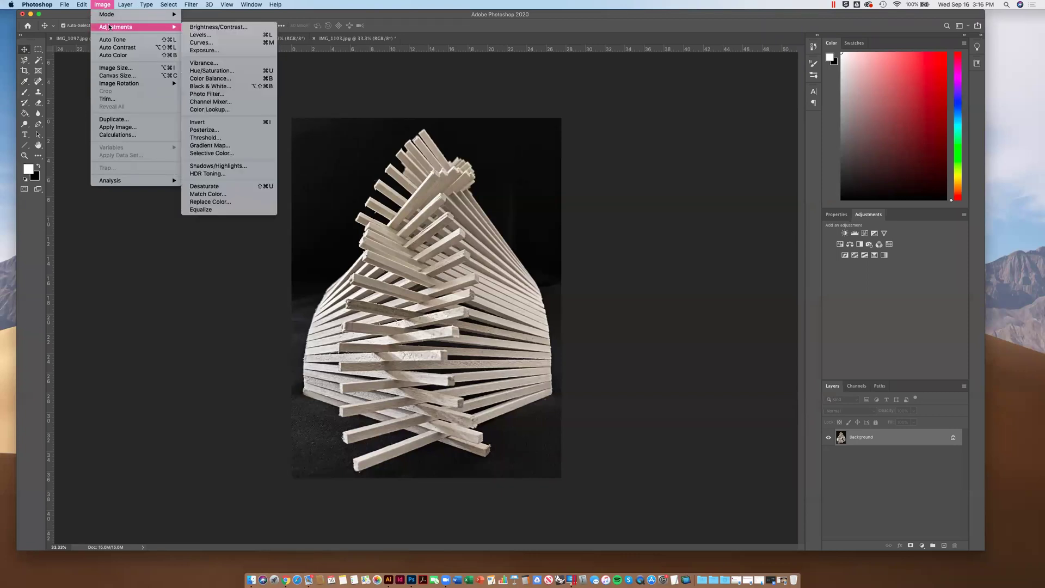
pyautogui.click(212, 50)
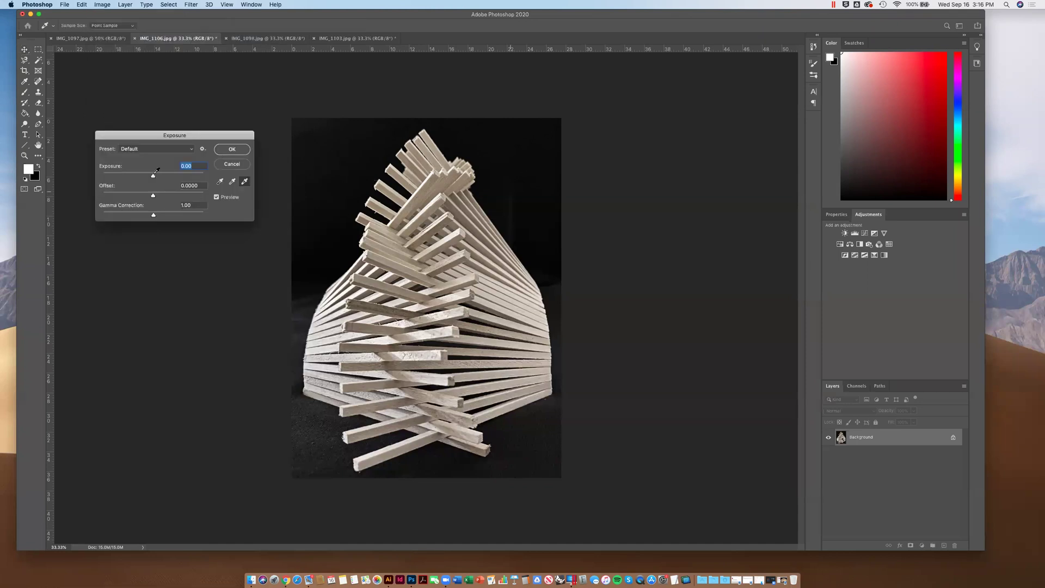
pyautogui.moveTo(155, 174); pyautogui.dragTo(151, 175)
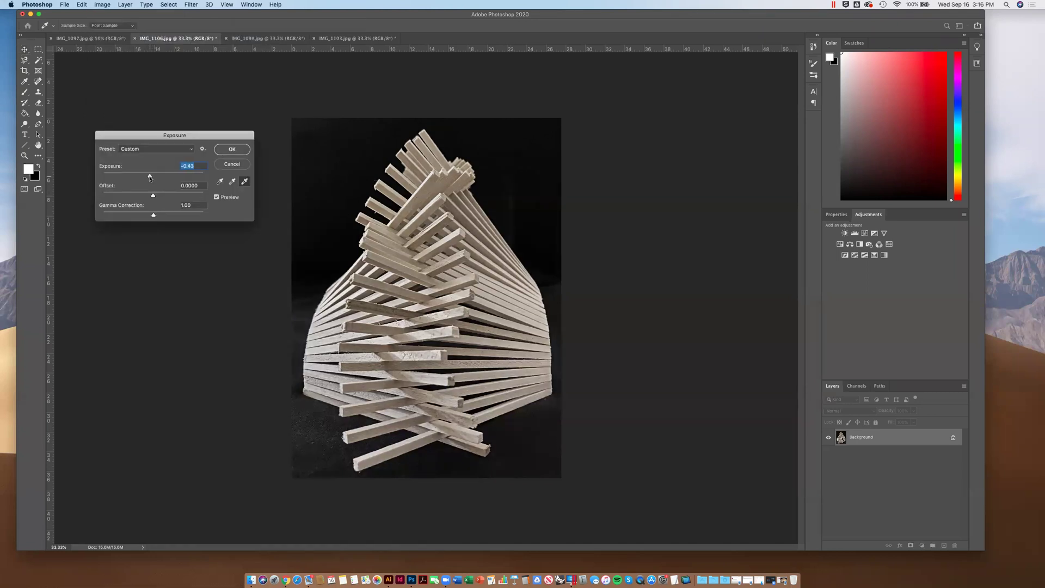
pyautogui.moveTo(154, 215)
pyautogui.mouseDown()
pyautogui.moveTo(178, 217)
pyautogui.moveTo(165, 217)
pyautogui.moveTo(171, 195)
pyautogui.moveTo(135, 196)
pyautogui.moveTo(154, 195)
pyautogui.moveTo(160, 217)
pyautogui.mouseUp()
pyautogui.click(191, 186)
pyautogui.write('0')
pyautogui.click(197, 206)
pyautogui.write('0')
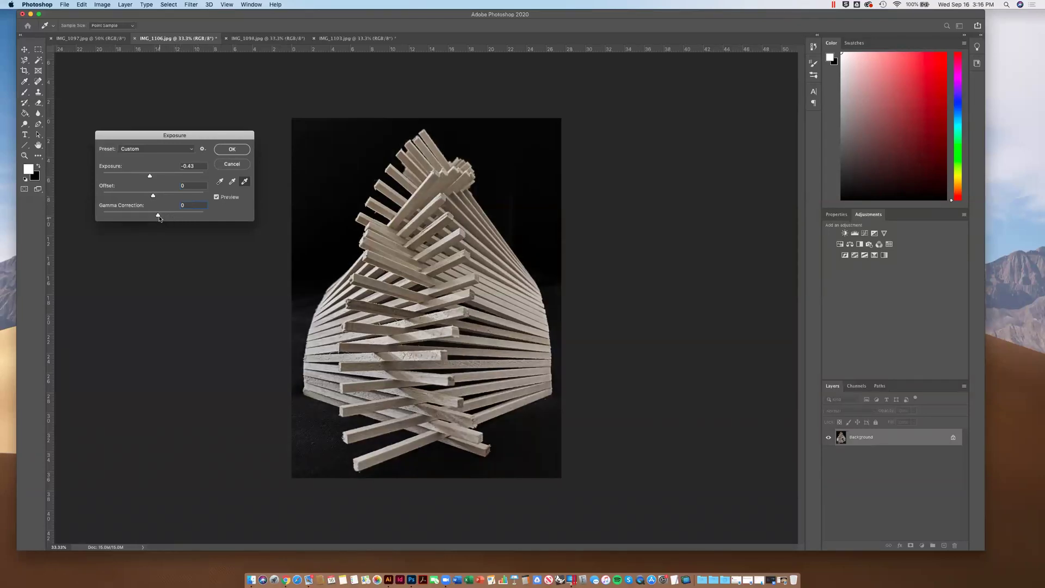
pyautogui.press('Tab')
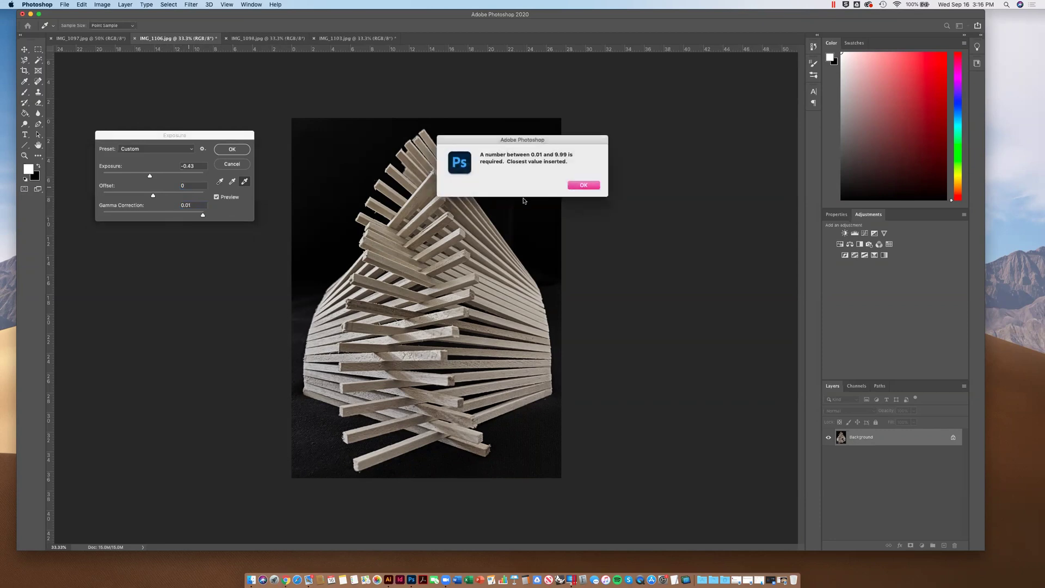
pyautogui.click(575, 186)
pyautogui.moveTo(203, 216); pyautogui.dragTo(152, 200)
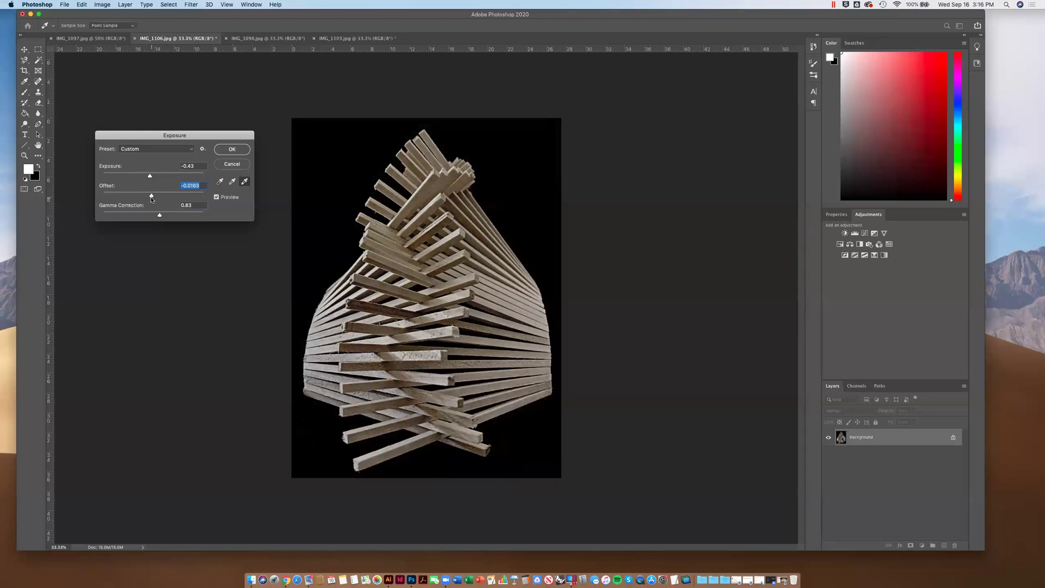
pyautogui.click(232, 150)
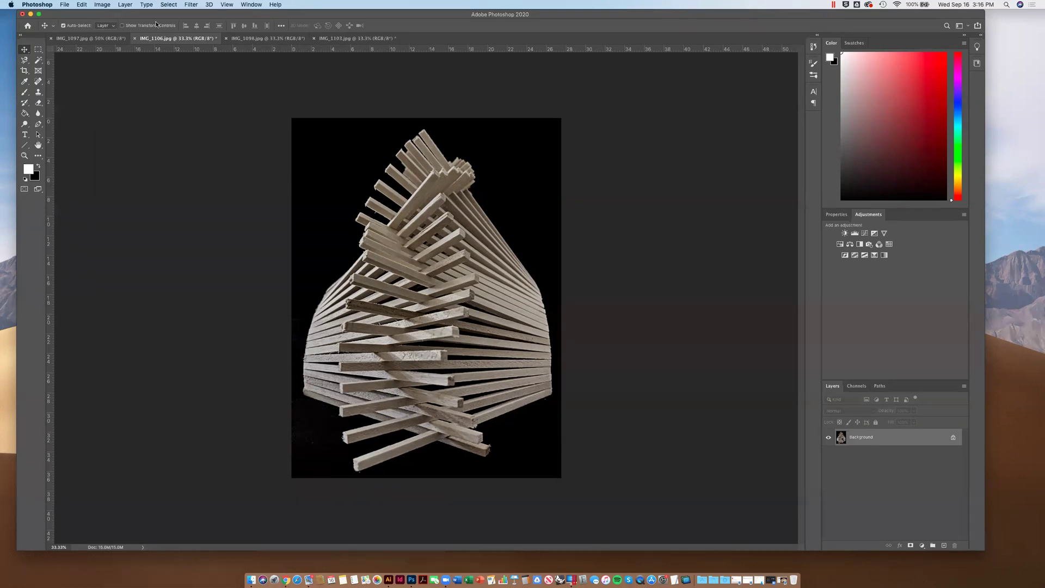
pyautogui.click(97, 5)
pyautogui.click(358, 190)
pyautogui.click(101, 5)
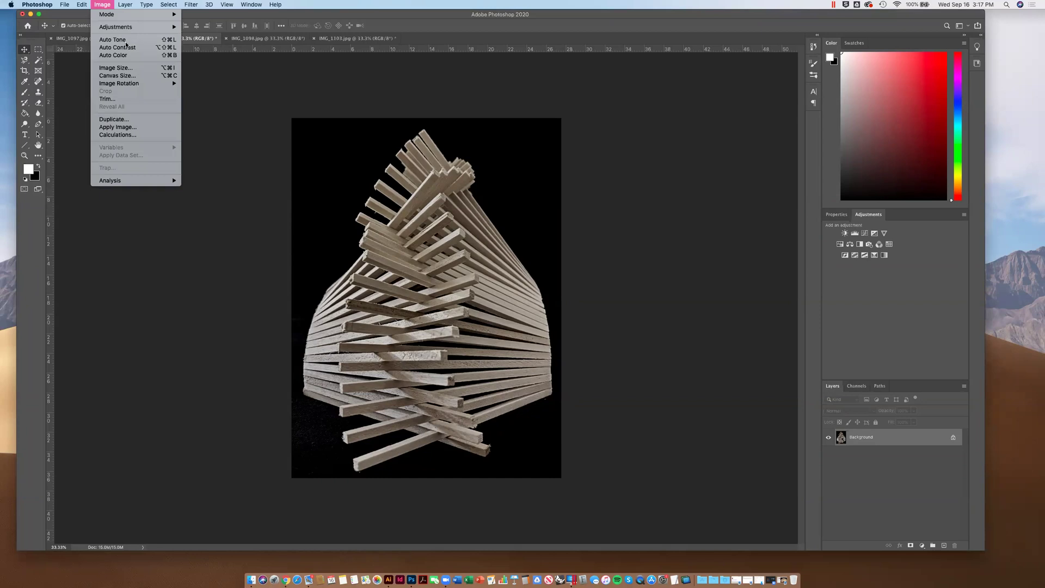
pyautogui.click(129, 77)
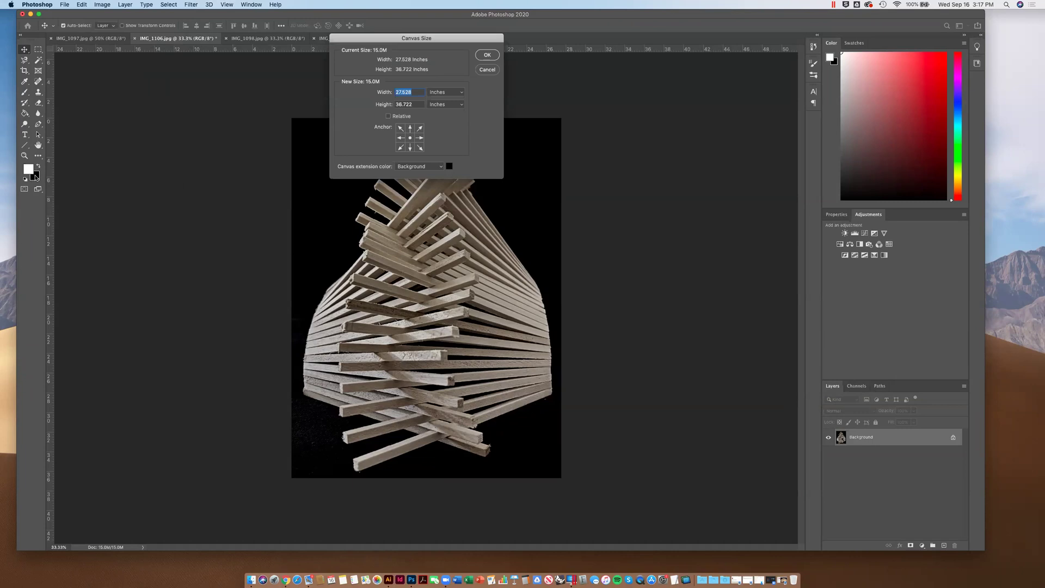
pyautogui.click(487, 69)
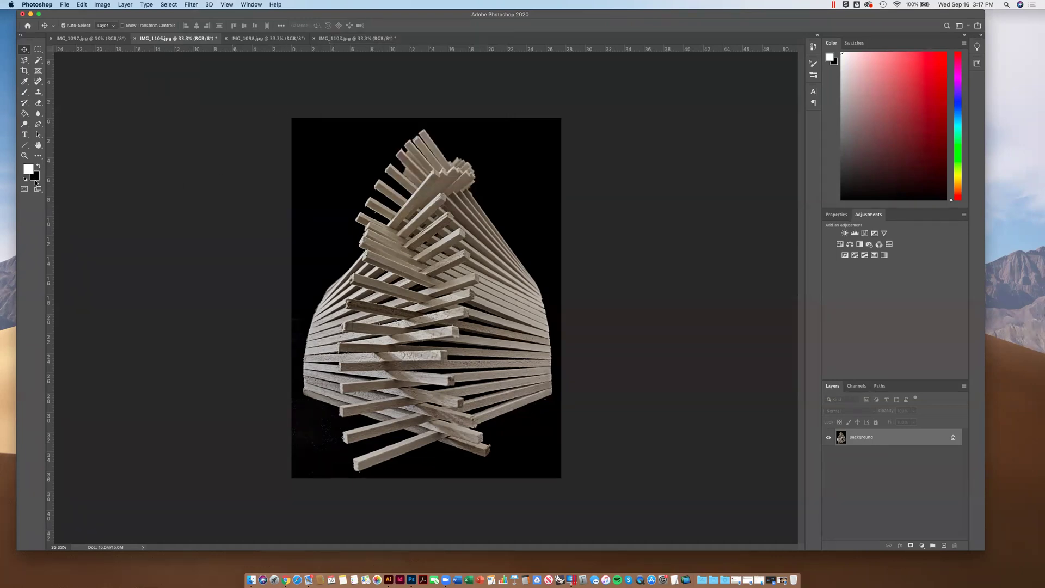
# - Set the background color to bright green (#0ffe2b) and the foreground color to orange (#d98745)
pyautogui.click(36, 181)
pyautogui.click(219, 153)
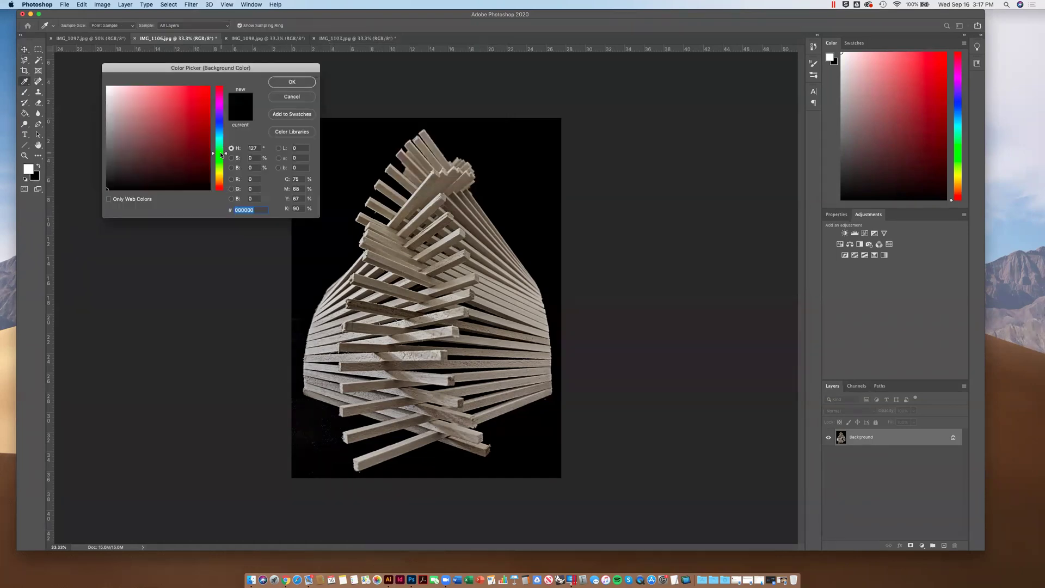
pyautogui.click(201, 107)
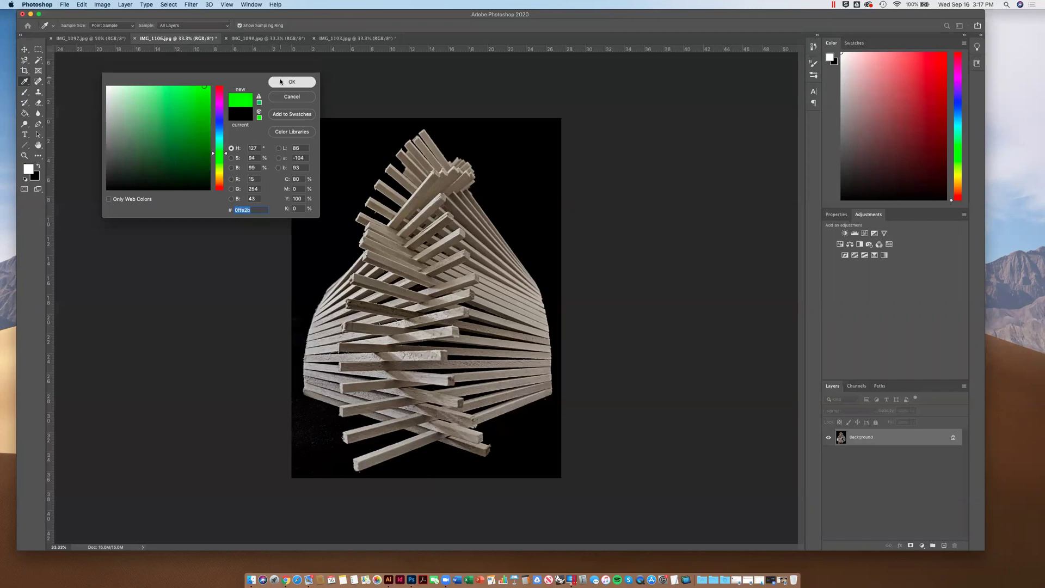
pyautogui.click(292, 82)
pyautogui.click(28, 169)
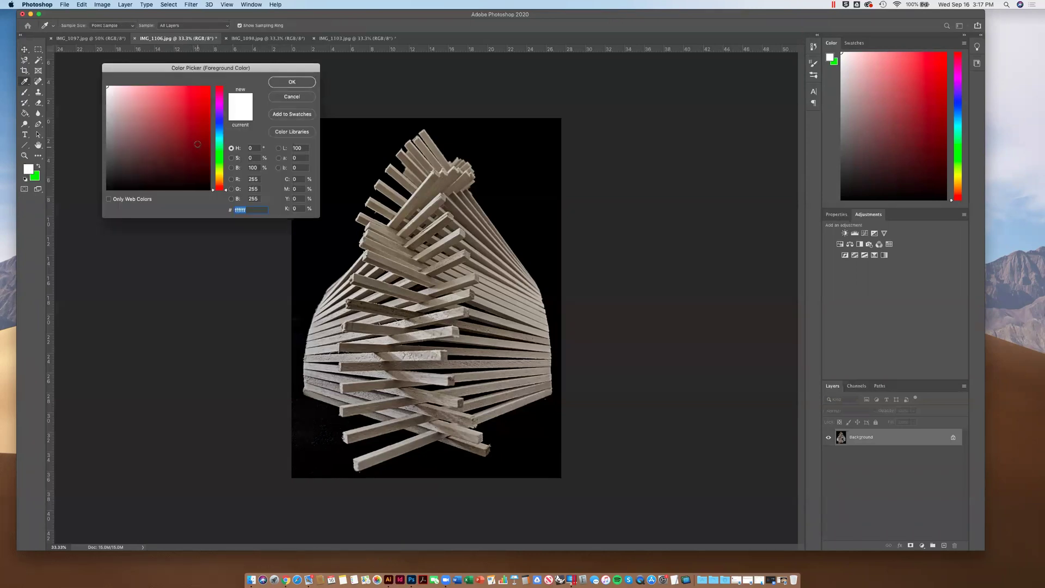
pyautogui.click(223, 183)
pyautogui.click(177, 101)
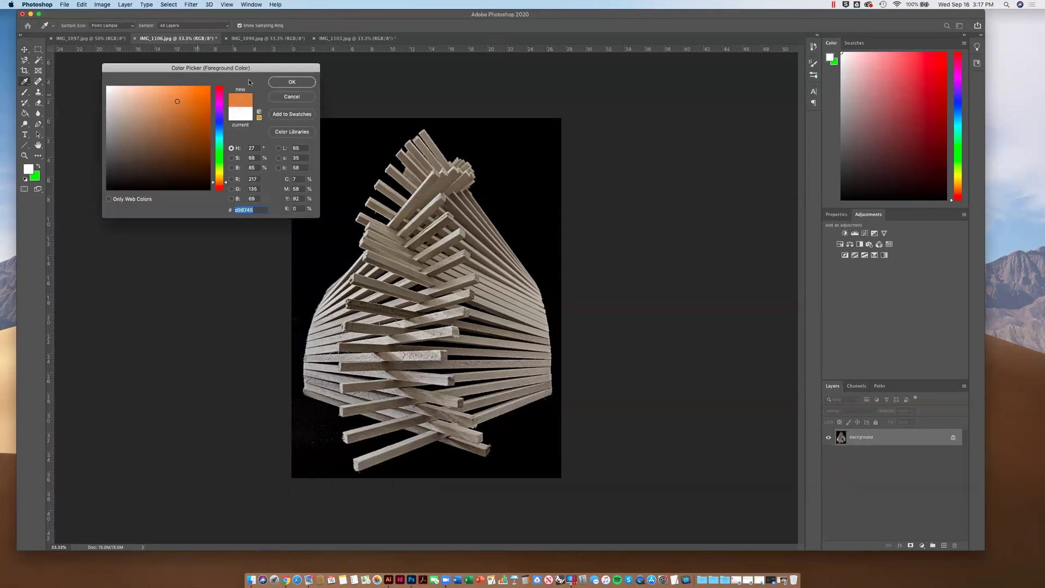
pyautogui.click(292, 82)
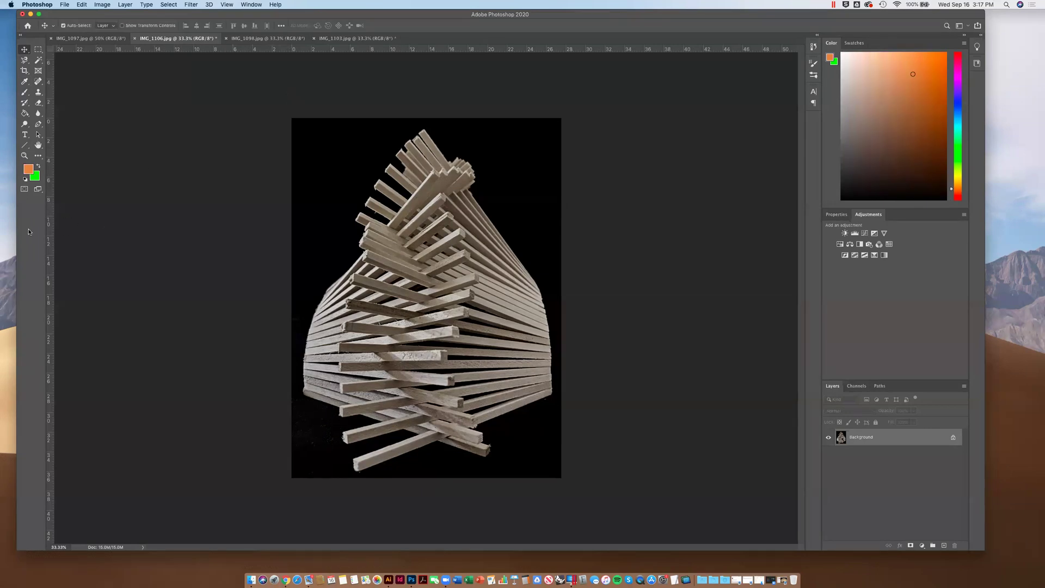
# - Reset the foreground and background colors to the defaults and swap them, making the foreground white and the background black
pyautogui.click(27, 169)
pyautogui.moveTo(124, 181); pyautogui.dragTo(107, 188)
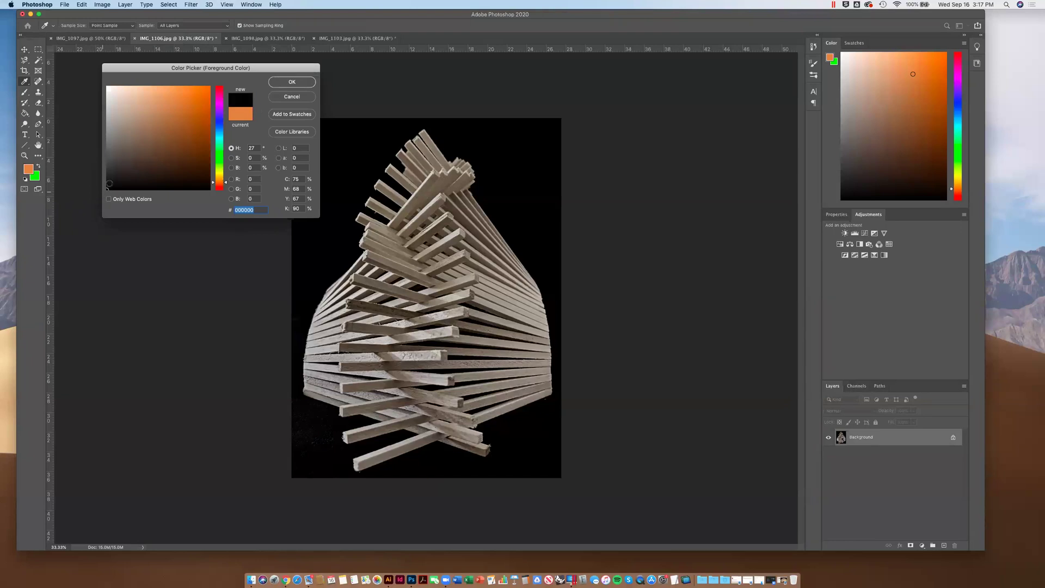
pyautogui.click(292, 97)
pyautogui.click(25, 179)
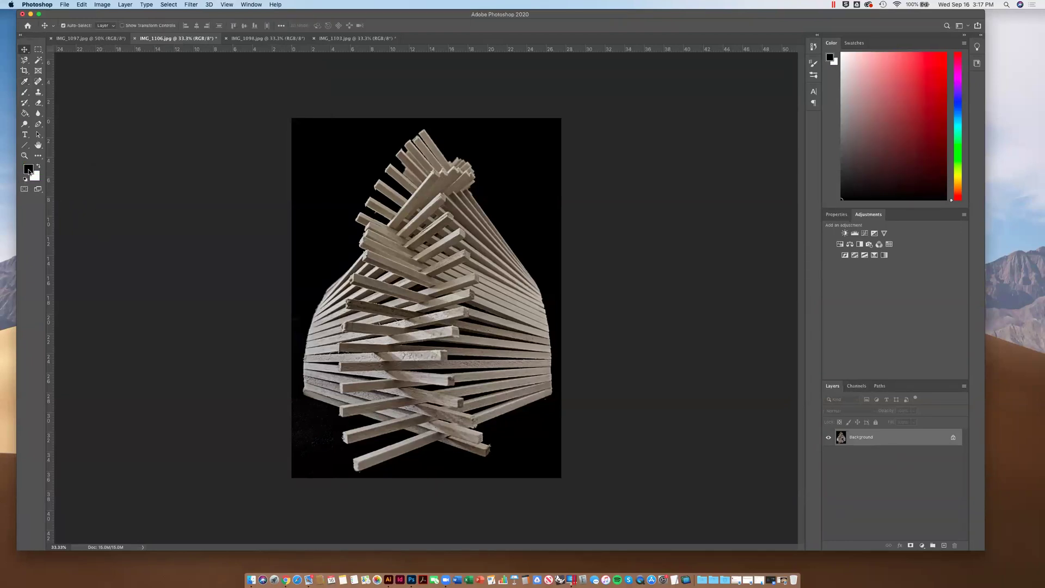
pyautogui.press('x')
# - Enlarge the canvas of IMG_1106.jpg to 35 by 40 inches, extending it with the black background color
pyautogui.click(101, 4)
pyautogui.click(117, 75)
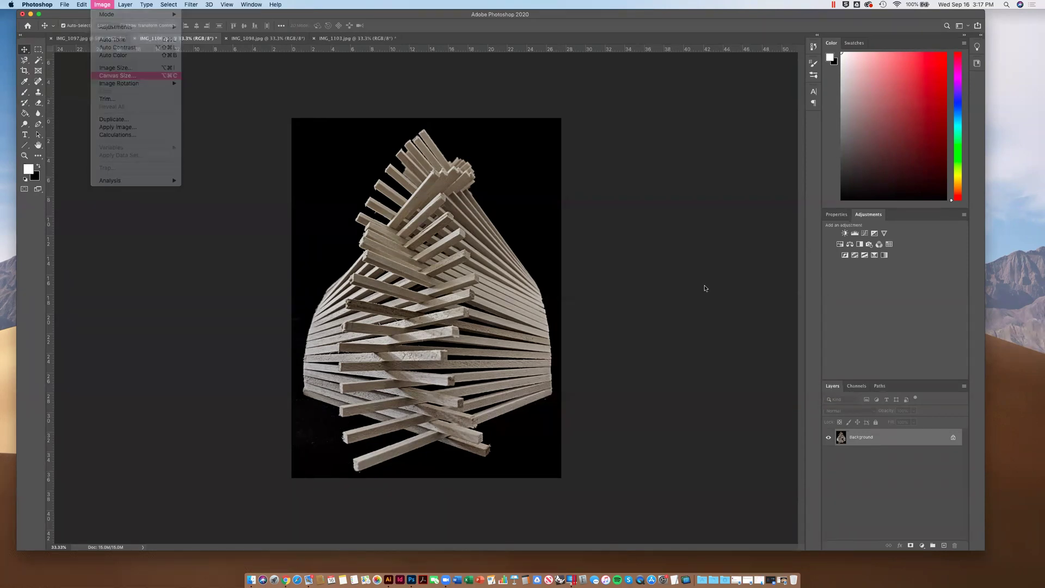
pyautogui.moveTo(421, 38); pyautogui.dragTo(227, 71)
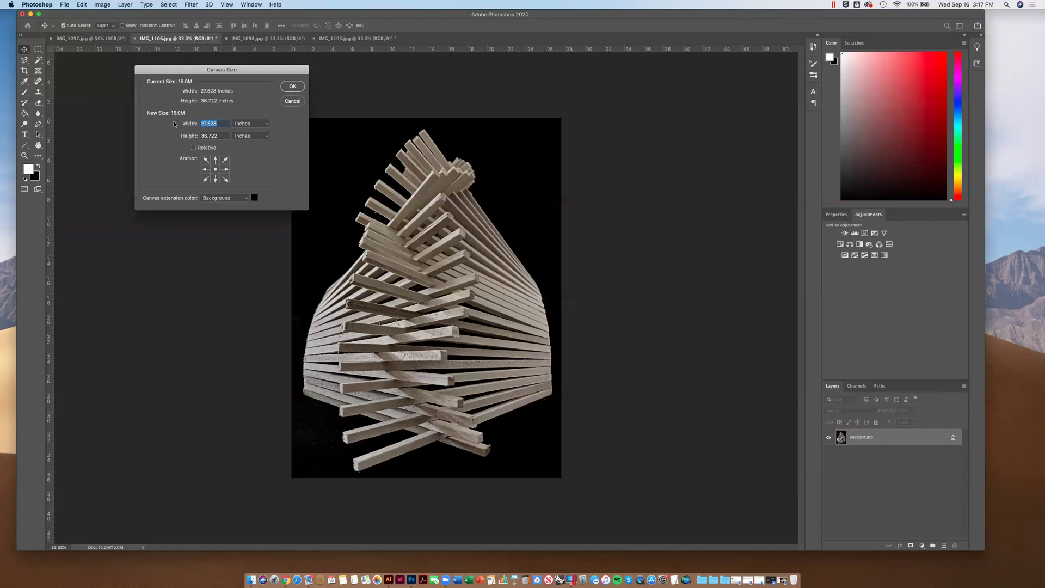
pyautogui.write('35')
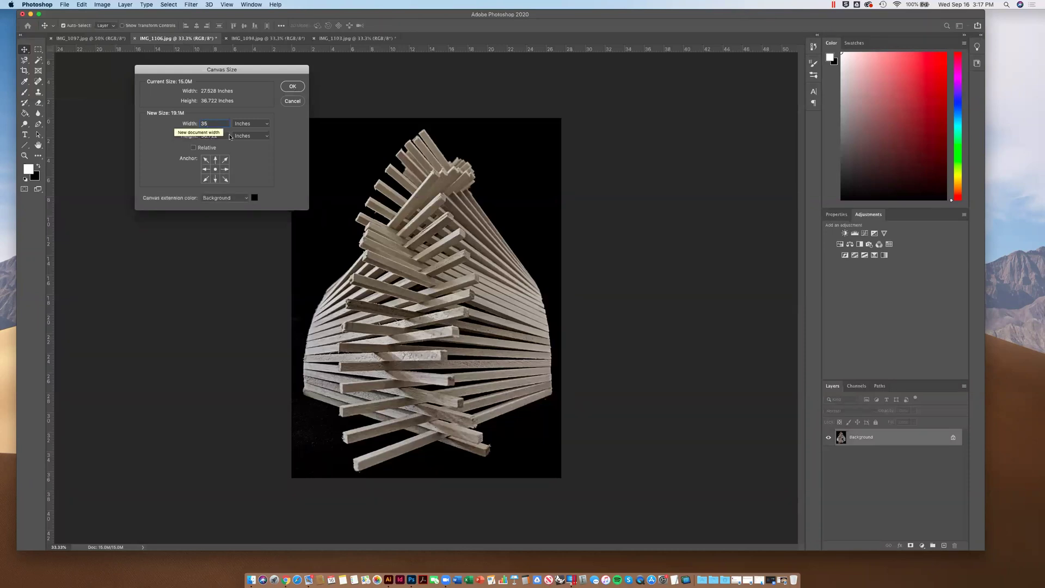
pyautogui.doubleClick(225, 135)
pyautogui.write('40')
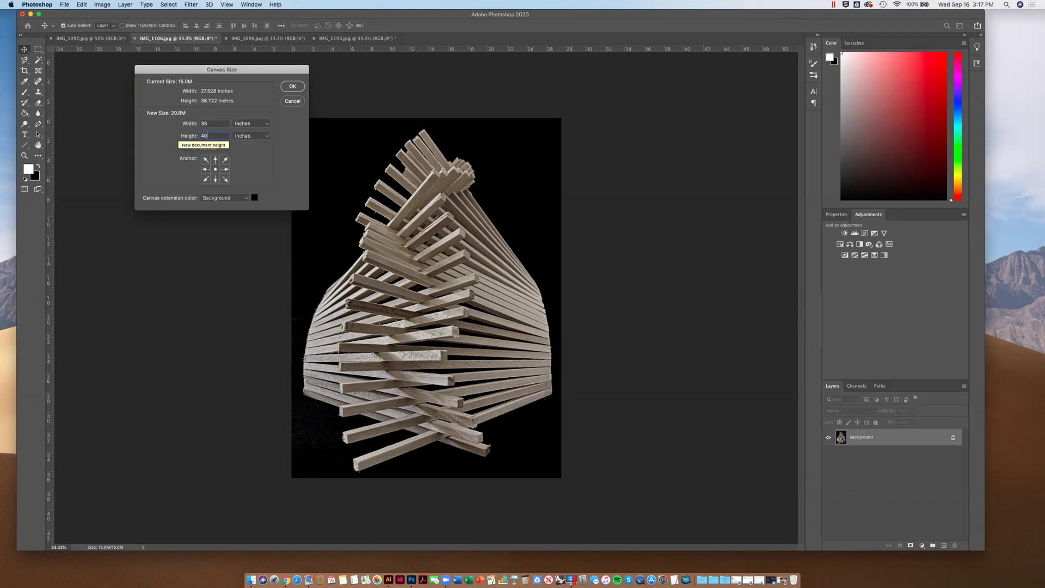
pyautogui.press('Return')
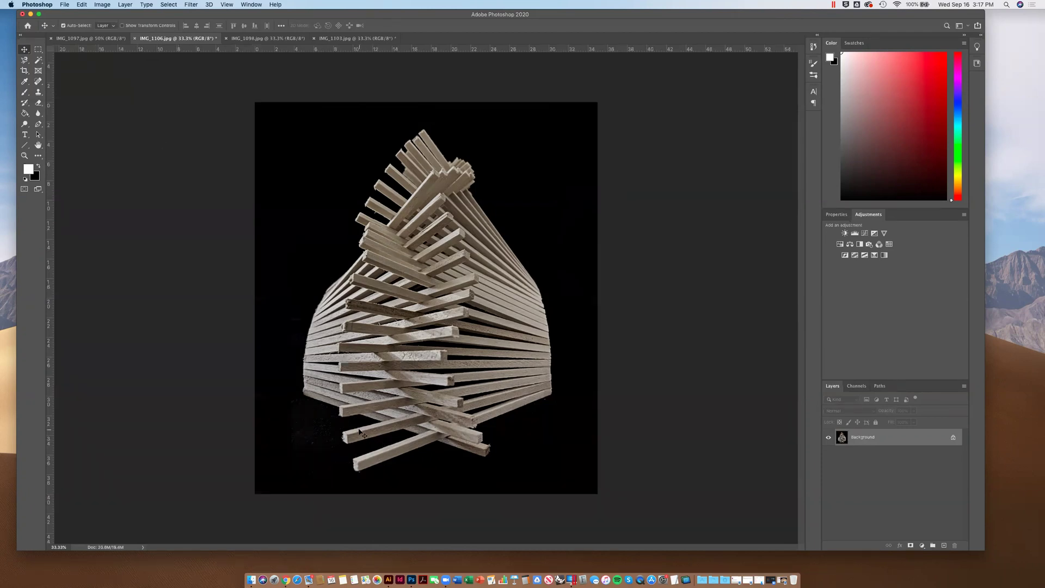
# - Choose a soft round Brush, undo the test stroke beside the model's lower-left edge, and swap the foreground color to black
pyautogui.press('super+equal')
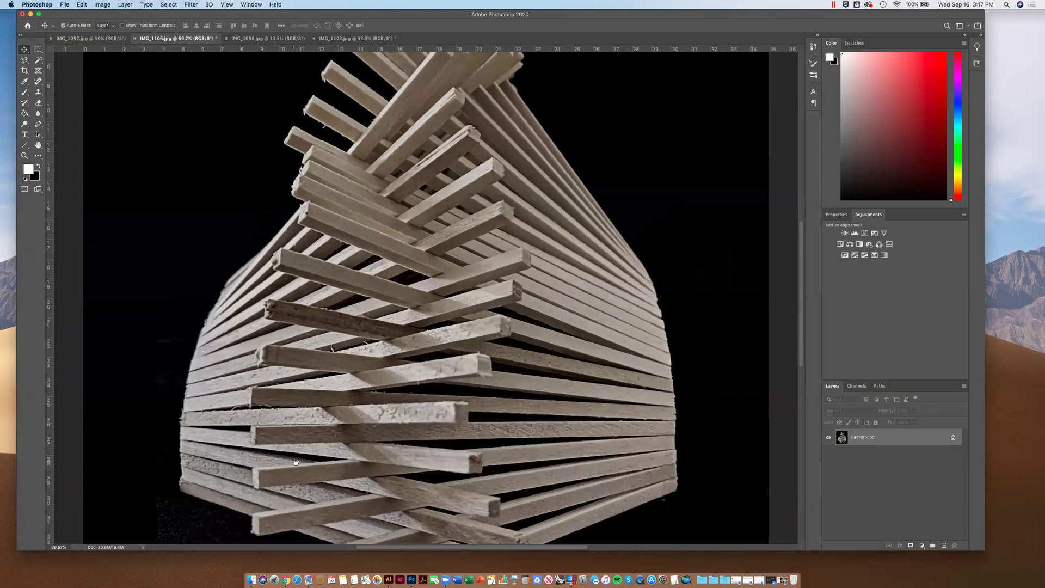
pyautogui.press('super+equal')
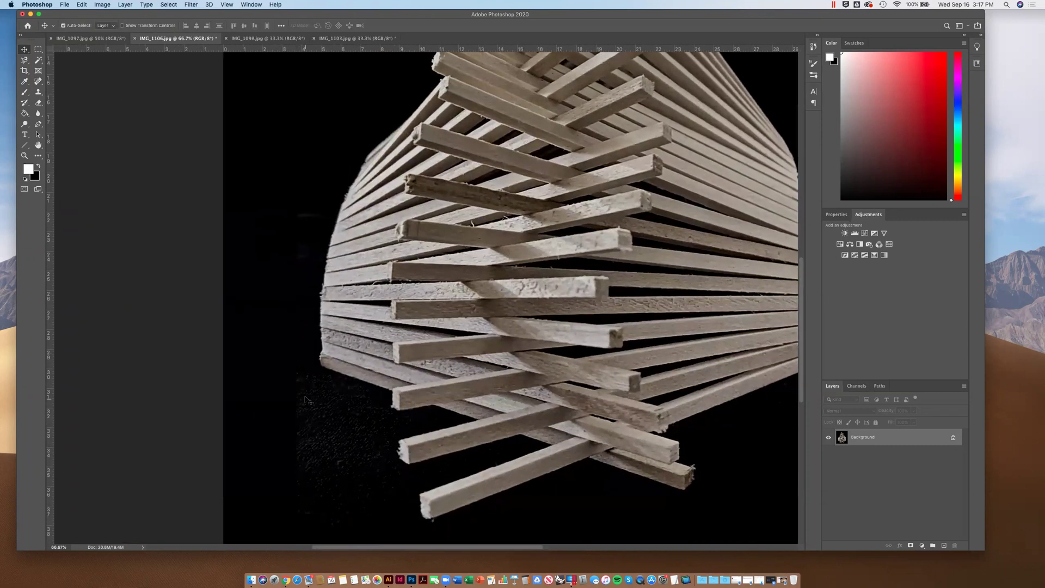
pyautogui.moveTo(321, 433); pyautogui.dragTo(307, 354)
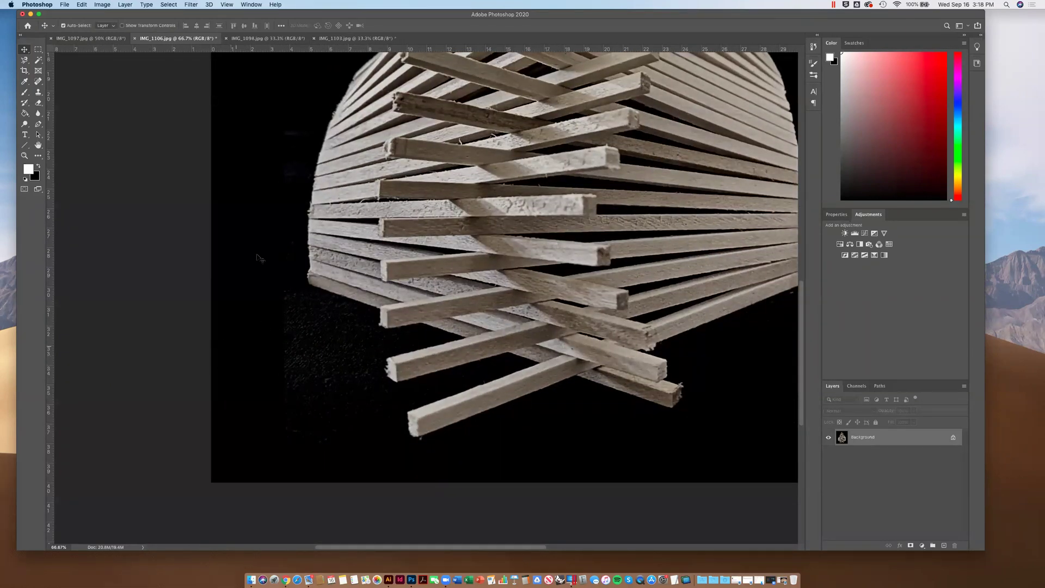
pyautogui.click(25, 94)
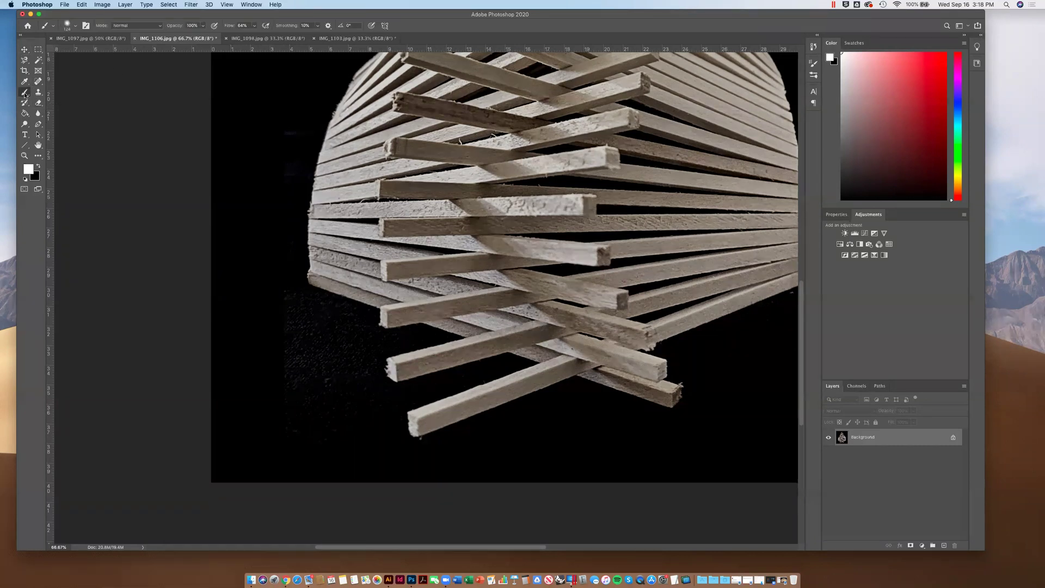
pyautogui.click(75, 25)
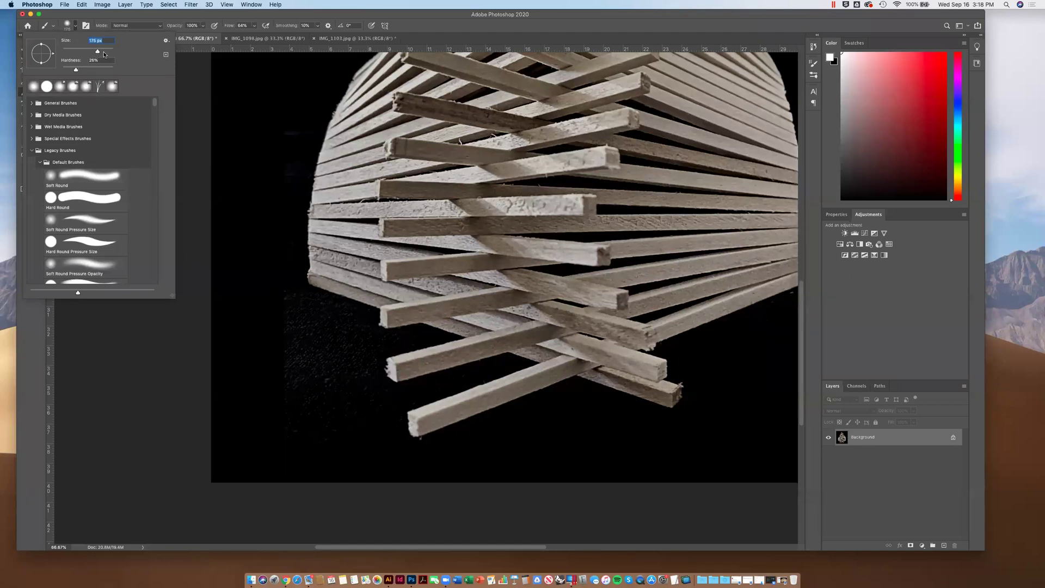
pyautogui.moveTo(278, 296)
pyautogui.mouseDown()
pyautogui.moveTo(305, 327)
pyautogui.moveTo(305, 370)
pyautogui.moveTo(294, 376)
pyautogui.mouseUp()
pyautogui.press('super+z')
pyautogui.click(38, 166)
pyautogui.press('super+z')
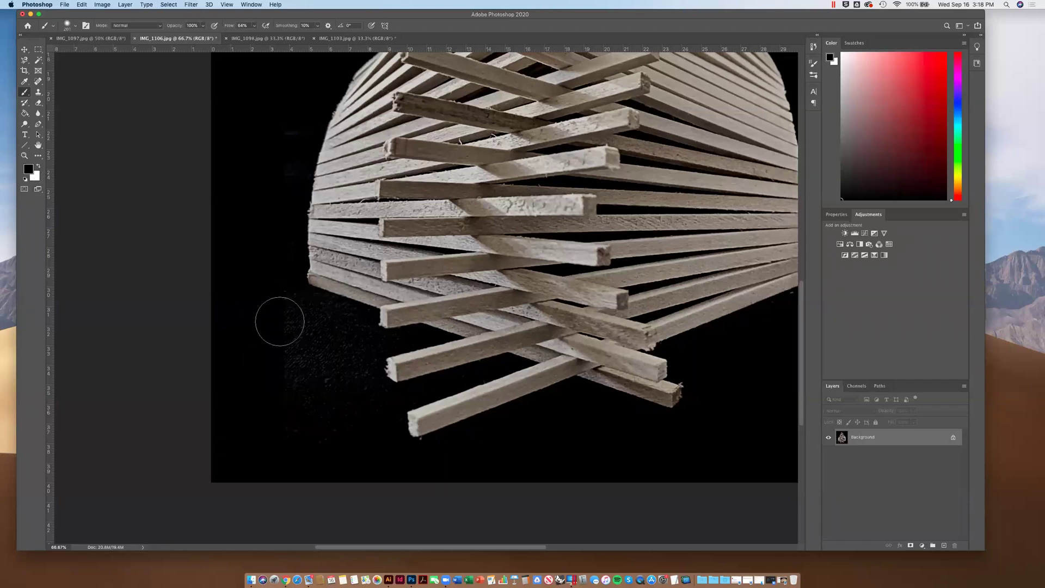
# - Paint black over the leftover fabric texture beside the model's lower-left edge and beneath the model
pyautogui.click(39, 168)
pyautogui.click(39, 167)
pyautogui.moveTo(324, 369)
pyautogui.mouseDown()
pyautogui.moveTo(321, 344)
pyautogui.moveTo(306, 416)
pyautogui.moveTo(348, 407)
pyautogui.moveTo(353, 389)
pyautogui.moveTo(334, 344)
pyautogui.moveTo(306, 326)
pyautogui.moveTo(324, 324)
pyautogui.moveTo(342, 341)
pyautogui.moveTo(267, 308)
pyautogui.moveTo(308, 364)
pyautogui.mouseUp()
pyautogui.moveTo(670, 458); pyautogui.dragTo(386, 436)
# - Paint black over the leftover fabric texture at the model's lower-left edge and check the black backdrop along its right side and top
pyautogui.scroll(10, 586, 392)
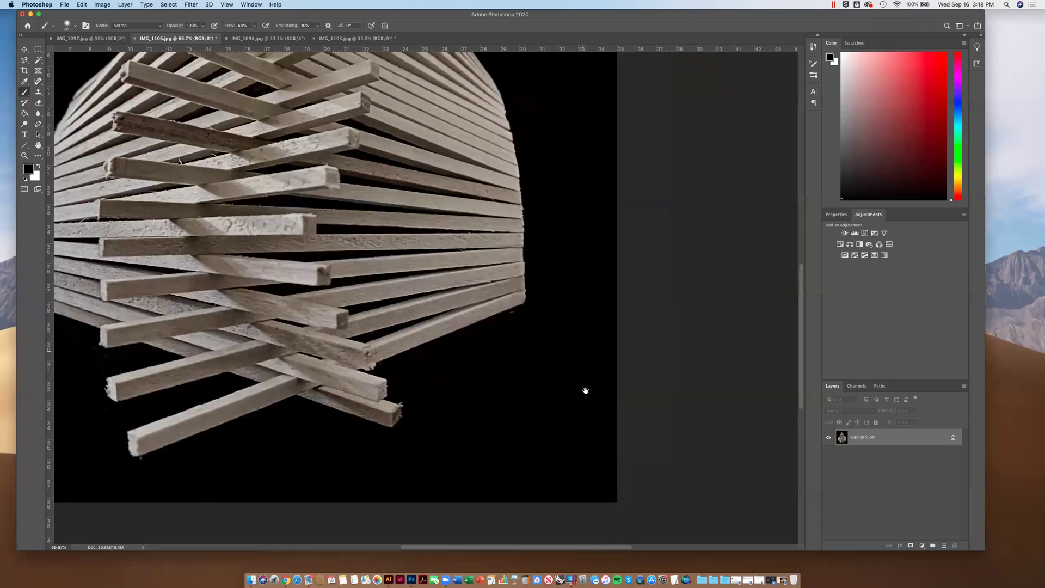
pyautogui.scroll(-5, 550, 359)
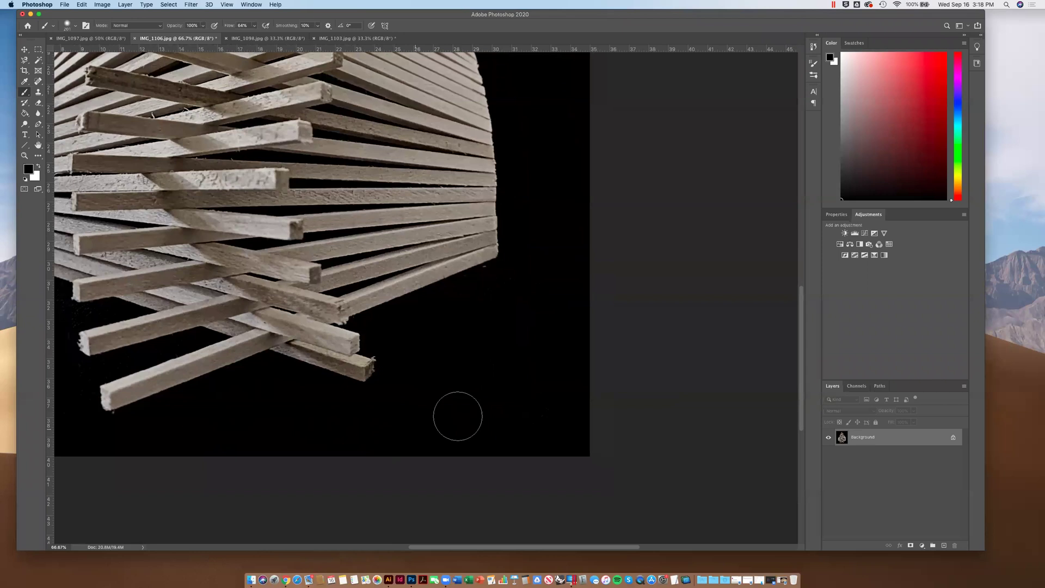
pyautogui.moveTo(539, 359); pyautogui.dragTo(532, 423)
pyautogui.scroll(5, 560, 240)
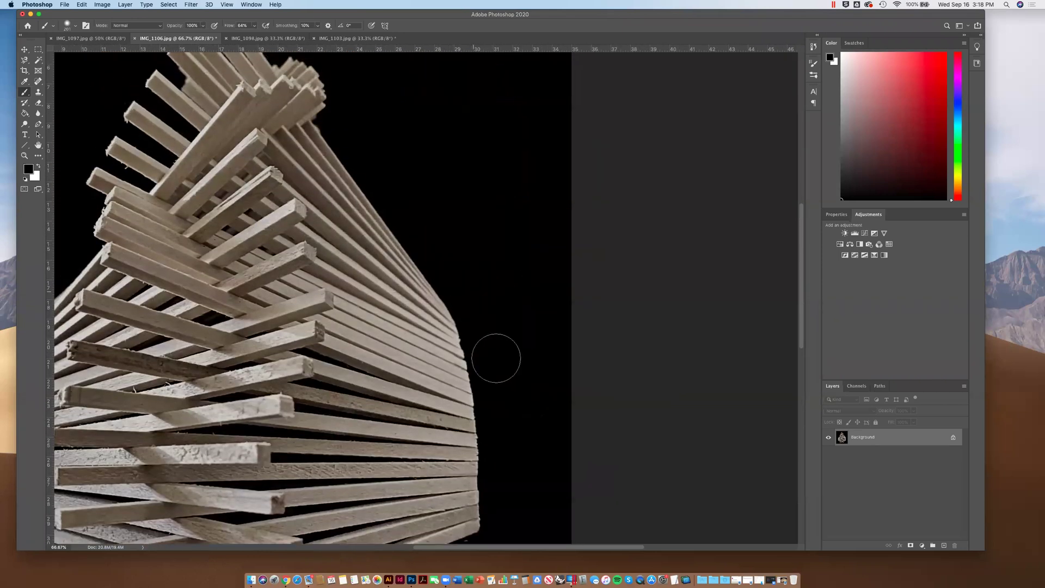
pyautogui.scroll(6, 520, 308)
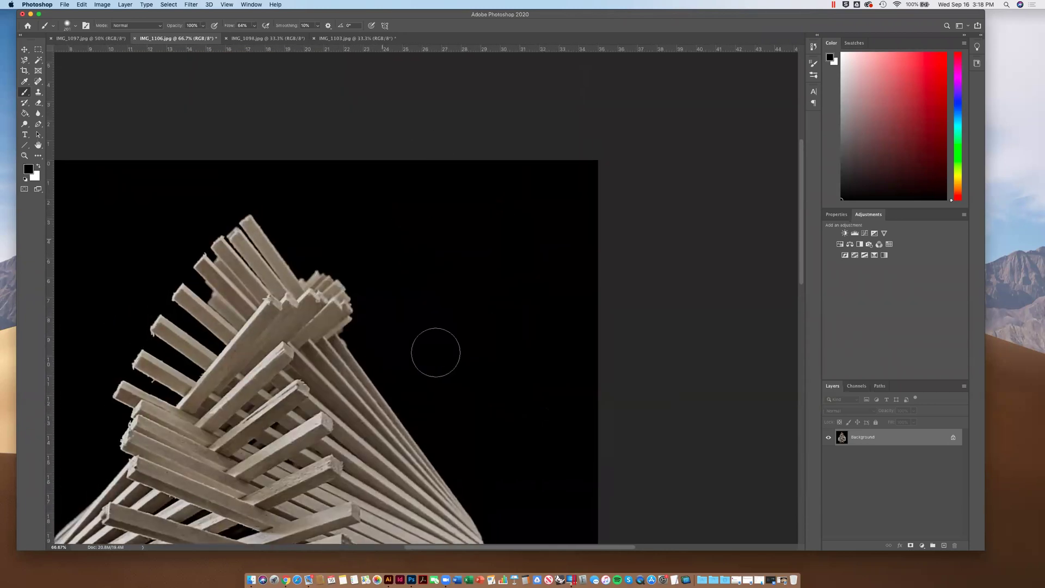
pyautogui.moveTo(355, 176); pyautogui.dragTo(567, 184)
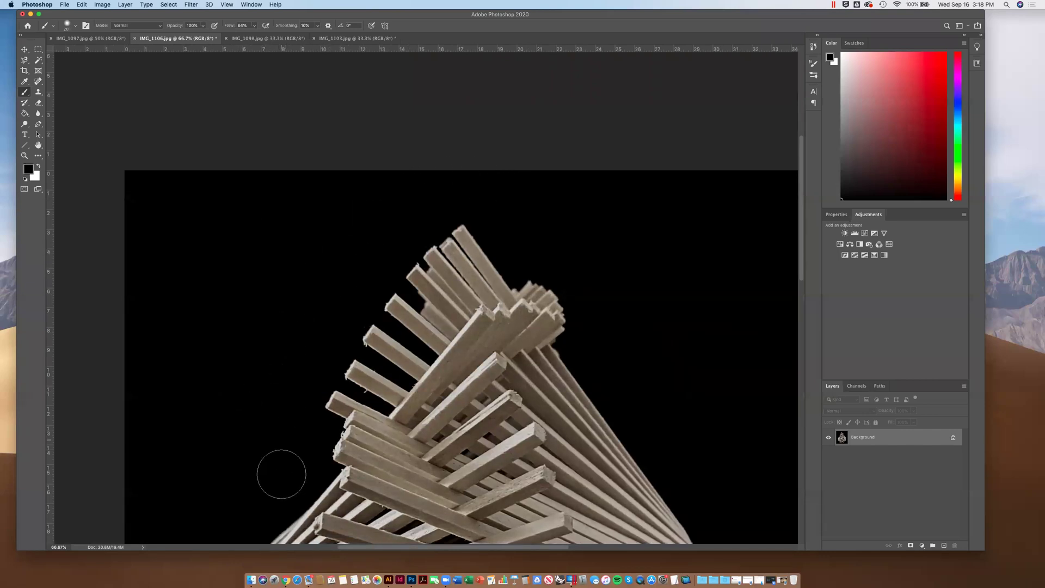
pyautogui.press('v')
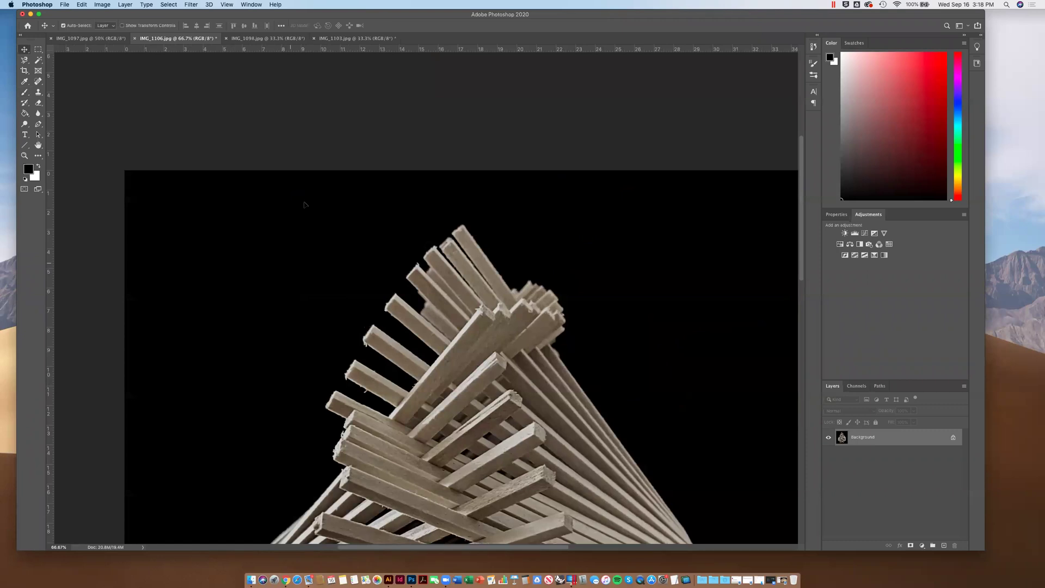
pyautogui.click(294, 172)
pyautogui.click(498, 207)
# - Paint black over the faint marks beside the model's left edge with the Brush and check the backdrop beneath the model
pyautogui.scroll(-5, 186, 236)
pyautogui.hscroll(-2, 187, 235)
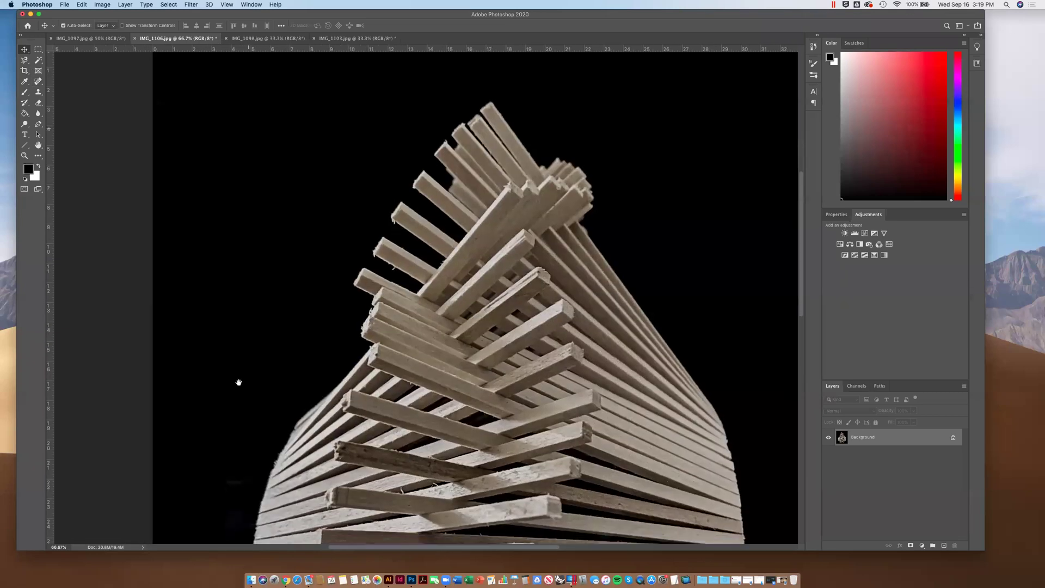
pyautogui.hscroll(-1, 279, 307)
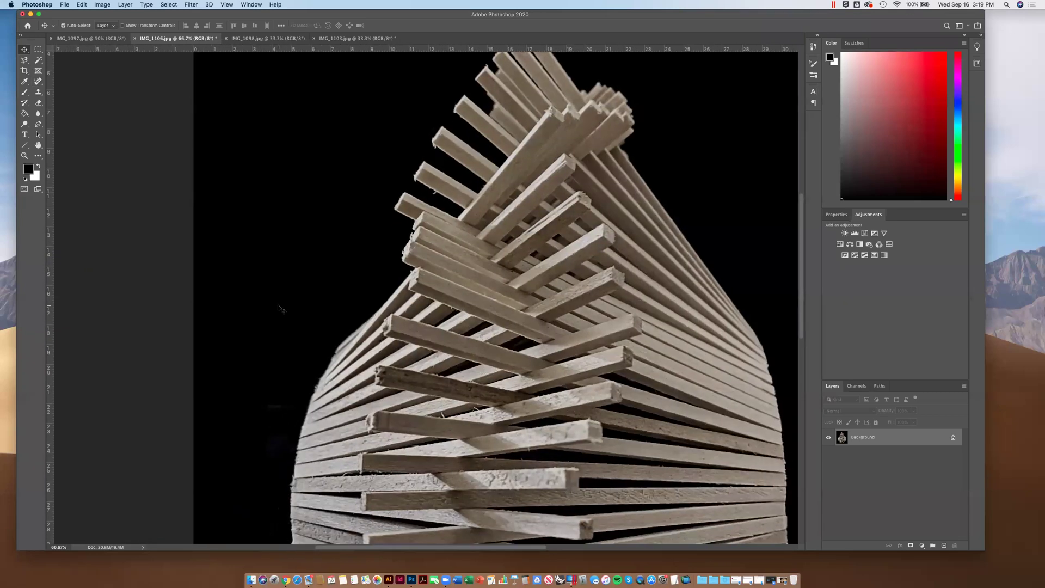
pyautogui.click(26, 94)
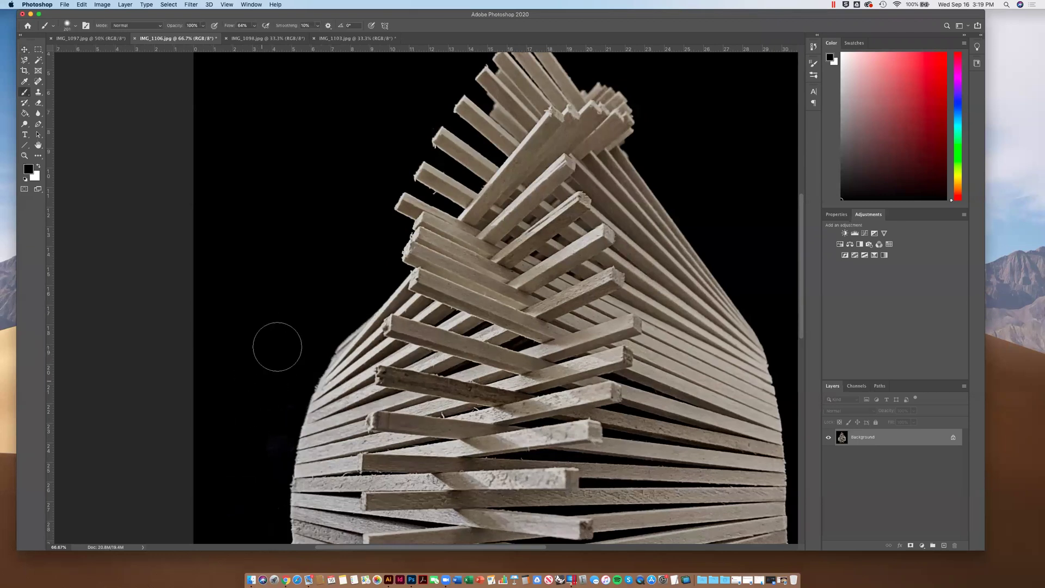
pyautogui.scroll(-8, 265, 266)
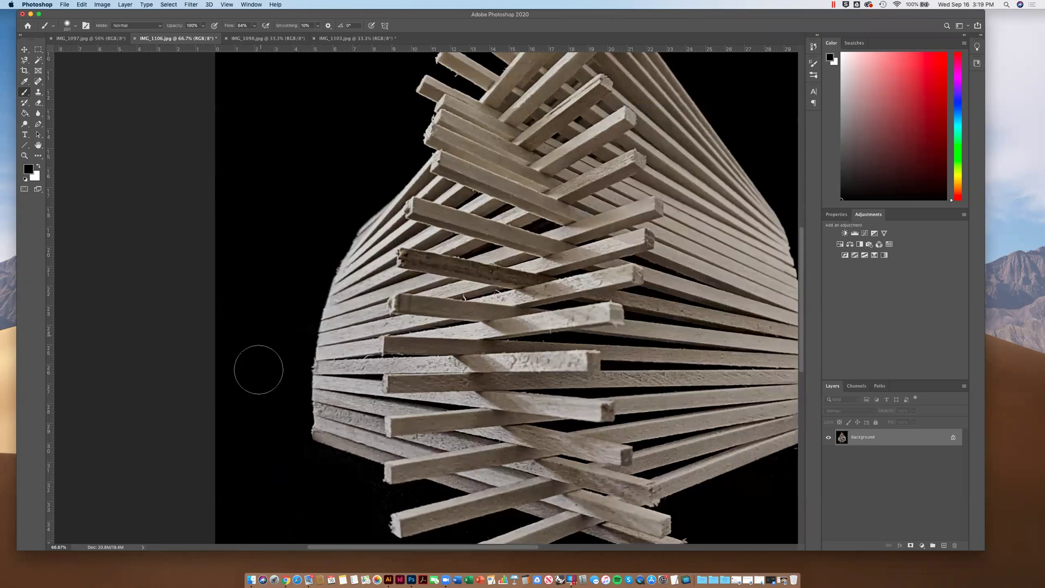
pyautogui.scroll(-10, 237, 246)
pyautogui.hscroll(2, 237, 246)
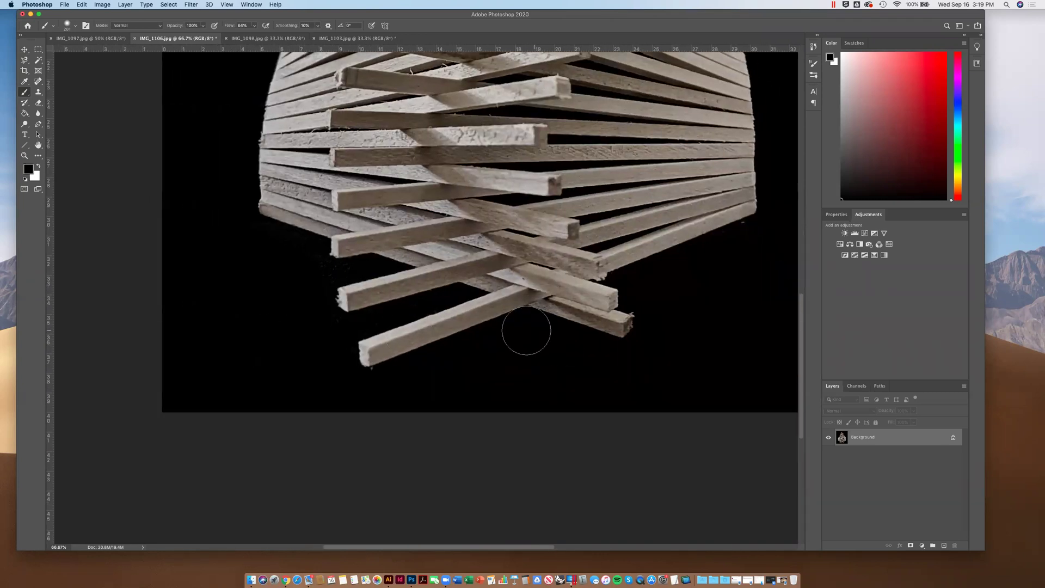
pyautogui.hscroll(4, 449, 390)
pyautogui.scroll(2, 449, 391)
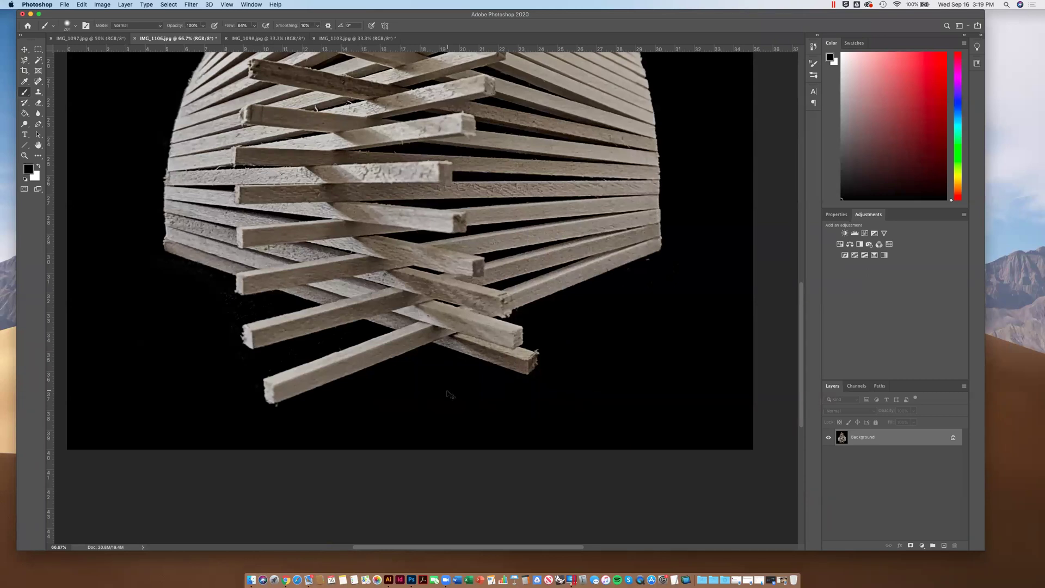
# - Crop a narrow strip off both the left and right sides of the IMG_1106.jpg image
pyautogui.press('super+minus')
pyautogui.press('super+minus')
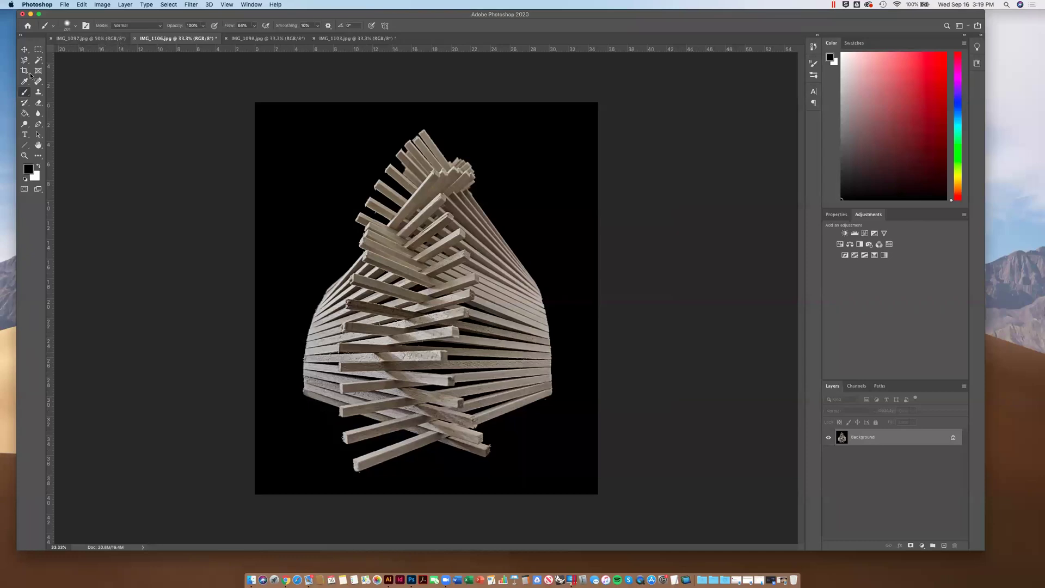
pyautogui.press('c')
pyautogui.moveTo(256, 299); pyautogui.dragTo(260, 298)
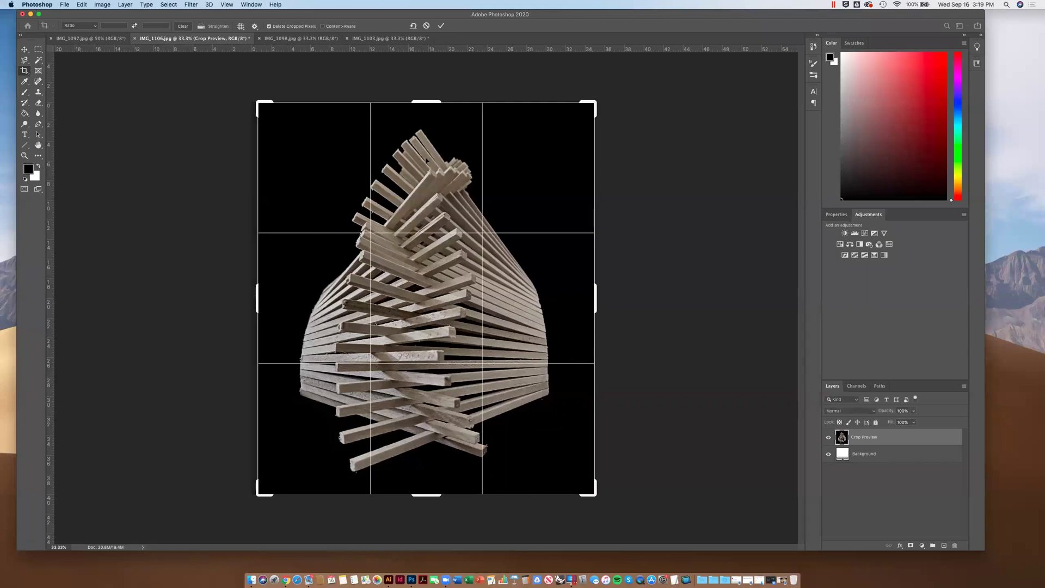
pyautogui.press('Return')
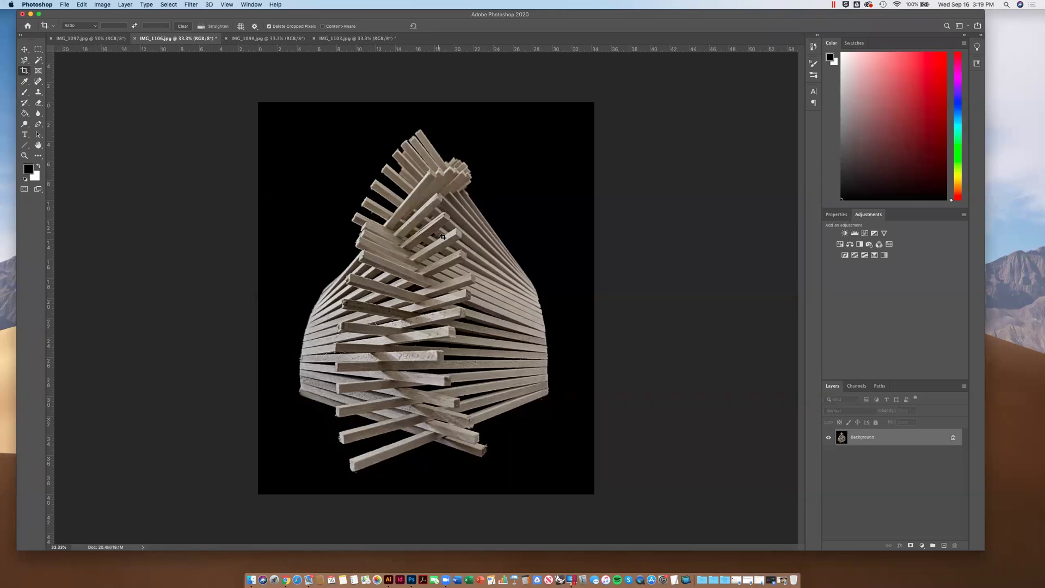
# - Compare IMG_1106.jpg with the other open photos of the model, ending on IMG_1097.jpg
pyautogui.click(303, 41)
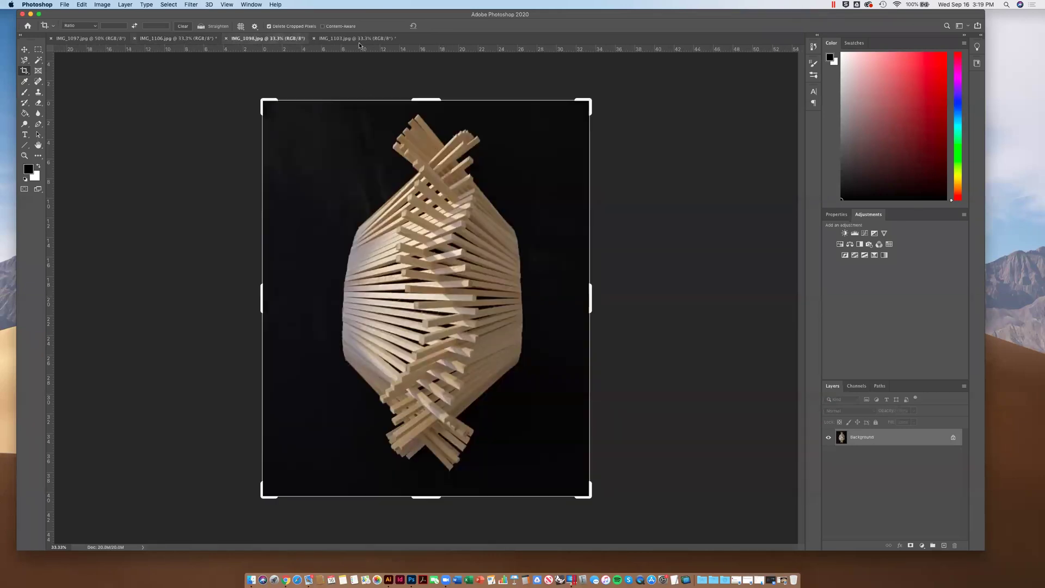
pyautogui.click(358, 40)
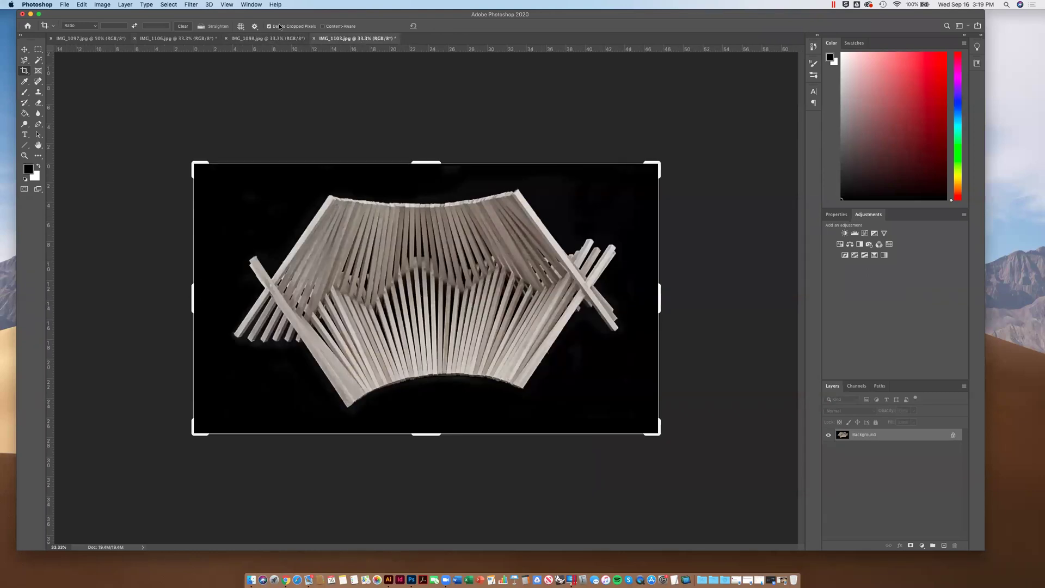
pyautogui.click(263, 39)
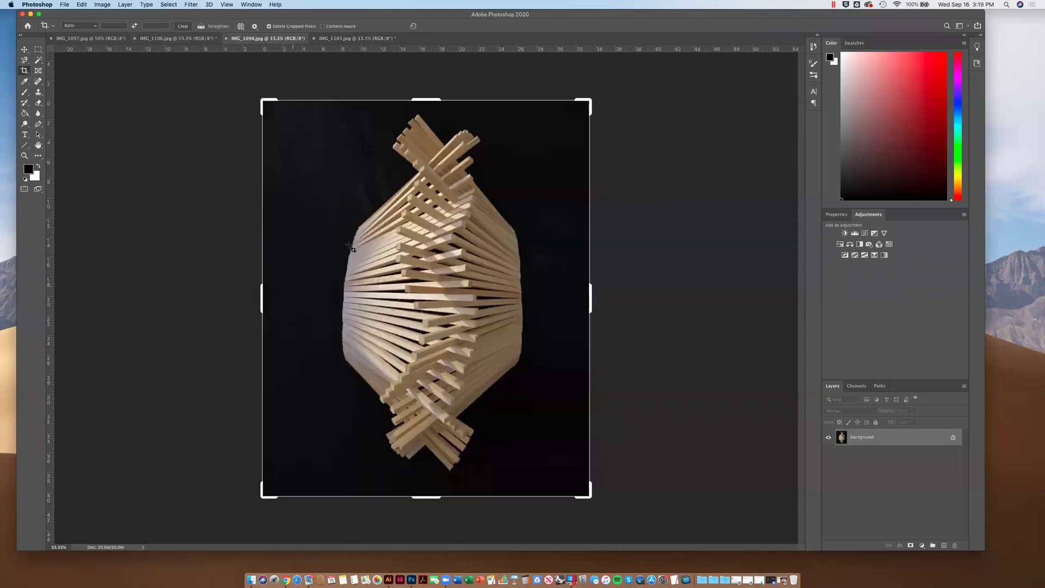
pyautogui.click(184, 40)
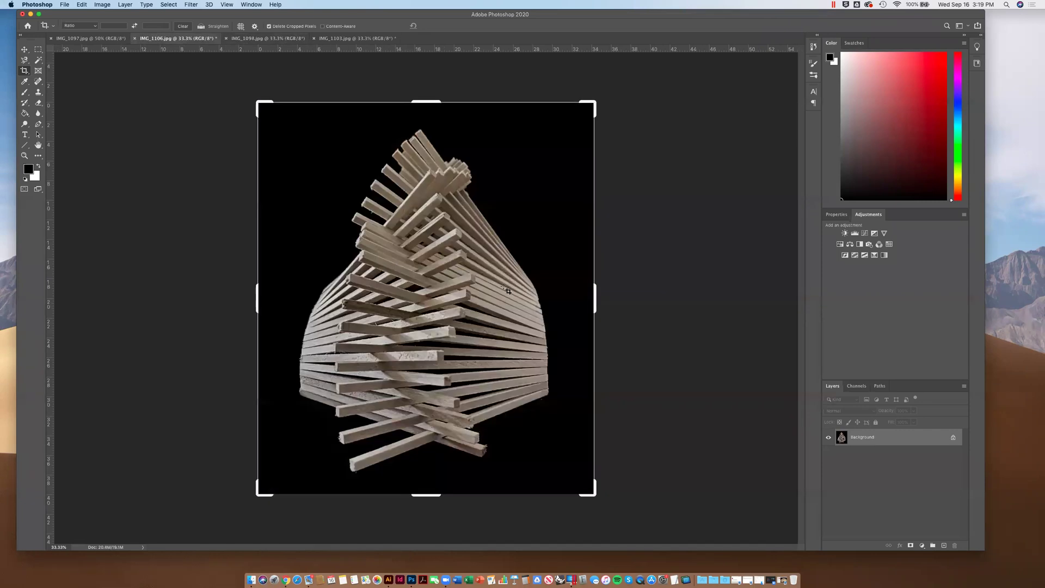
pyautogui.hotkey('ctrl', 'Tab')
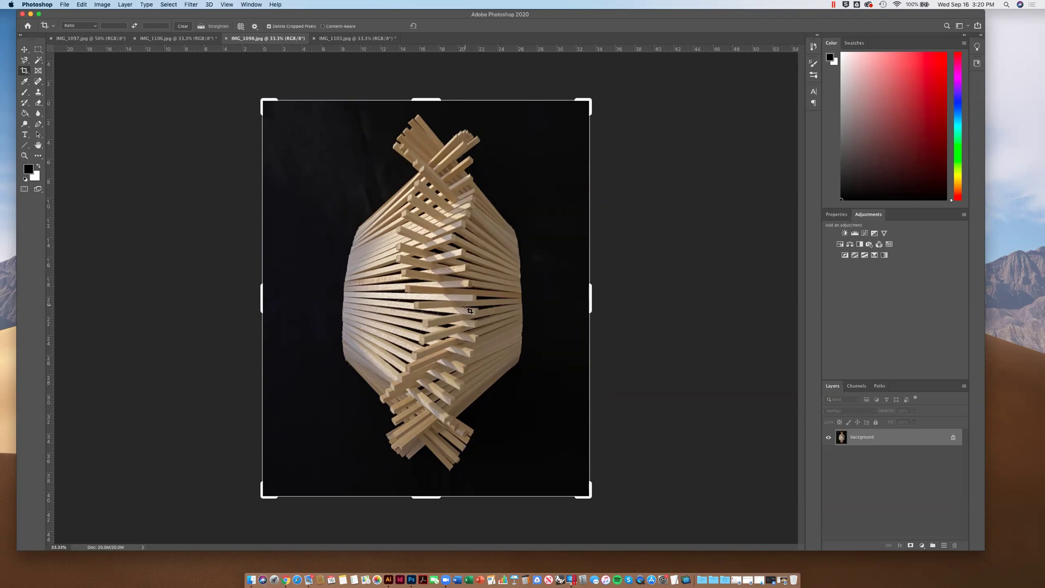
pyautogui.hotkey('ctrl', 'Tab')
pyautogui.hotkey('ctrl', 'Tab')
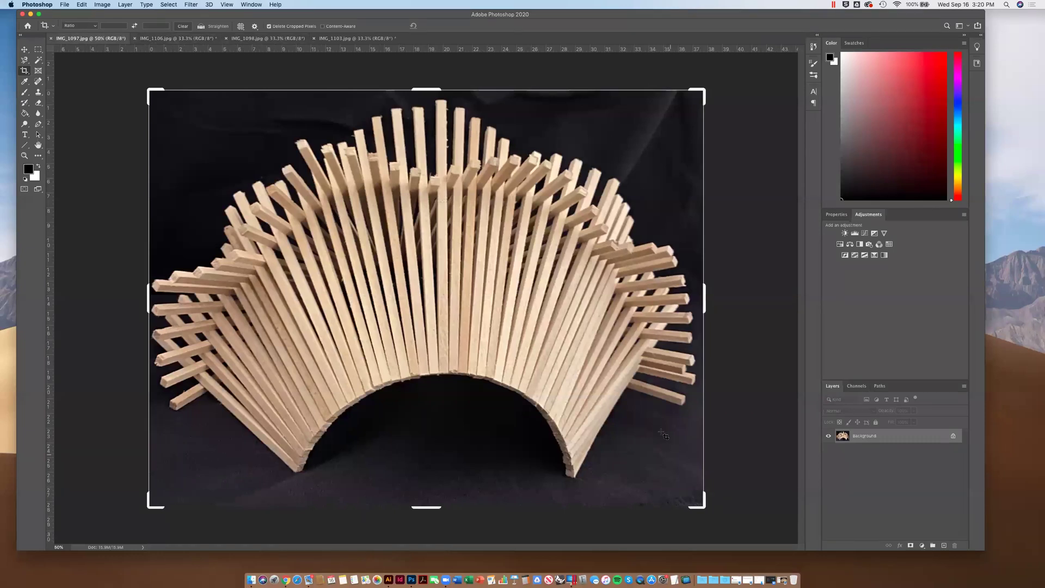
# - Start an Exposure adjustment on IMG_1097.jpg and lower the exposure to -0.33
pyautogui.press('v')
pyautogui.click(103, 4)
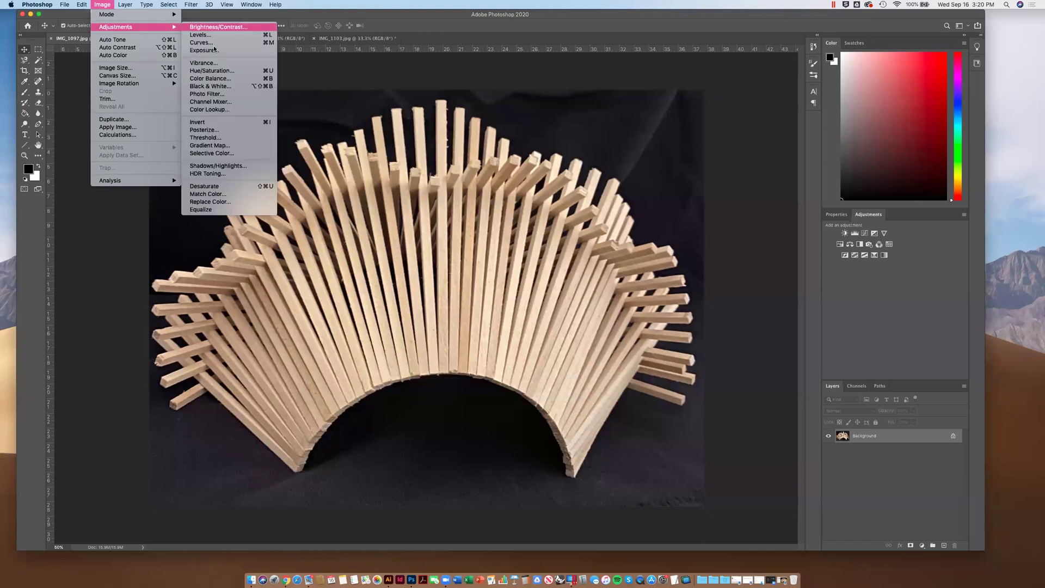
pyautogui.click(419, 121)
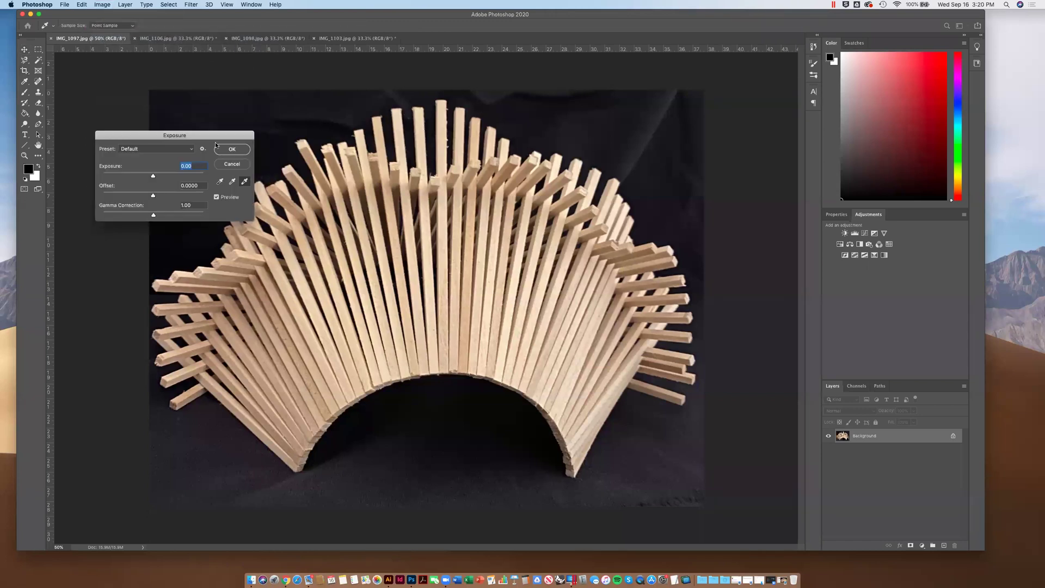
pyautogui.moveTo(153, 177); pyautogui.dragTo(151, 178)
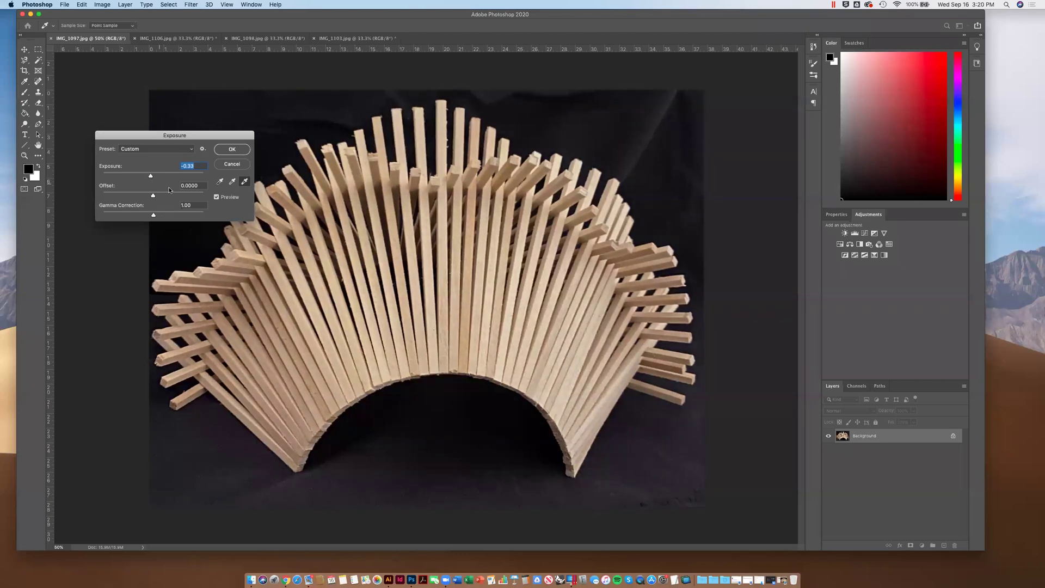
# - Set the offset to -0.0244 and the gamma correction to 1.10 to darken the fabric backdrop to near black
pyautogui.click(158, 195)
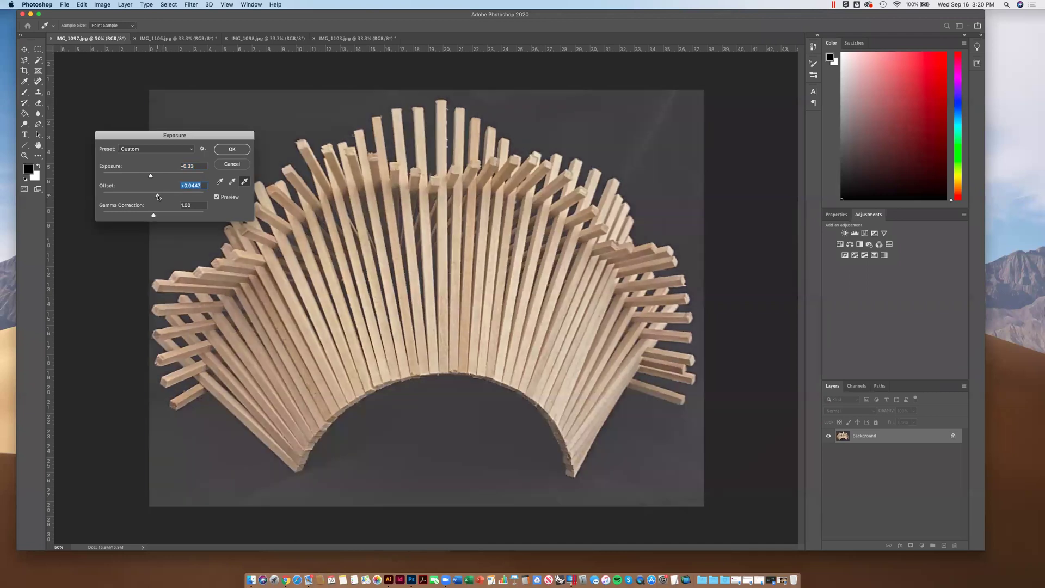
pyautogui.moveTo(157, 197); pyautogui.dragTo(152, 197)
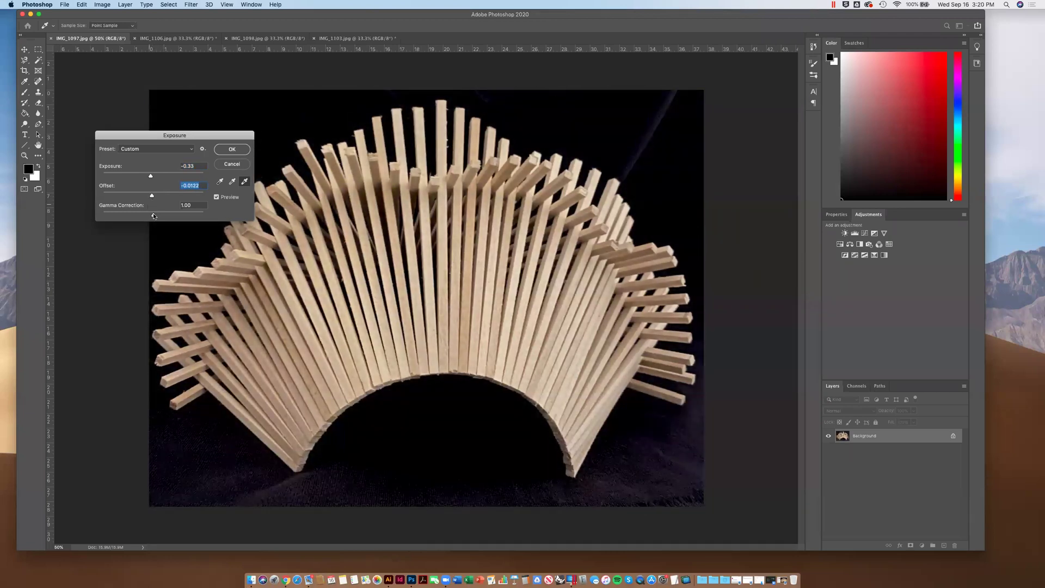
pyautogui.click(152, 216)
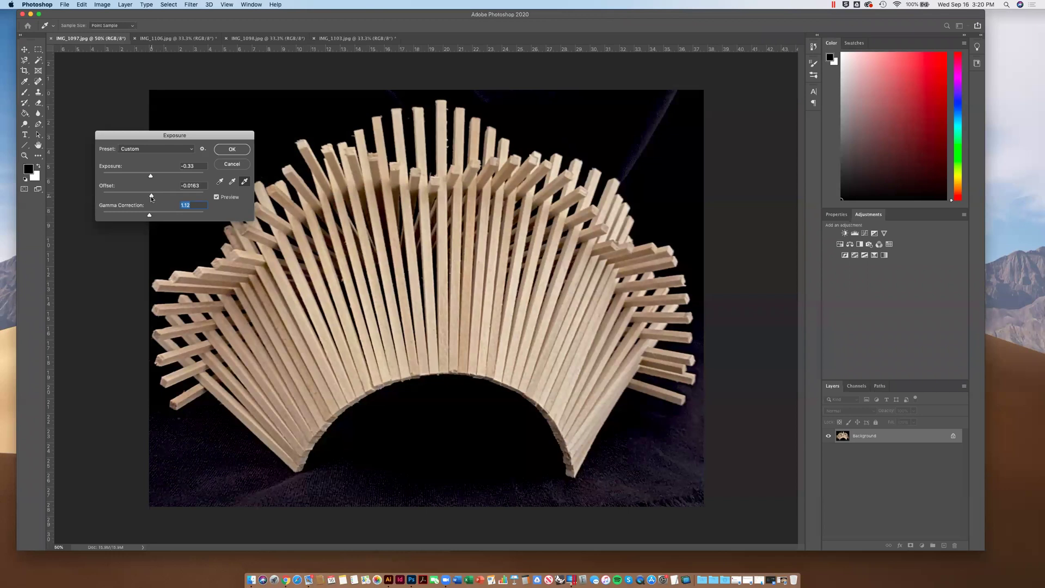
pyautogui.moveTo(152, 199); pyautogui.dragTo(153, 201)
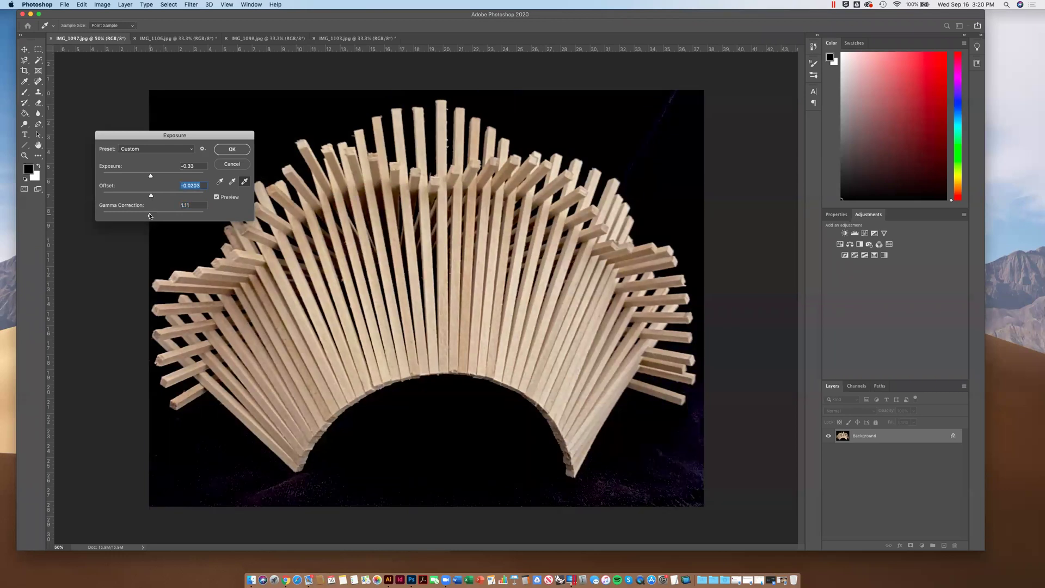
pyautogui.click(151, 216)
pyautogui.click(152, 197)
pyautogui.moveTo(152, 198); pyautogui.dragTo(150, 197)
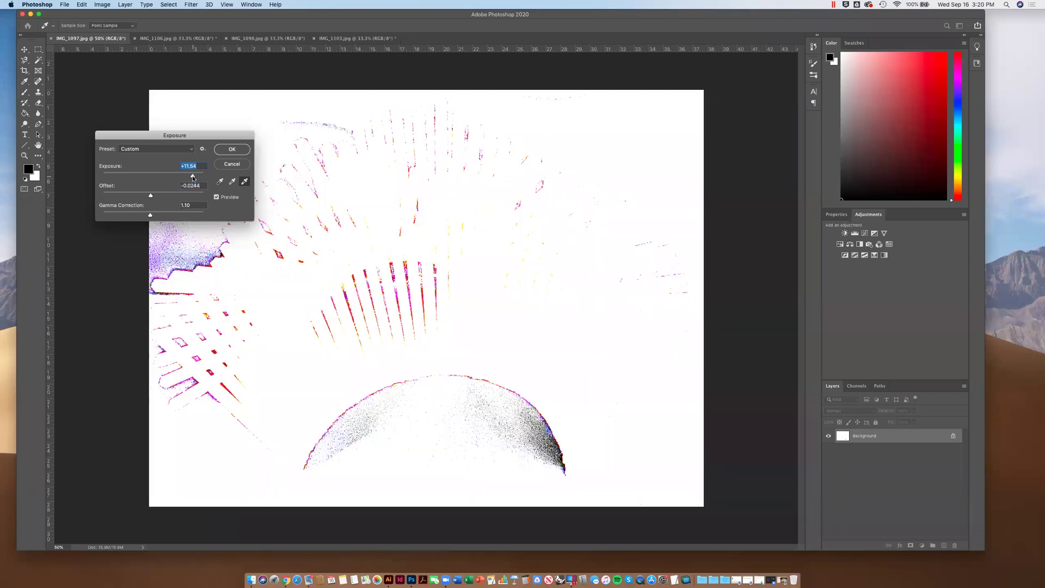
# - Try an exposure of .033, lower it to slightly below -0.22 and apply the Exposure adjustment
pyautogui.write('.033')
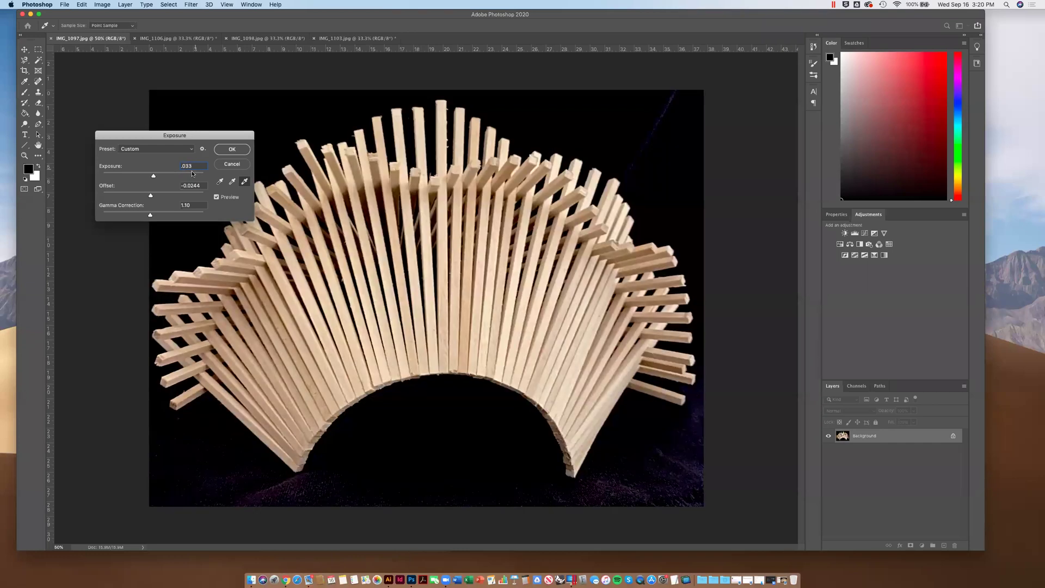
pyautogui.press('Tab')
pyautogui.moveTo(151, 197); pyautogui.dragTo(151, 177)
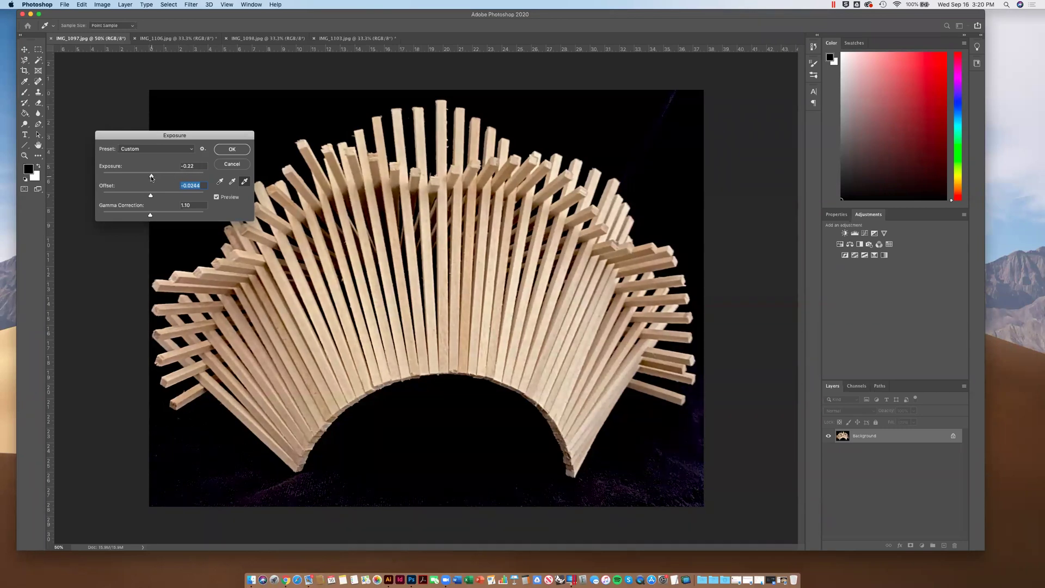
pyautogui.moveTo(151, 177); pyautogui.dragTo(148, 177)
pyautogui.click(232, 150)
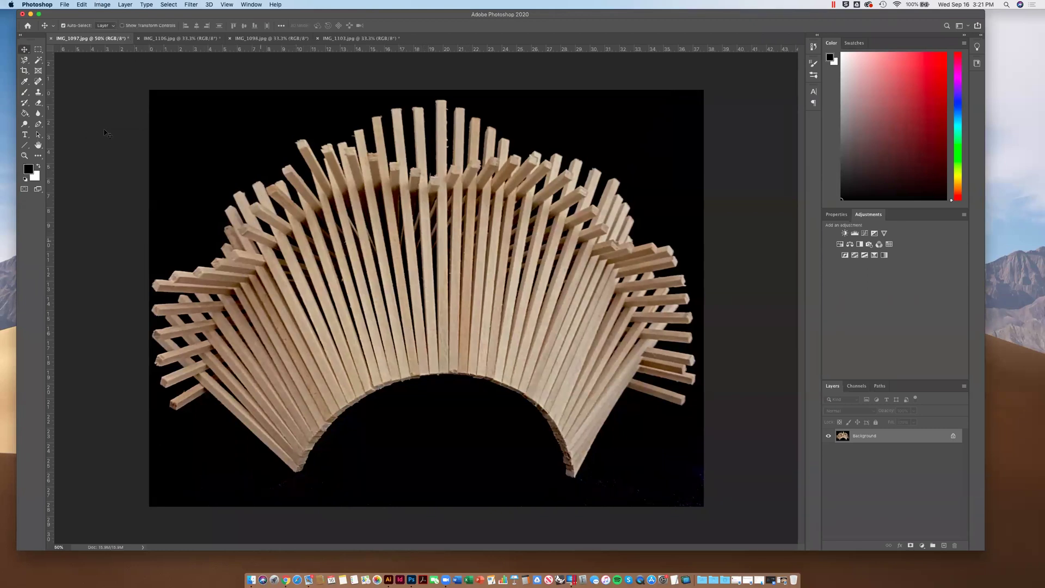
# - Try enlarging the IMG_1097.jpg canvas to 45 by 35 inches with a white extension, and undo it
pyautogui.press('super+minus')
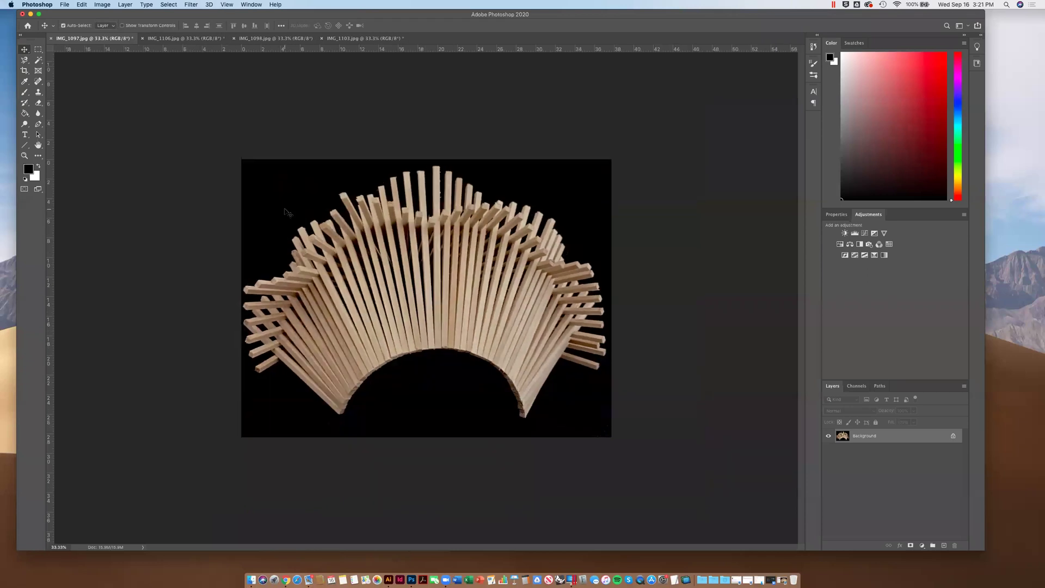
pyautogui.click(107, 5)
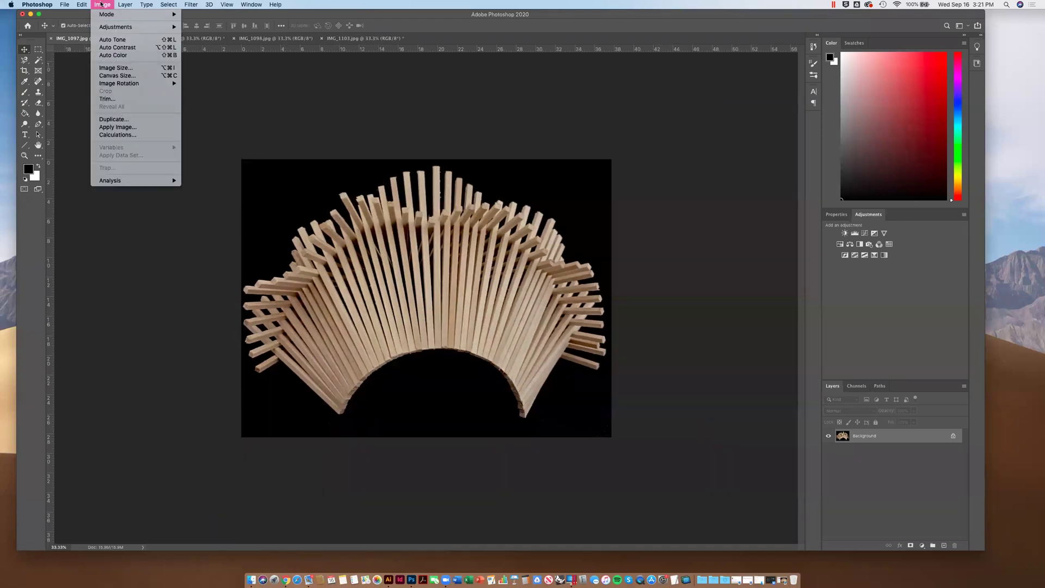
pyautogui.click(121, 76)
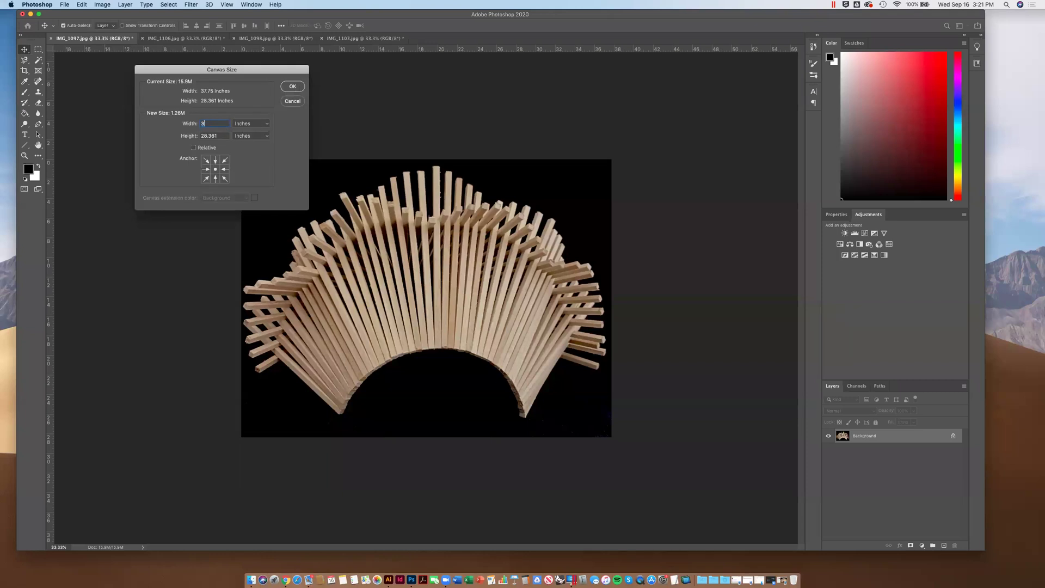
pyautogui.write('45')
pyautogui.press('Tab')
pyautogui.write('35')
pyautogui.press('Return')
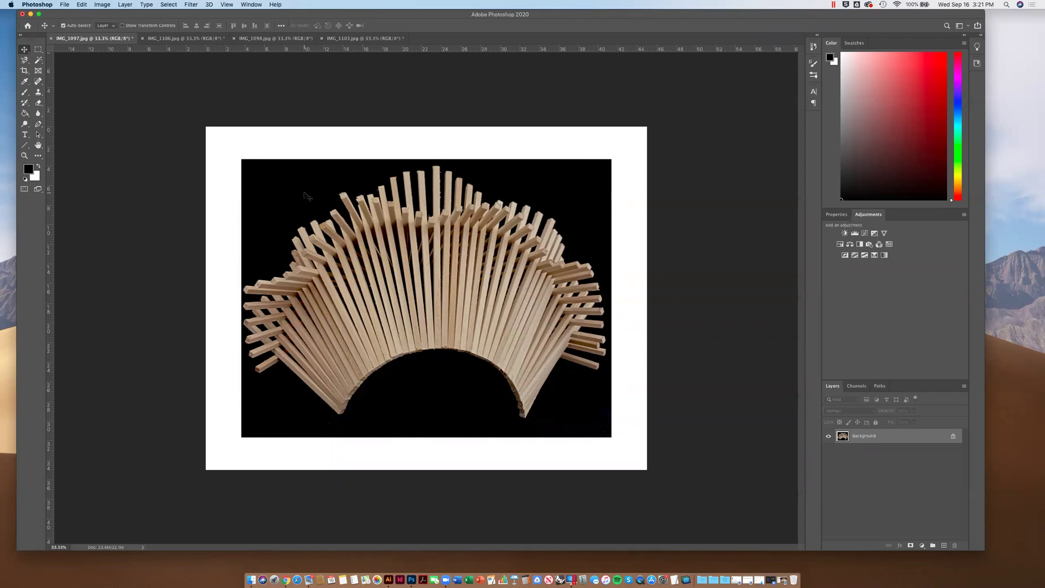
pyautogui.press('super+z')
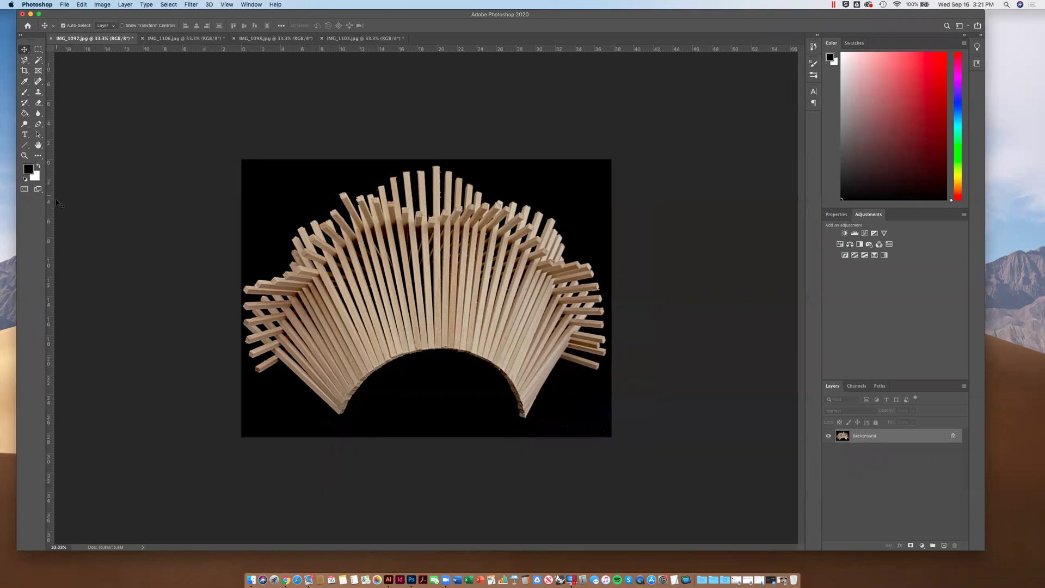
# - Make black the background colour and enlarge the IMG_1097.jpg canvas to 40 by 35 inches
pyautogui.press('x')
pyautogui.click(102, 4)
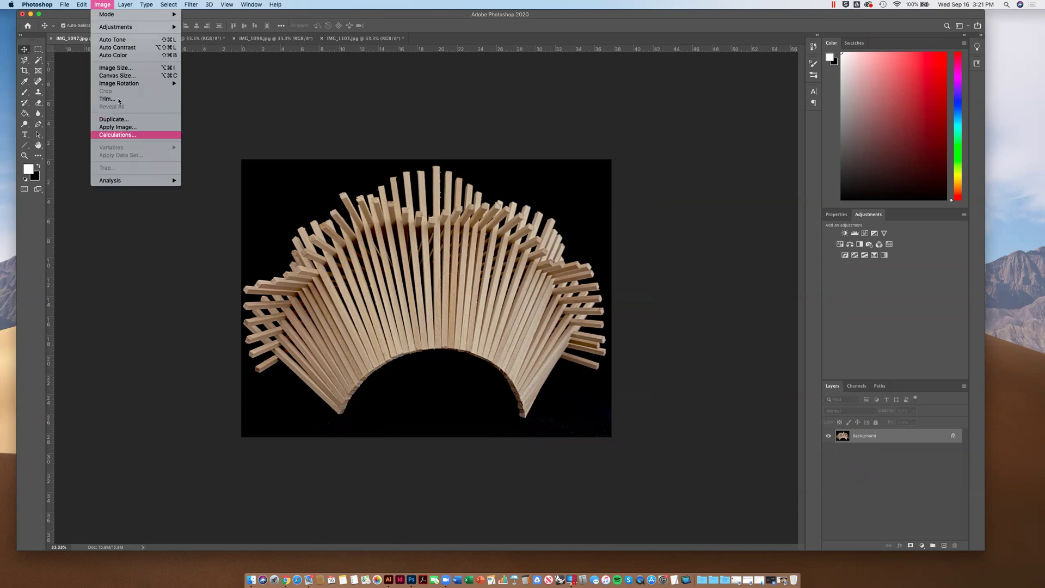
pyautogui.click(121, 76)
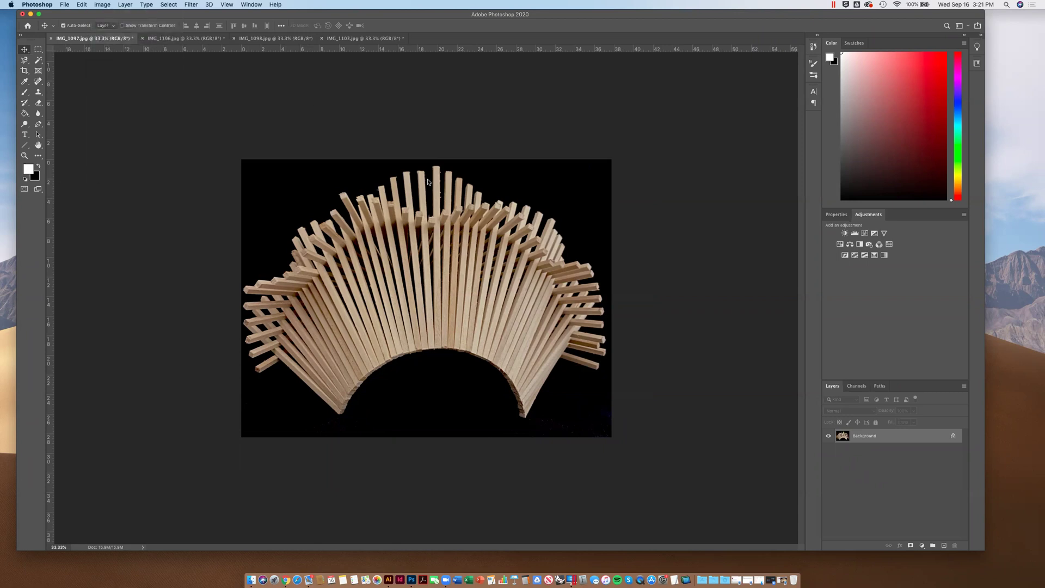
pyautogui.write('40')
pyautogui.press('Tab')
pyautogui.write('35')
pyautogui.press('Return')
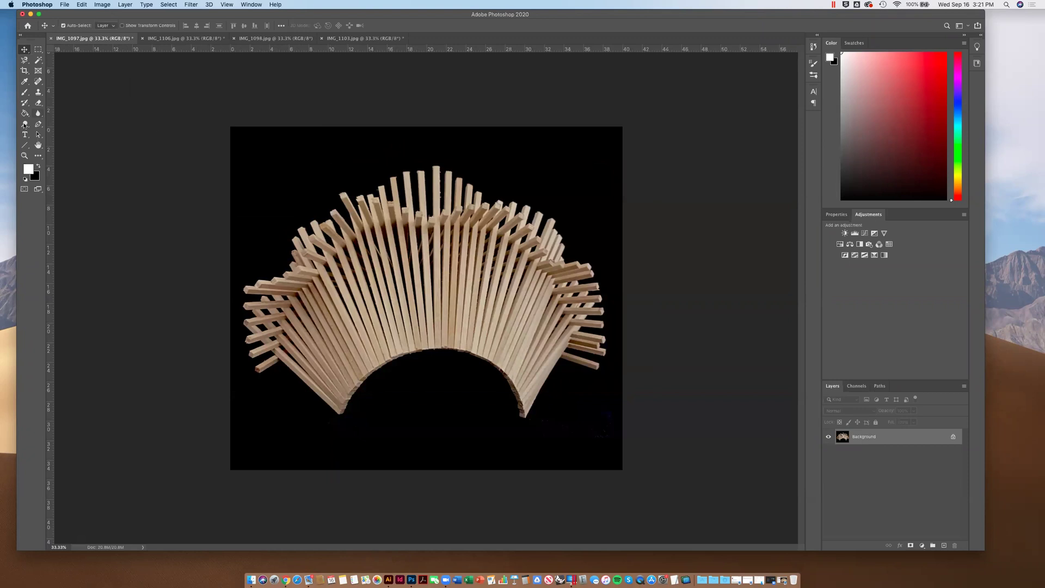
# - Crop the excess black canvas above and below the model in IMG_1097.jpg
pyautogui.click(25, 71)
pyautogui.moveTo(432, 131); pyautogui.dragTo(430, 127)
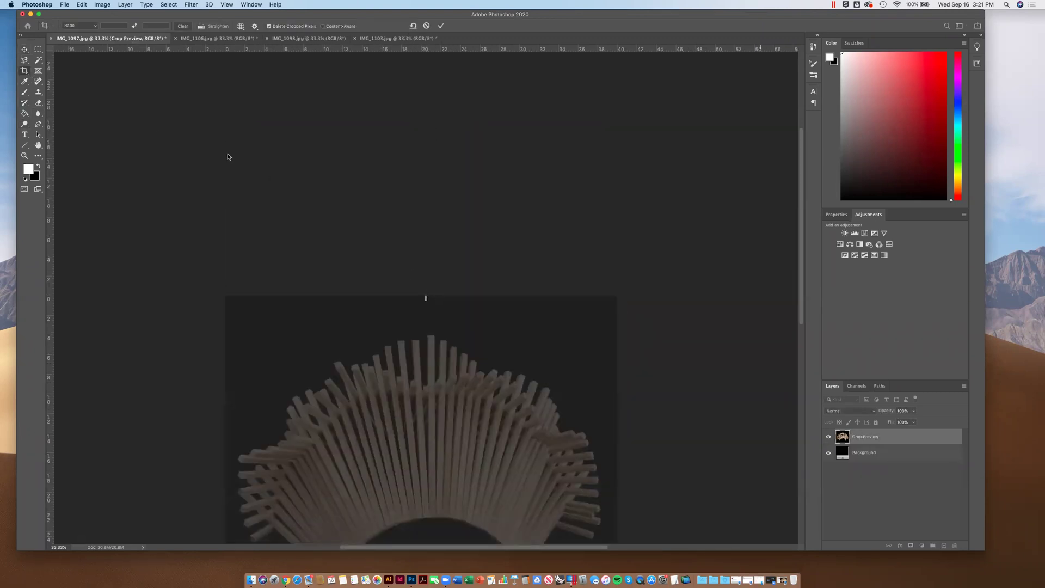
pyautogui.press('Return')
pyautogui.moveTo(414, 122); pyautogui.dragTo(418, 137)
pyautogui.moveTo(432, 457); pyautogui.dragTo(433, 438)
pyautogui.press('Return')
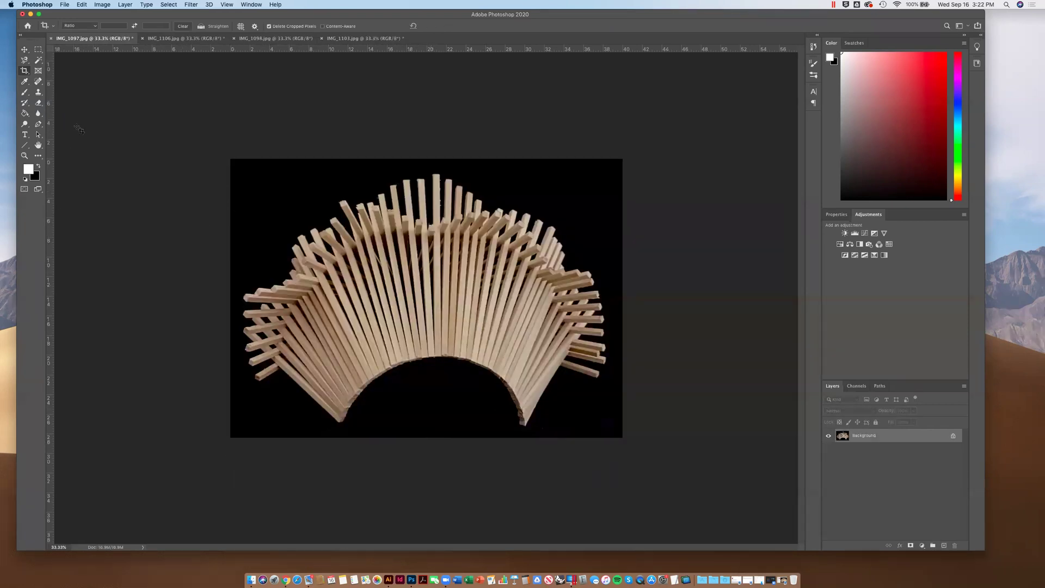
# - Try a white brush stroke in the opening beneath the model's arch, and undo it
pyautogui.click(24, 92)
pyautogui.moveTo(440, 404)
pyautogui.mouseDown()
pyautogui.moveTo(408, 416)
pyautogui.moveTo(435, 405)
pyautogui.moveTo(415, 411)
pyautogui.moveTo(429, 417)
pyautogui.mouseUp()
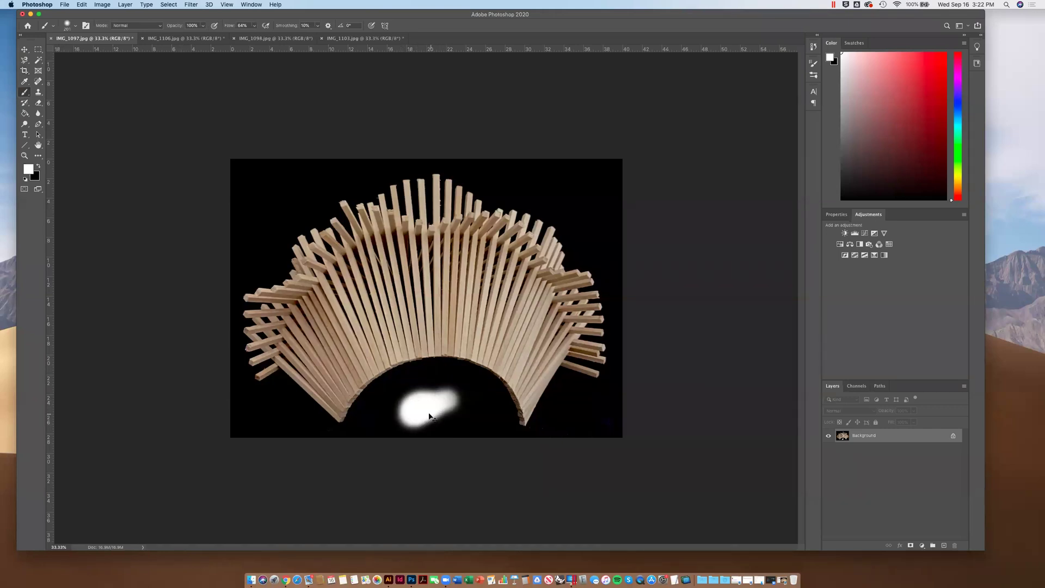
pyautogui.press('super+z')
# - Make black the foreground colour, try brushing over and just above the model's upper sticks, and undo the strokes
pyautogui.click(38, 168)
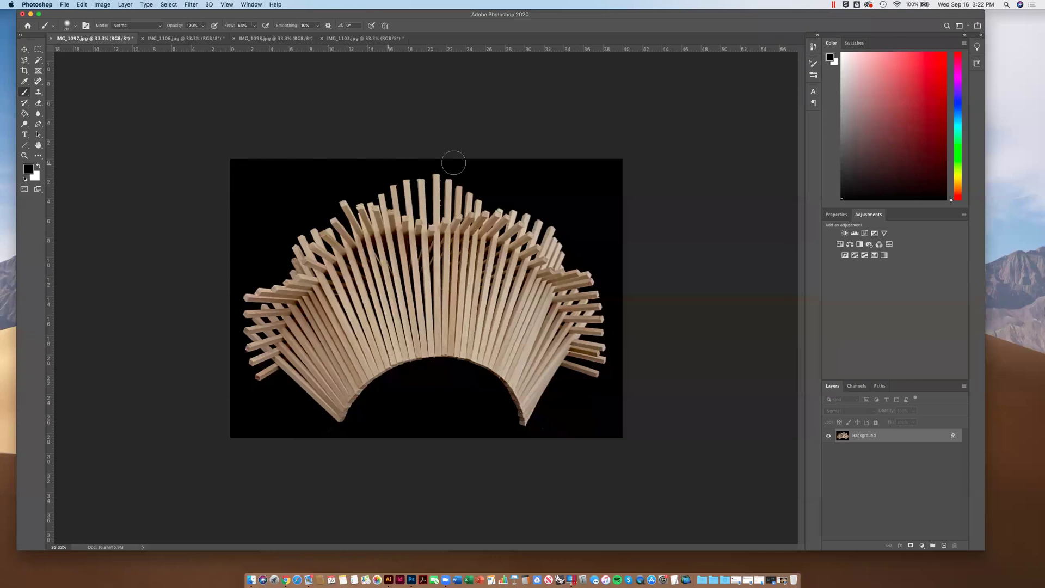
pyautogui.moveTo(381, 180)
pyautogui.mouseDown()
pyautogui.moveTo(490, 182)
pyautogui.moveTo(374, 197)
pyautogui.moveTo(537, 210)
pyautogui.moveTo(391, 199)
pyautogui.moveTo(348, 240)
pyautogui.mouseUp()
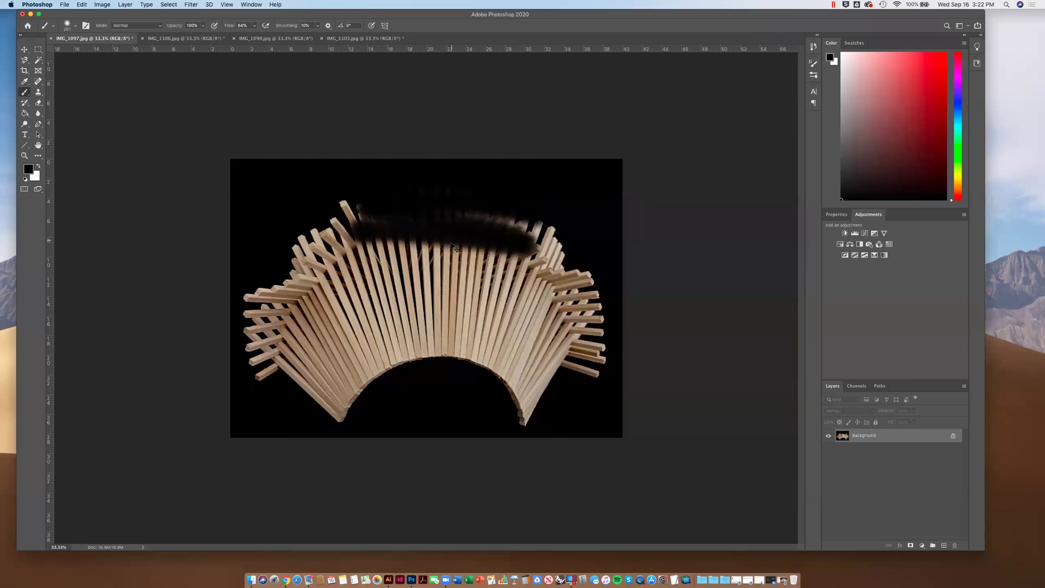
pyautogui.press('super+z')
pyautogui.press('super+z')
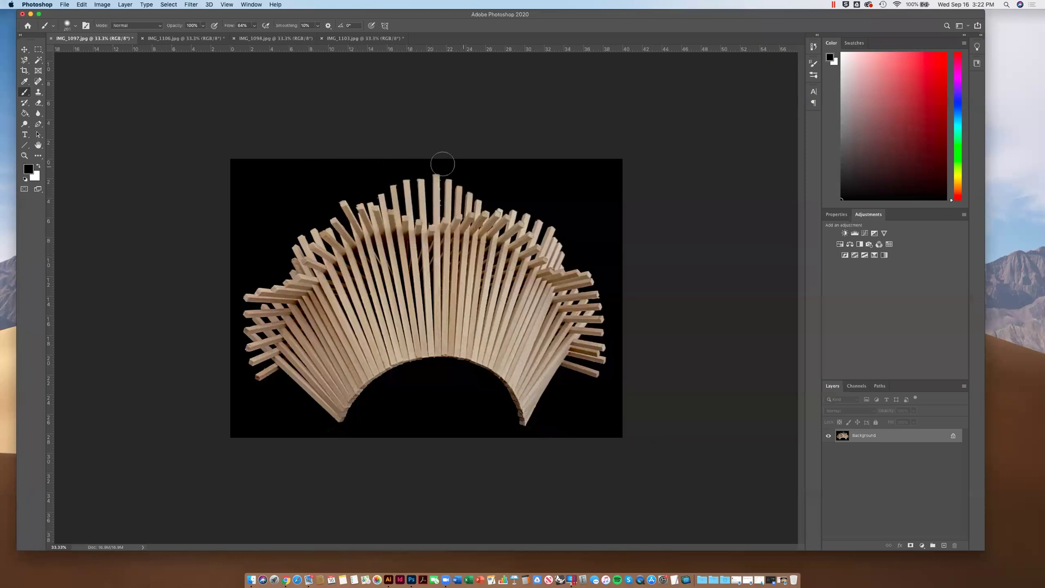
pyautogui.moveTo(426, 163); pyautogui.dragTo(452, 169)
pyautogui.press('super+z')
# - View IMG_1106.jpg, switch to IMG_1098.jpg and activate the Dodge tool
pyautogui.click(185, 38)
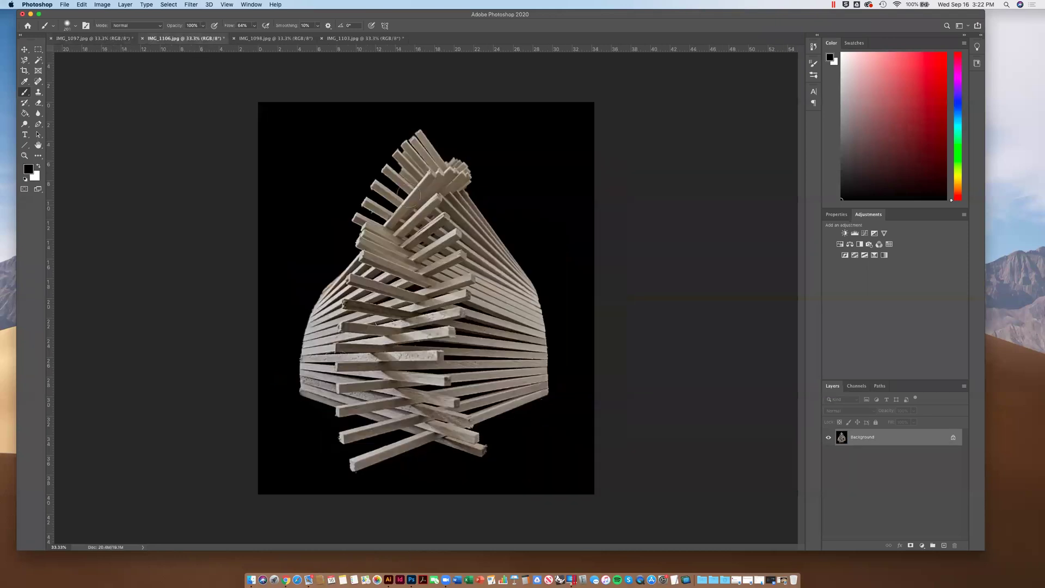
pyautogui.click(274, 38)
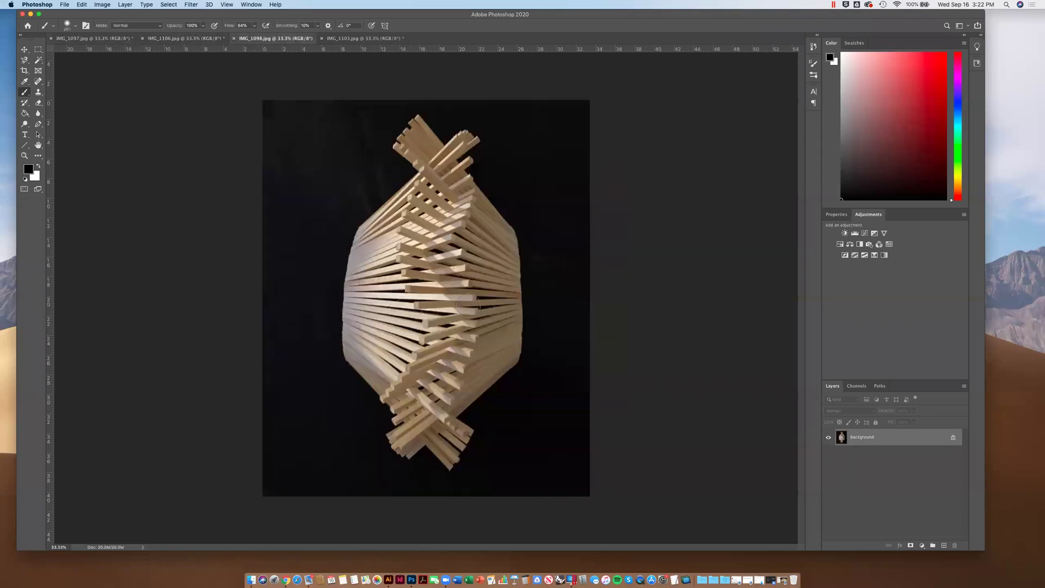
pyautogui.click(24, 126)
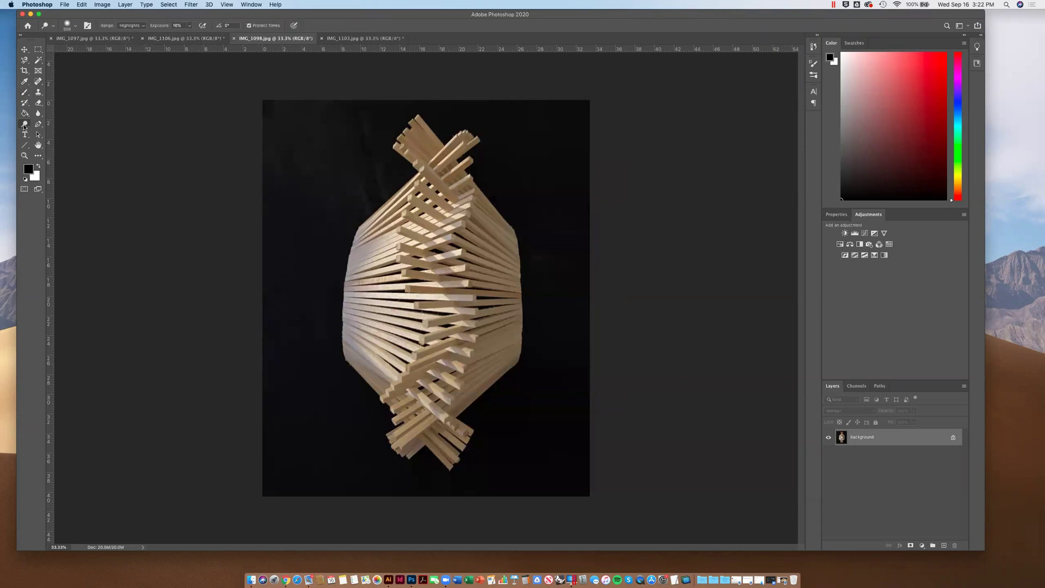
# - Try painting black brush strokes across the middle of the model in IMG_1098.jpg, and undo them
pyautogui.click(22, 94)
pyautogui.click(58, 91)
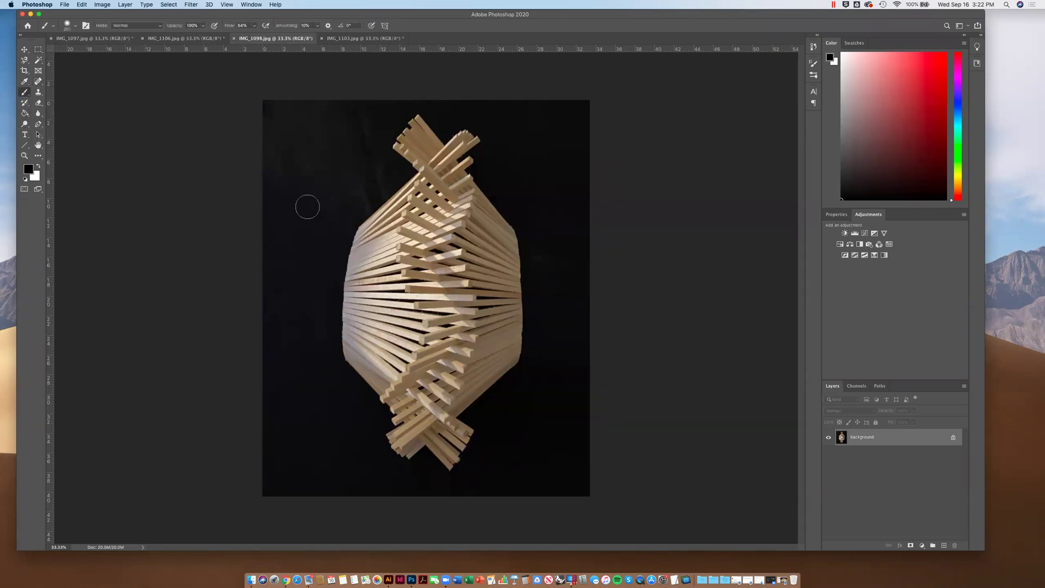
pyautogui.moveTo(328, 200); pyautogui.dragTo(468, 311)
pyautogui.moveTo(481, 268); pyautogui.dragTo(414, 351)
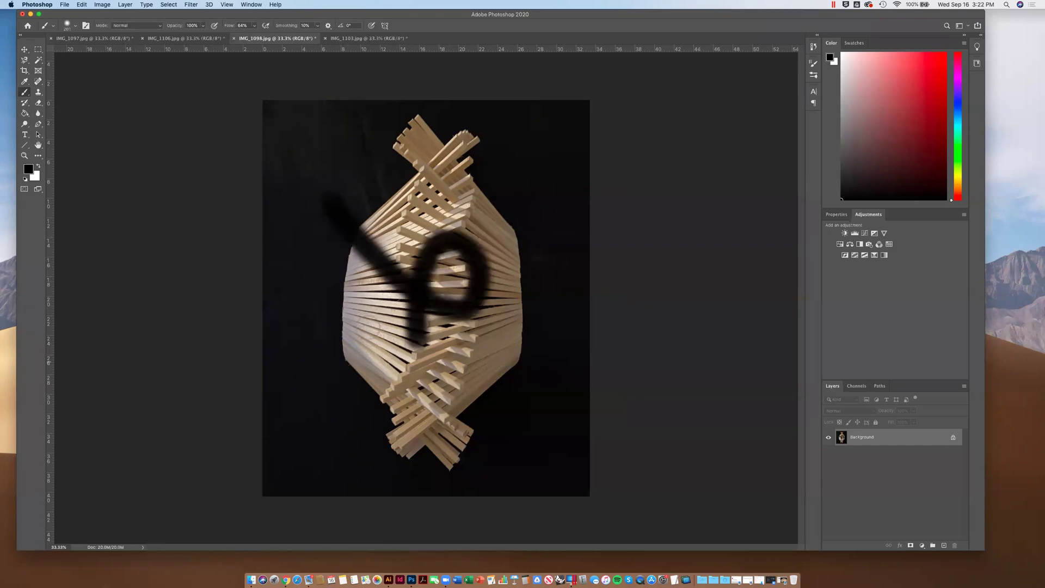
pyautogui.press('super+z')
# - Try lightening the model's sticks with the Dodge tool on Highlights at 16% exposure, and undo the strokes
pyautogui.click(25, 125)
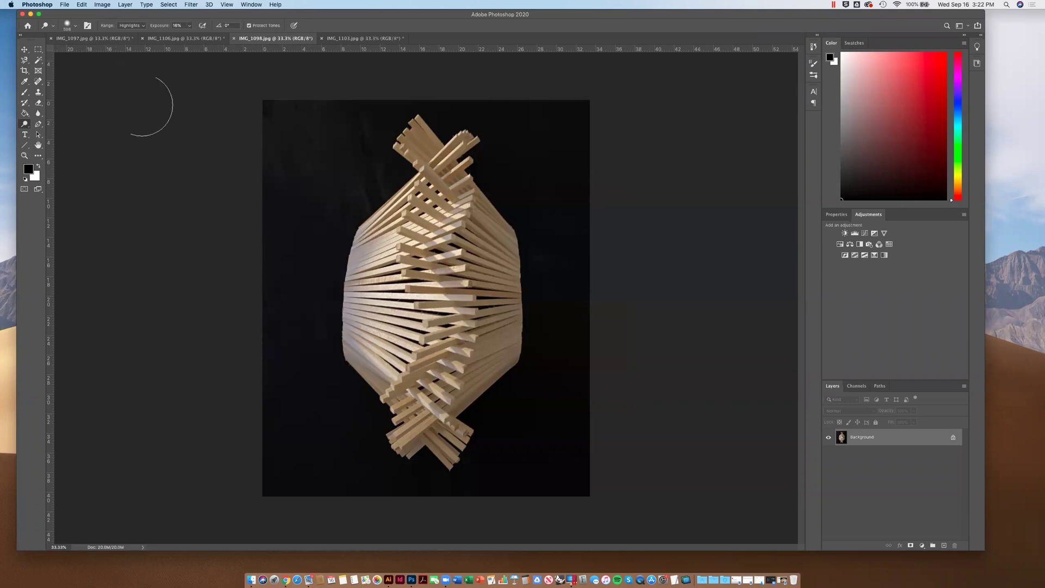
pyautogui.moveTo(402, 254)
pyautogui.mouseDown()
pyautogui.moveTo(377, 277)
pyautogui.moveTo(402, 304)
pyautogui.moveTo(429, 252)
pyautogui.moveTo(385, 291)
pyautogui.moveTo(357, 375)
pyautogui.moveTo(373, 285)
pyautogui.moveTo(361, 472)
pyautogui.moveTo(410, 214)
pyautogui.moveTo(386, 222)
pyautogui.moveTo(391, 310)
pyautogui.moveTo(410, 385)
pyautogui.moveTo(429, 380)
pyautogui.moveTo(469, 203)
pyautogui.moveTo(418, 417)
pyautogui.moveTo(430, 466)
pyautogui.moveTo(511, 309)
pyautogui.moveTo(525, 222)
pyautogui.moveTo(495, 193)
pyautogui.moveTo(499, 45)
pyautogui.moveTo(383, 204)
pyautogui.moveTo(349, 429)
pyautogui.moveTo(383, 441)
pyautogui.moveTo(479, 389)
pyautogui.moveTo(461, 412)
pyautogui.moveTo(481, 401)
pyautogui.mouseUp()
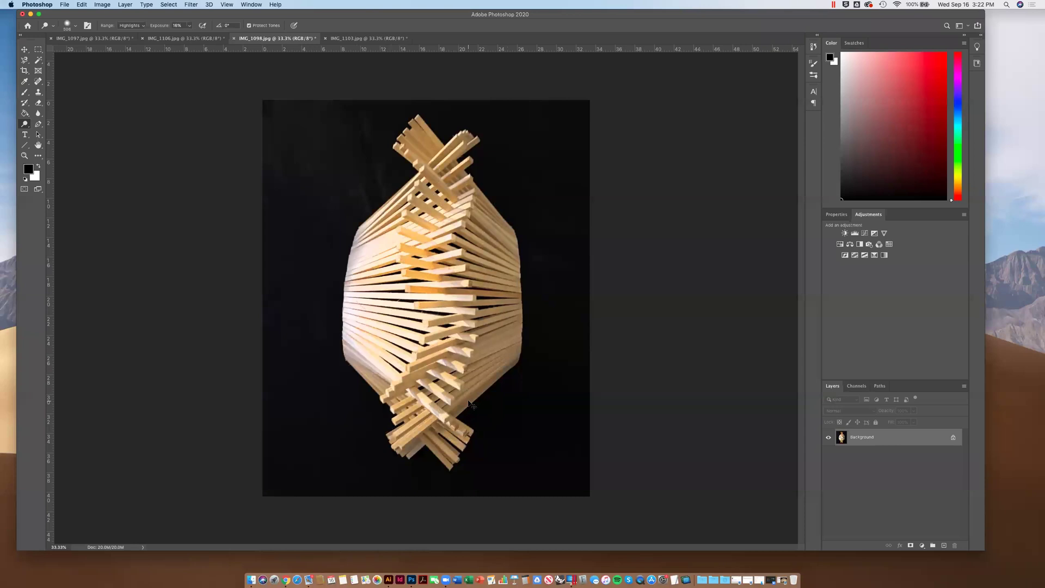
pyautogui.press('super+z')
pyautogui.click(65, 5)
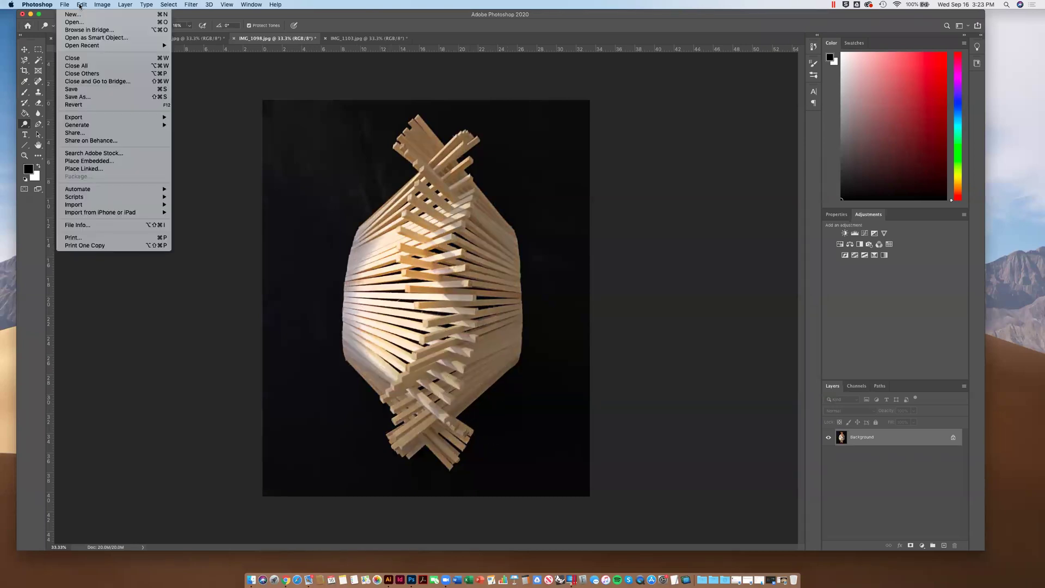
pyautogui.moveTo(82, 5)
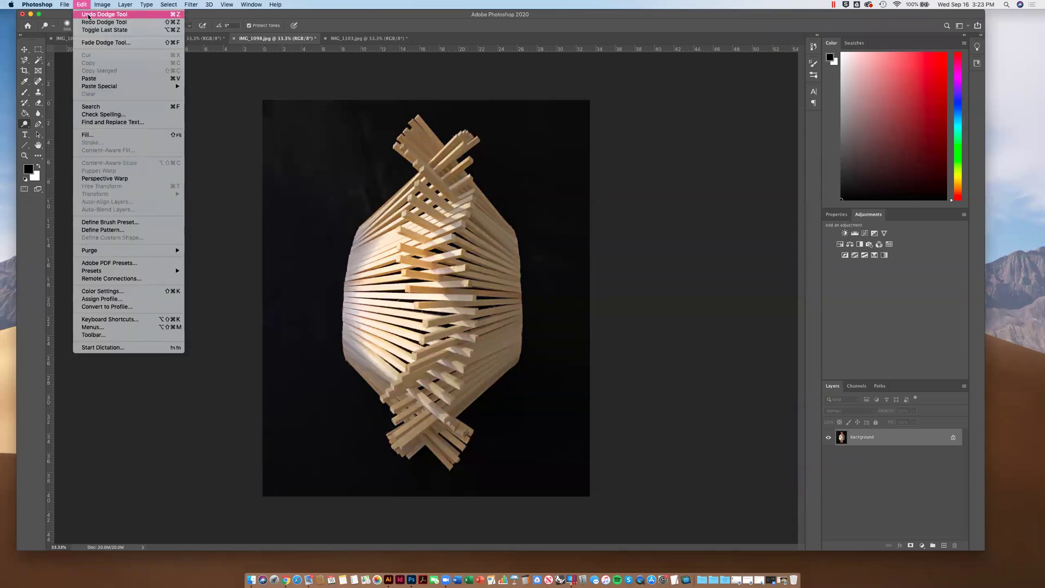
pyautogui.click(89, 15)
pyautogui.click(83, 5)
# - Switch to the Burn tool and try darkening the model's upper middle on Midtones at 50% exposure, and undo it
pyautogui.click(30, 124)
pyautogui.click(25, 125)
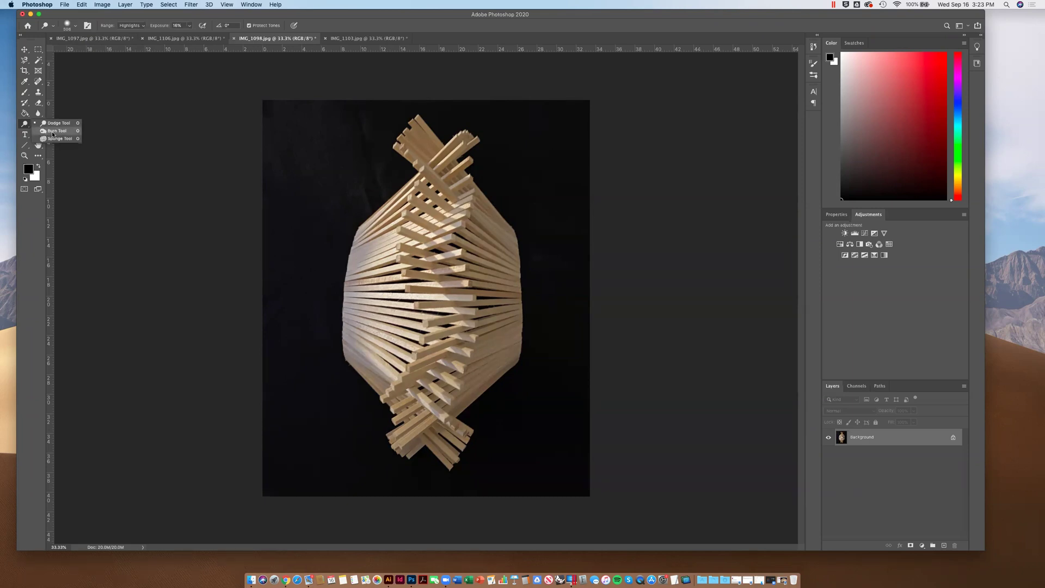
pyautogui.click(52, 132)
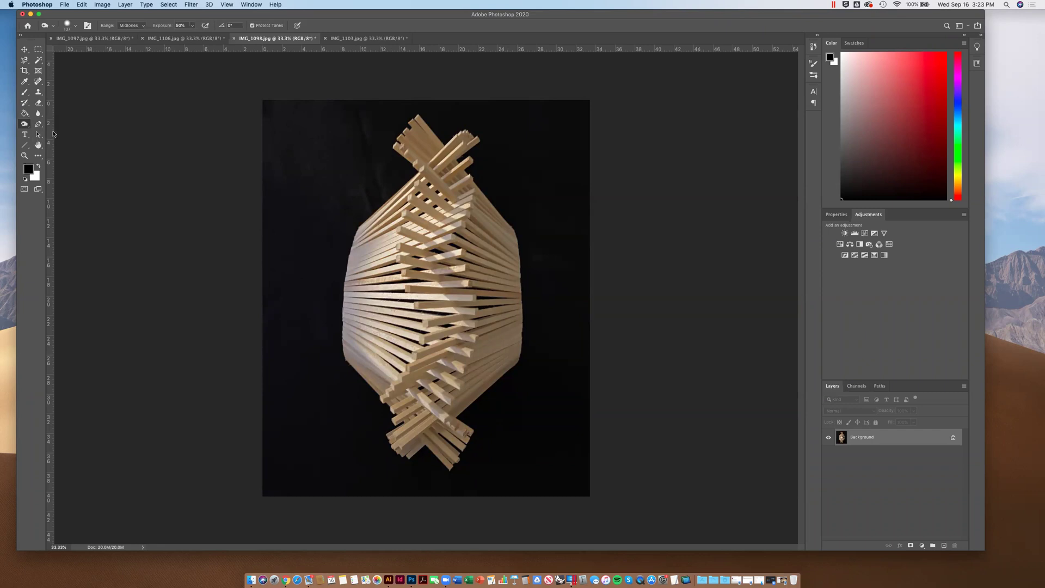
pyautogui.moveTo(363, 258)
pyautogui.mouseDown()
pyautogui.moveTo(396, 194)
pyautogui.moveTo(283, 240)
pyautogui.moveTo(345, 254)
pyautogui.moveTo(334, 268)
pyautogui.moveTo(348, 294)
pyautogui.moveTo(283, 325)
pyautogui.moveTo(338, 370)
pyautogui.moveTo(343, 462)
pyautogui.moveTo(479, 376)
pyautogui.moveTo(357, 228)
pyautogui.moveTo(461, 181)
pyautogui.moveTo(487, 130)
pyautogui.moveTo(311, 245)
pyautogui.moveTo(479, 229)
pyautogui.moveTo(495, 245)
pyautogui.mouseUp()
pyautogui.press('super+z')
# - Enlarge the Burn brush, try darkening the sticks from the model's centre to its lower tip, and undo it
pyautogui.click(82, 5)
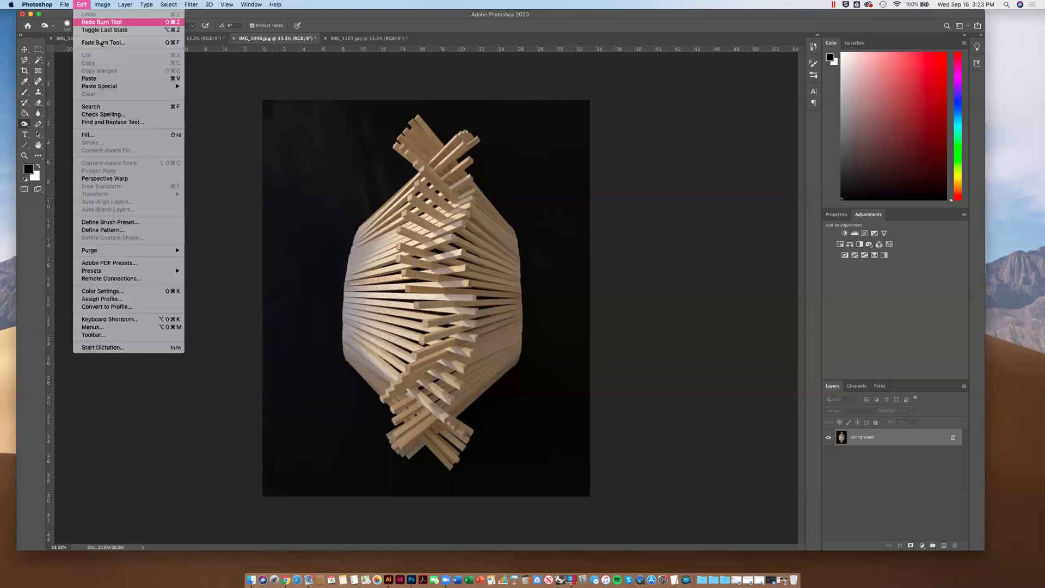
pyautogui.click(95, 5)
pyautogui.click(102, 5)
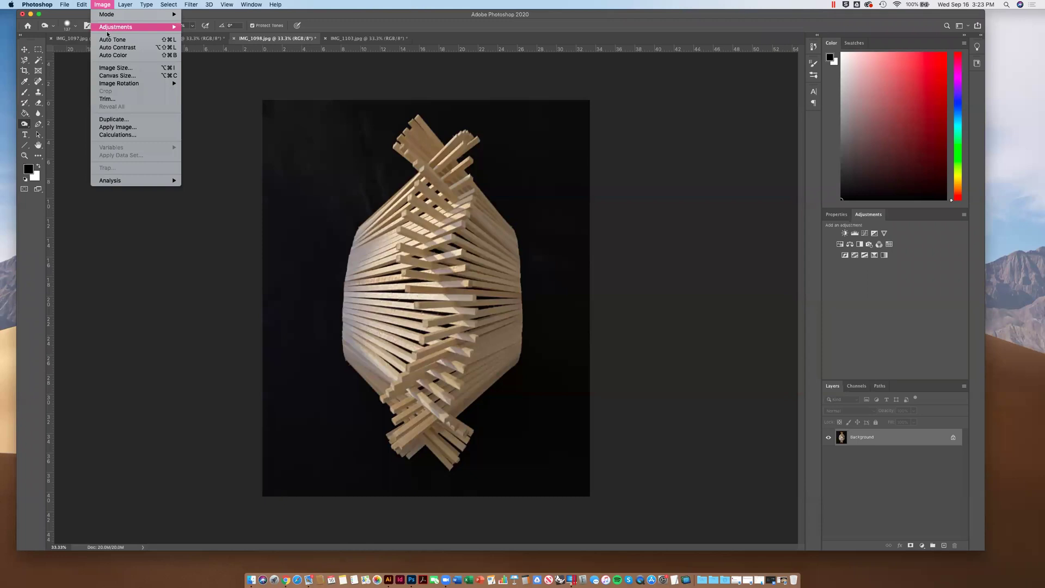
pyautogui.click(79, 27)
pyautogui.click(75, 27)
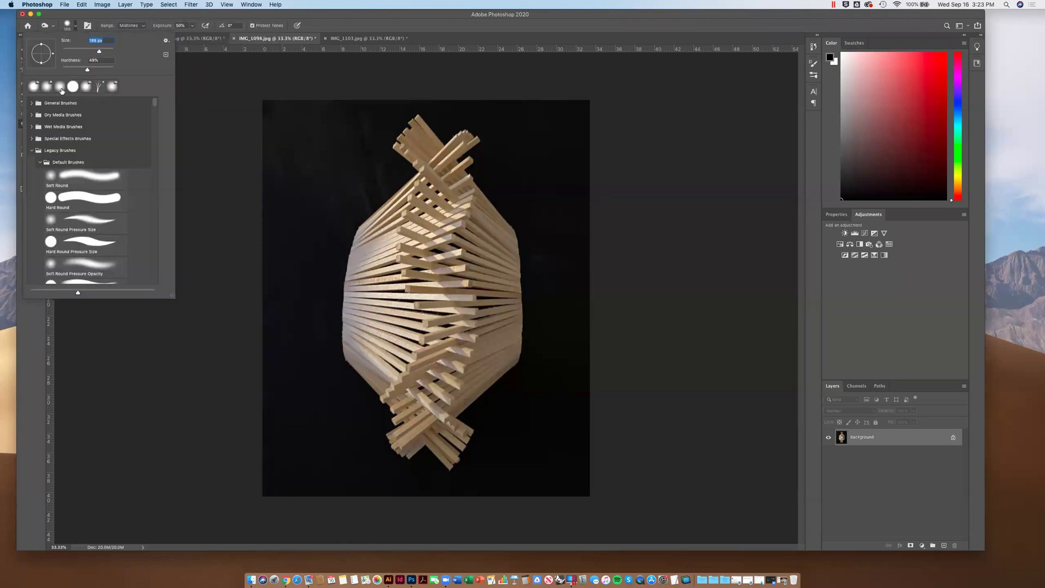
pyautogui.click(96, 16)
pyautogui.moveTo(456, 242)
pyautogui.mouseDown()
pyautogui.moveTo(461, 343)
pyautogui.moveTo(469, 457)
pyautogui.mouseUp()
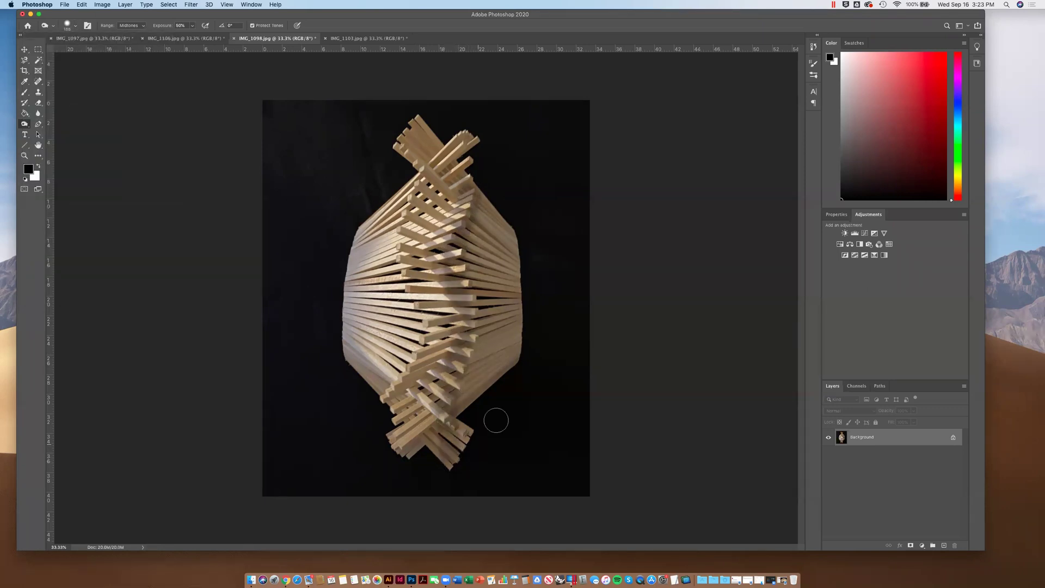
pyautogui.press('super+z')
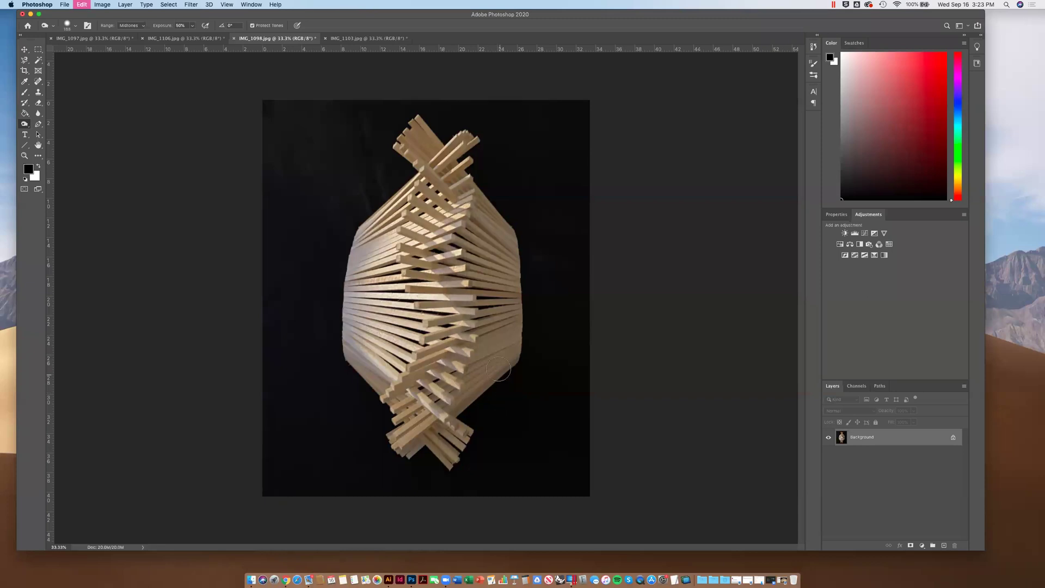
# - Make the Burn brush much larger and darken the right half of the model in IMG_1098.jpg
pyautogui.click(84, 4)
pyautogui.click(102, 5)
pyautogui.click(102, 5)
pyautogui.click(78, 30)
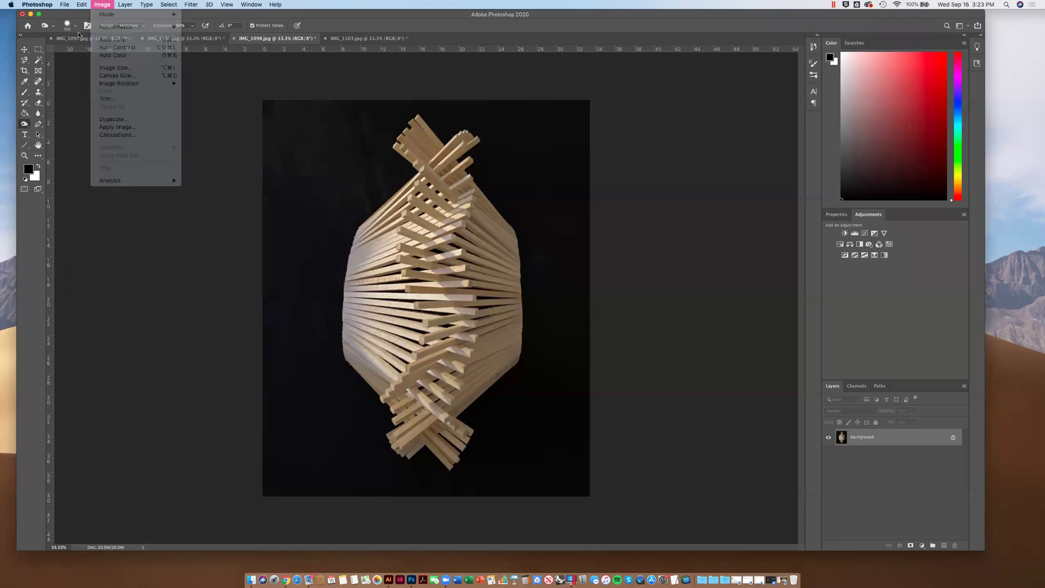
pyautogui.click(77, 26)
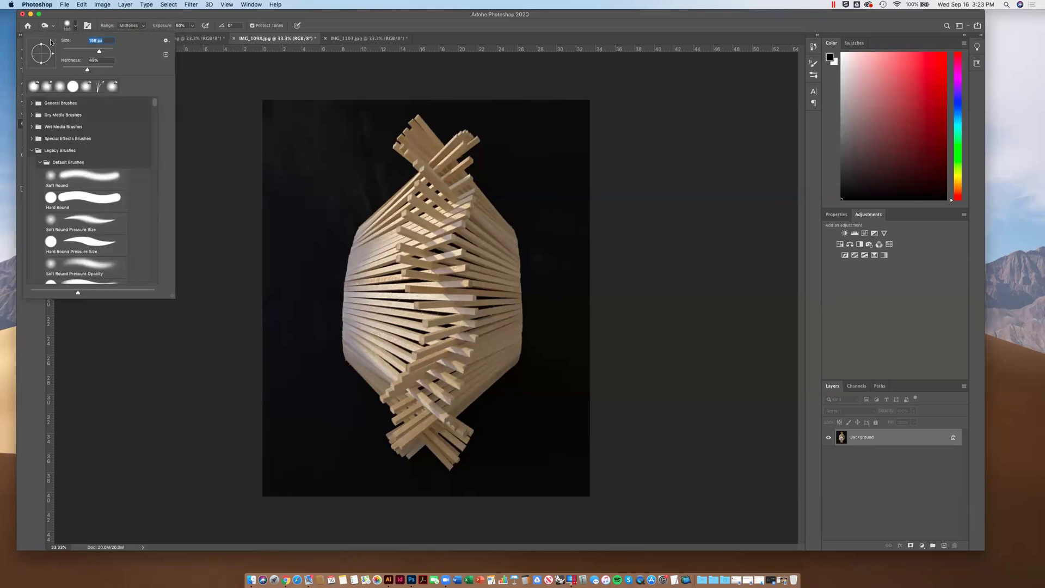
pyautogui.click(73, 69)
pyautogui.click(104, 52)
pyautogui.moveTo(103, 51); pyautogui.dragTo(105, 51)
pyautogui.click(108, 52)
pyautogui.click(83, 13)
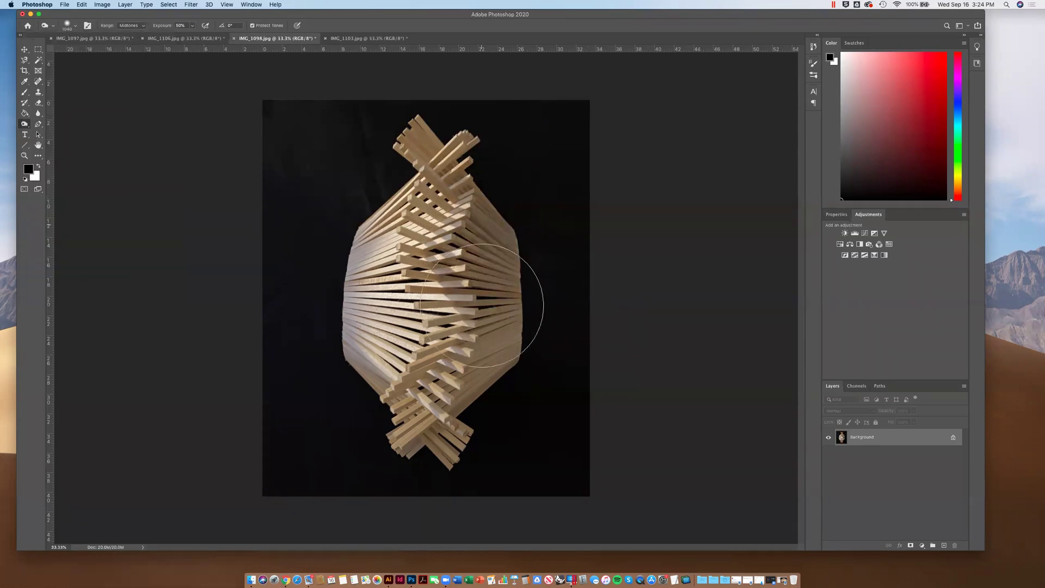
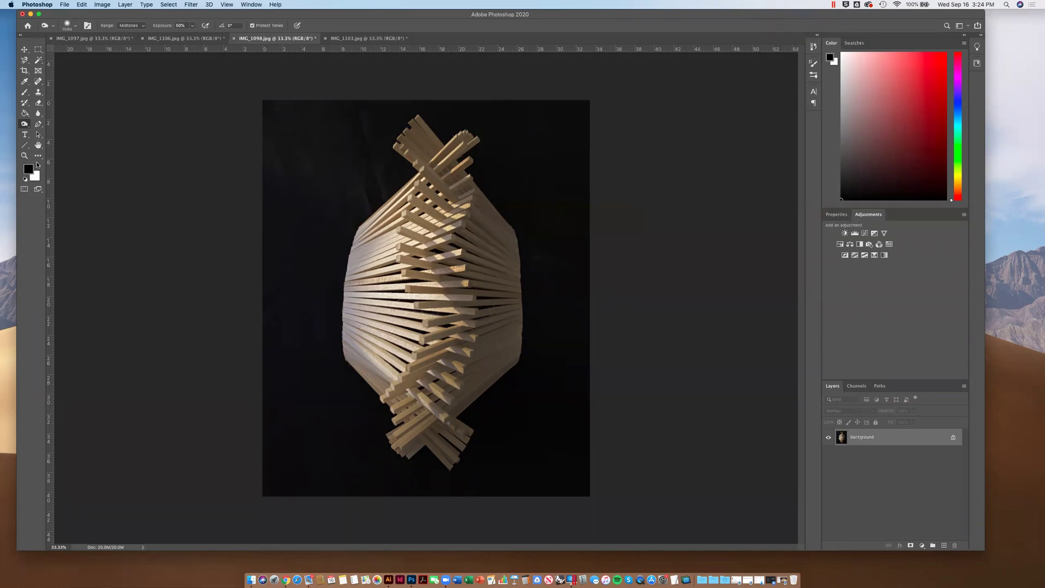
# - Swap the foreground and background colours back and forth, ending with black as the foreground
pyautogui.click(39, 169)
pyautogui.click(39, 170)
pyautogui.click(39, 170)
pyautogui.click(40, 169)
pyautogui.click(40, 170)
pyautogui.click(39, 169)
pyautogui.click(39, 169)
pyautogui.click(39, 169)
pyautogui.click(39, 169)
pyautogui.click(40, 170)
pyautogui.click(39, 170)
pyautogui.click(39, 170)
# - Desaturate the whole IMG_1098.jpg photo with Hue/Saturation, setting Saturation to -50
pyautogui.click(102, 5)
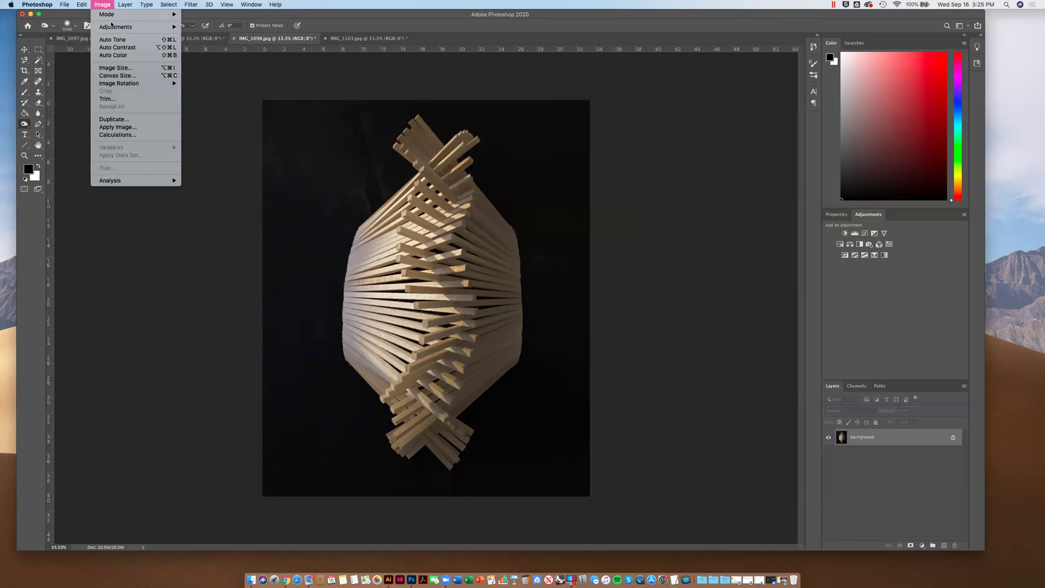
pyautogui.moveTo(131, 26)
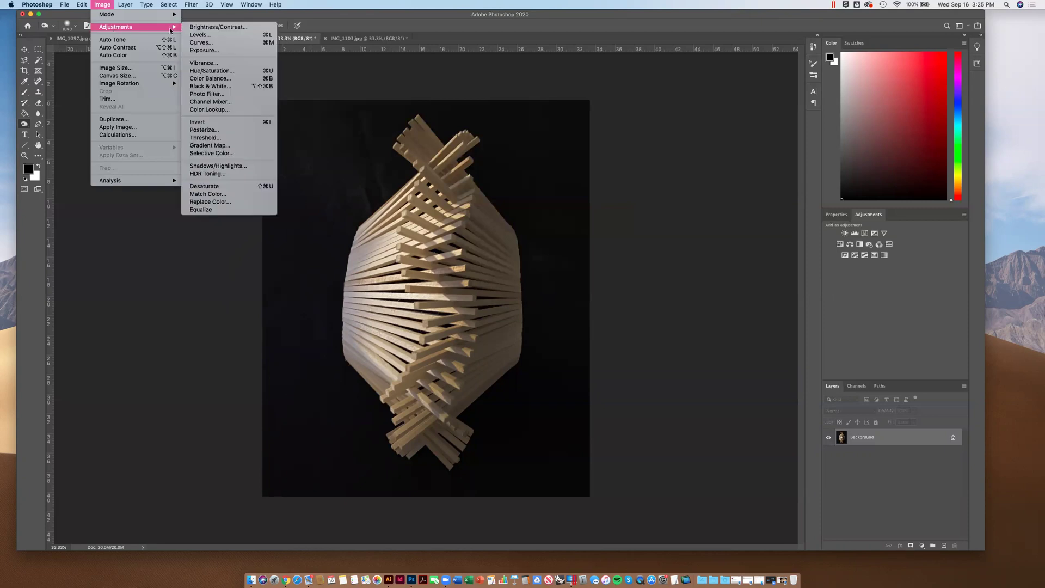
pyautogui.click(219, 71)
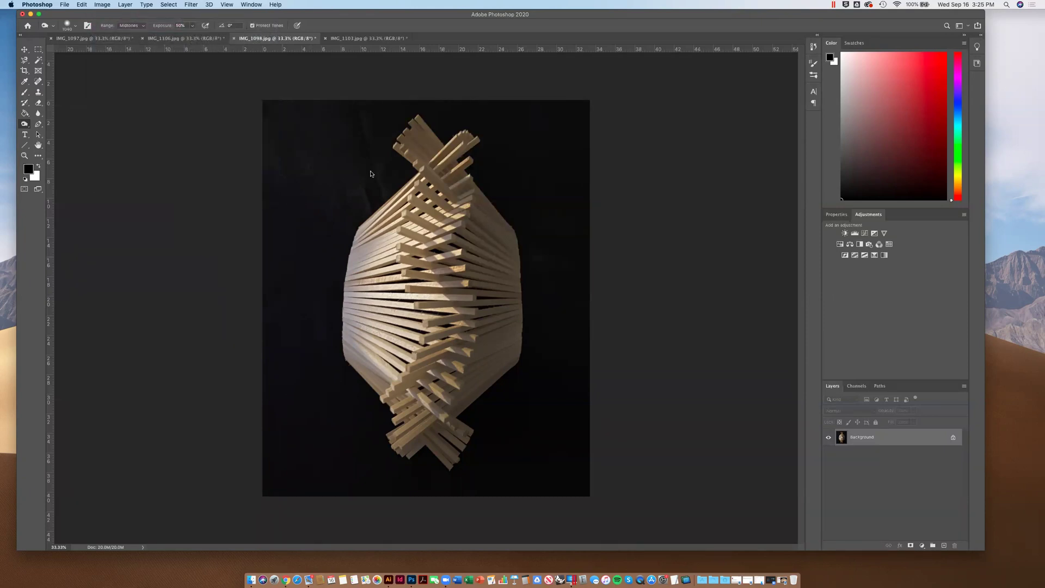
pyautogui.moveTo(726, 142); pyautogui.dragTo(712, 144)
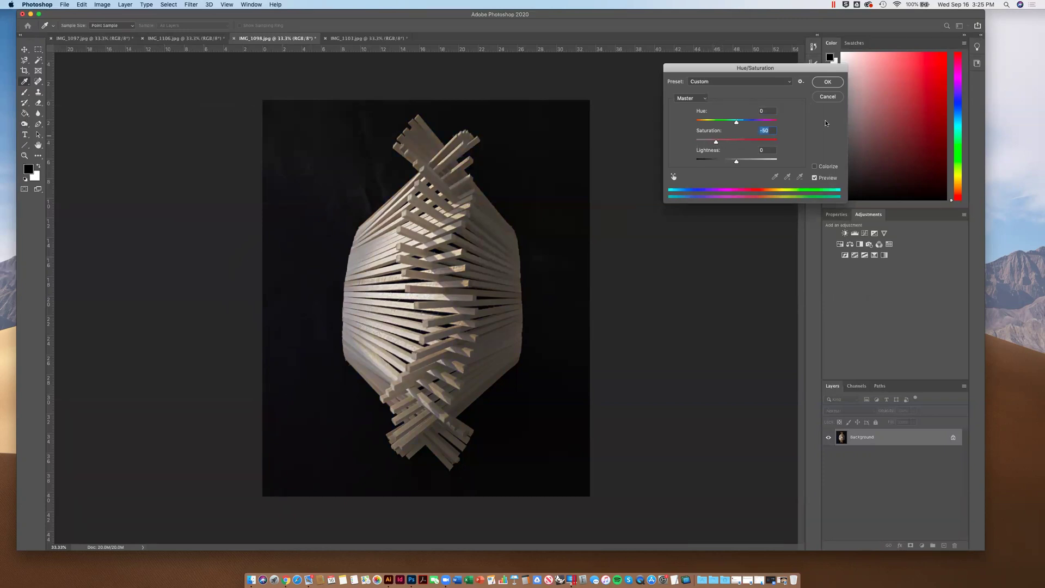
pyautogui.press('Return')
pyautogui.press('o')
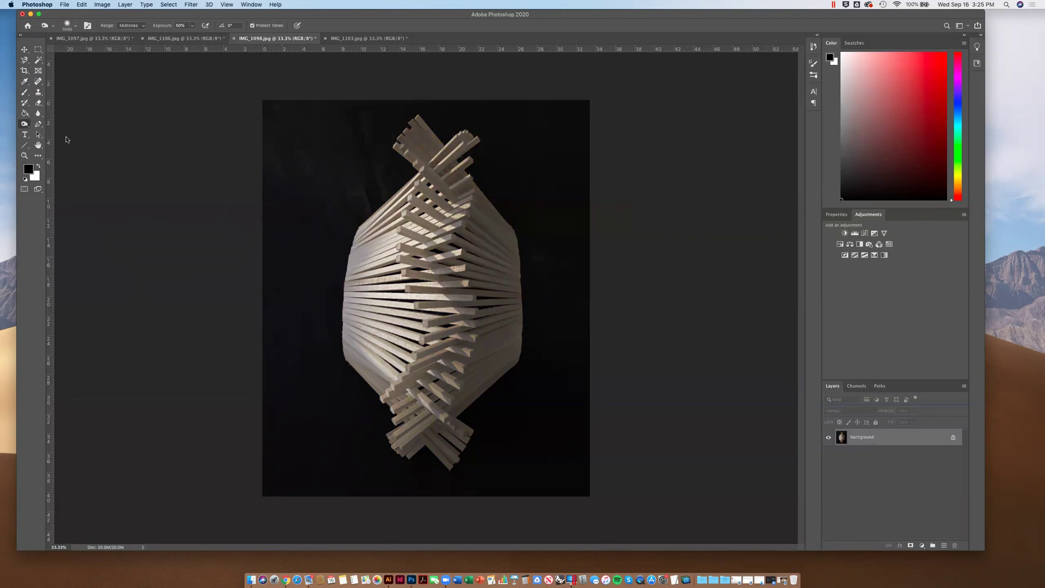
# - Select a rectangle of black background beside the model's upper left, try moving its pixels, and undo the move
pyautogui.click(24, 49)
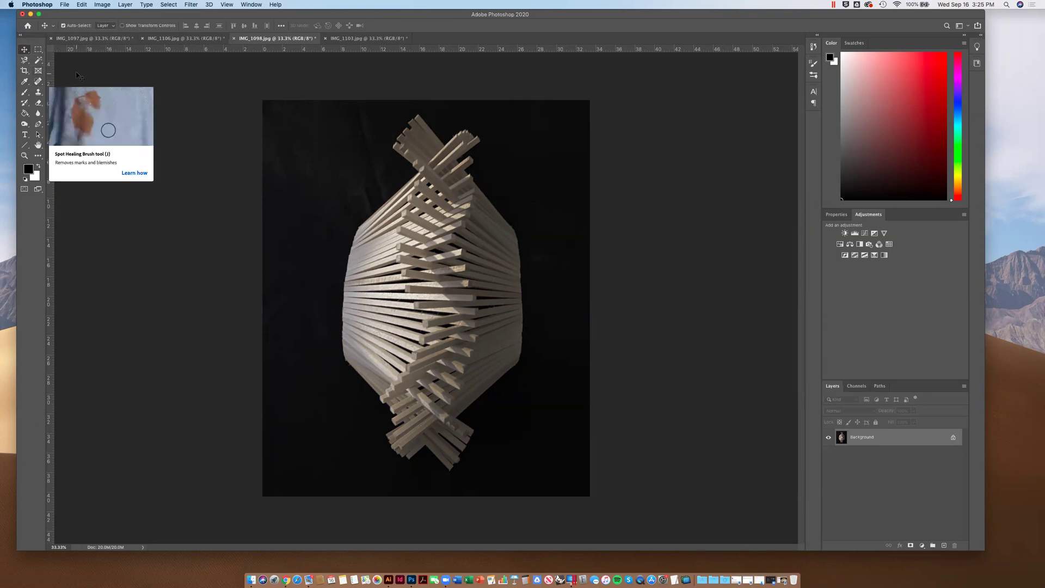
pyautogui.click(37, 53)
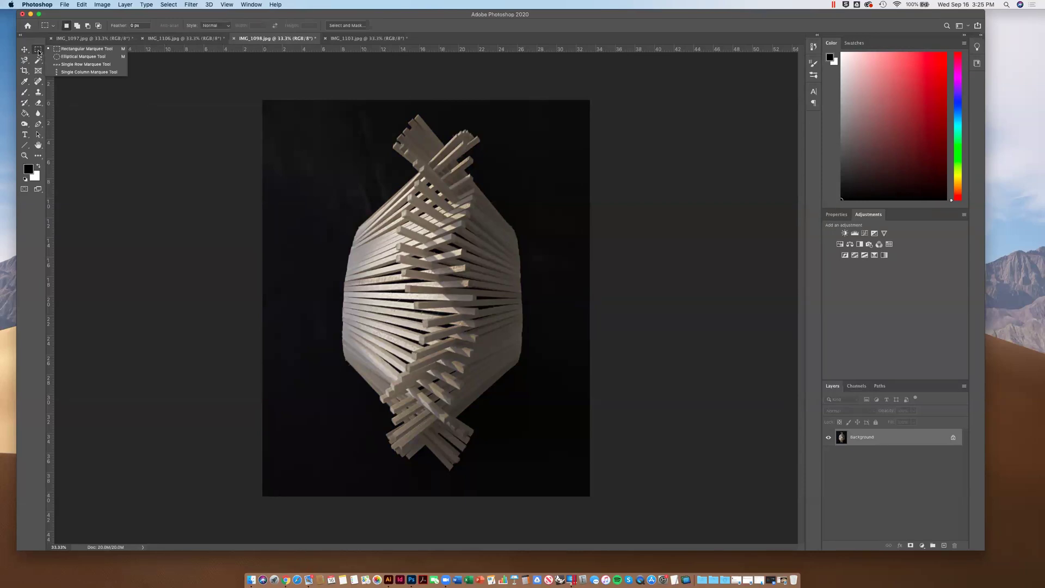
pyautogui.click(56, 51)
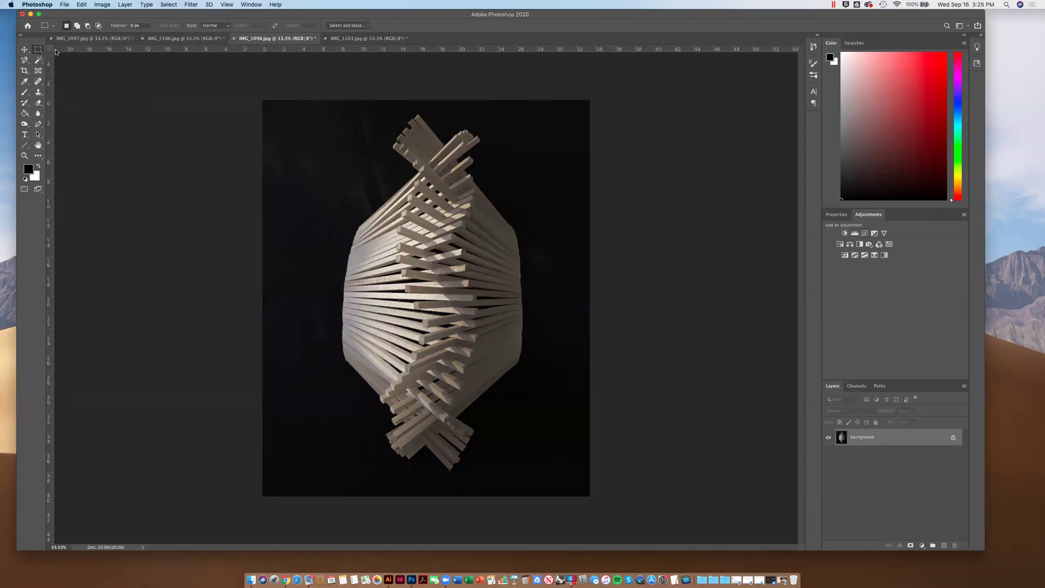
pyautogui.moveTo(278, 140); pyautogui.dragTo(383, 271)
pyautogui.moveTo(347, 235); pyautogui.dragTo(346, 204)
pyautogui.press('v')
pyautogui.moveTo(308, 170); pyautogui.dragTo(324, 146)
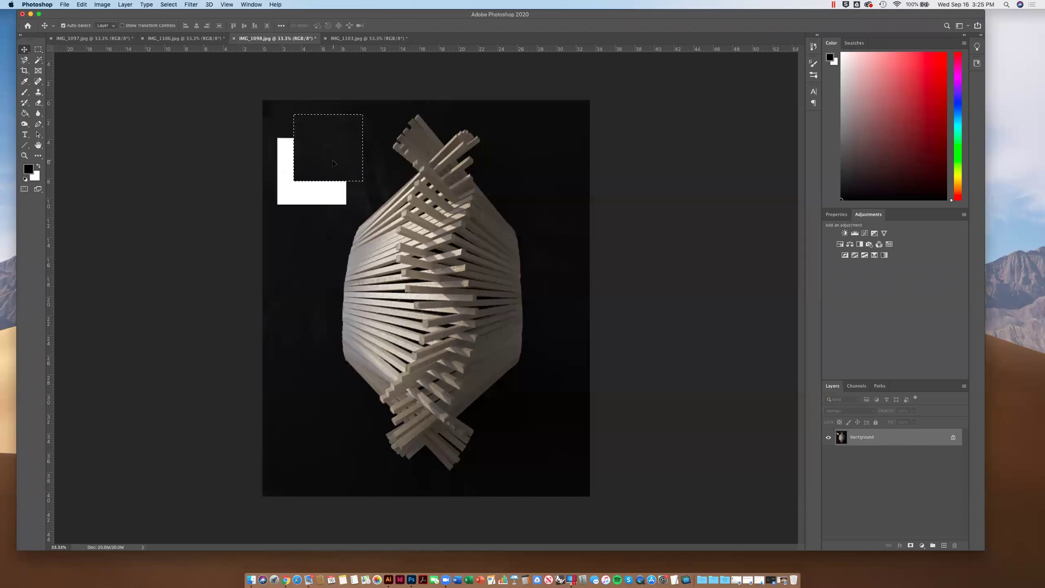
pyautogui.press('super+z')
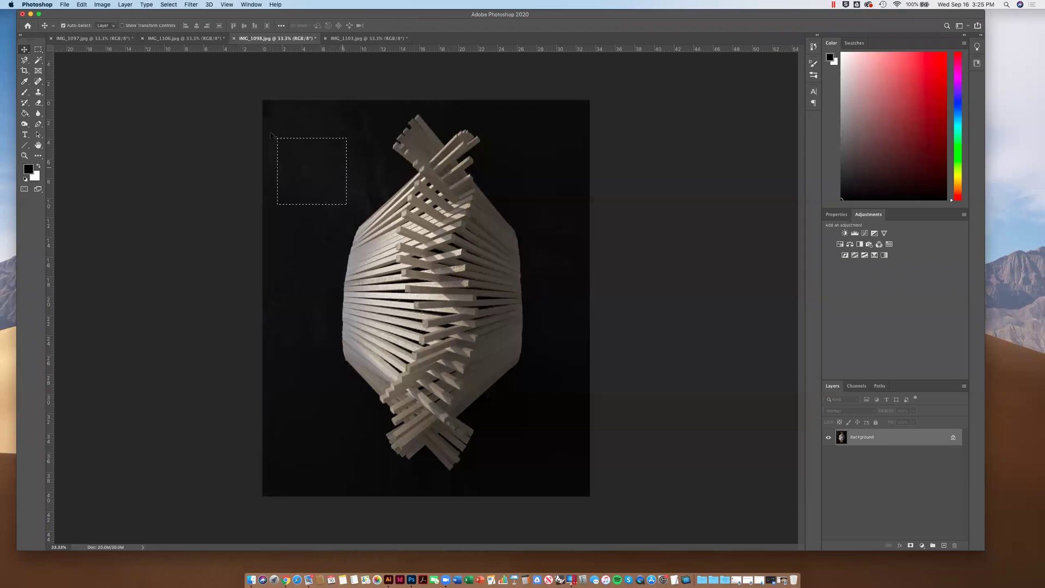
# - Make white the foreground colour, try painting inside the rectangular selection with the Brush tool, and undo the strokes
pyautogui.click(24, 92)
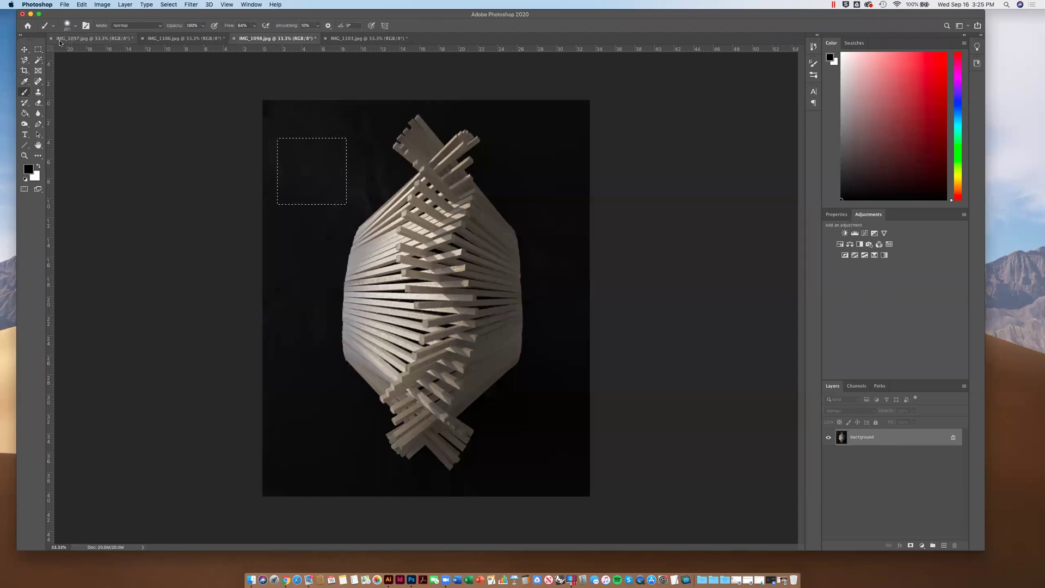
pyautogui.press('x')
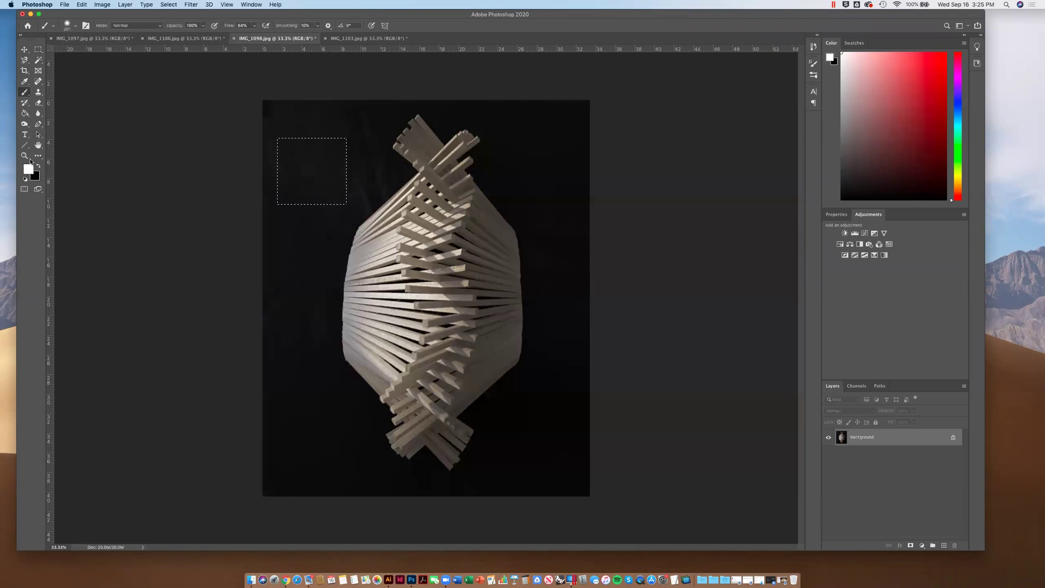
pyautogui.moveTo(307, 152)
pyautogui.mouseDown()
pyautogui.moveTo(375, 144)
pyautogui.moveTo(341, 133)
pyautogui.moveTo(272, 153)
pyautogui.moveTo(378, 165)
pyautogui.moveTo(345, 201)
pyautogui.mouseUp()
pyautogui.moveTo(411, 180); pyautogui.dragTo(369, 171)
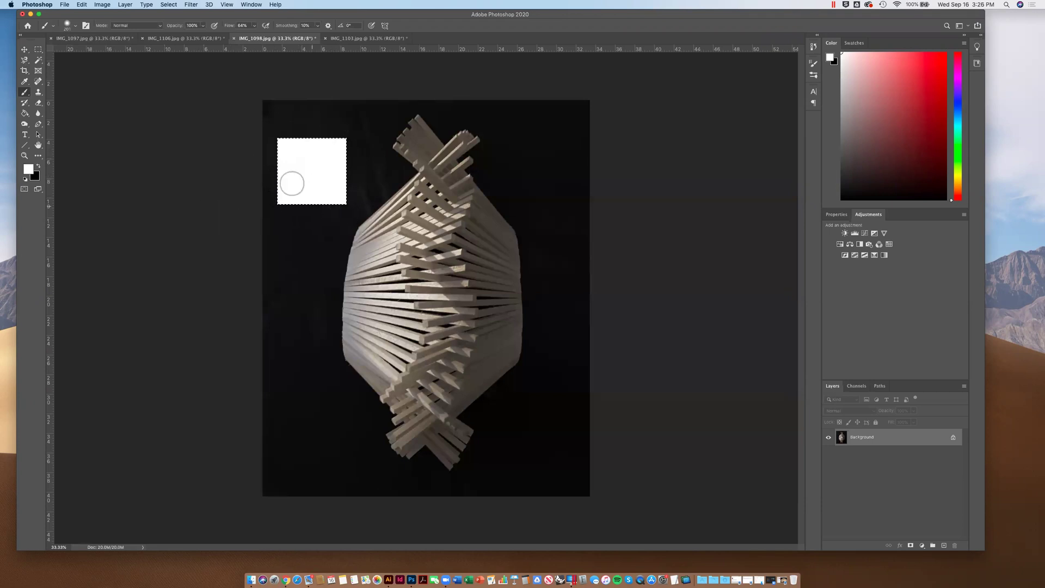
pyautogui.click(38, 50)
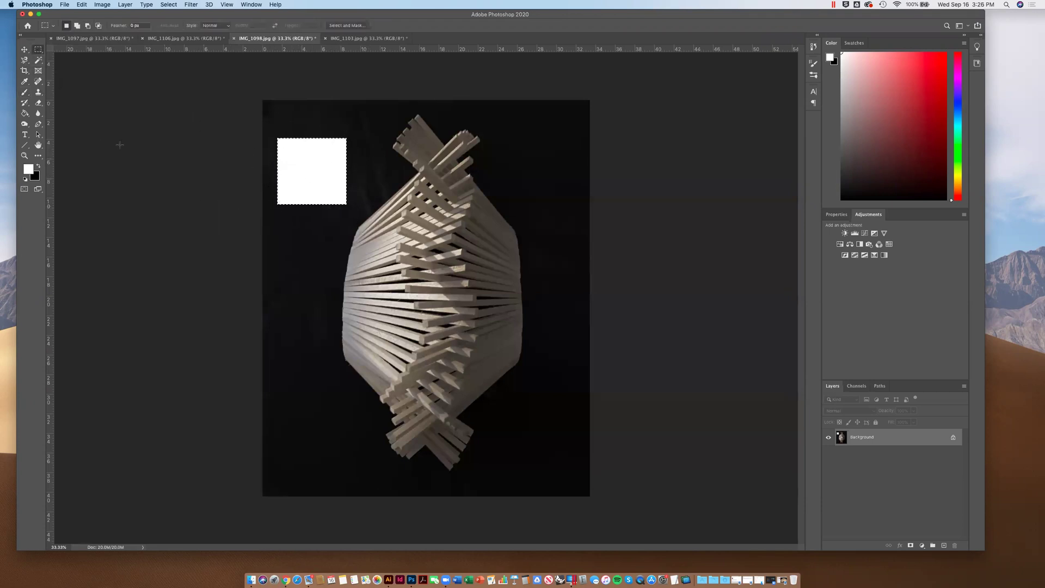
pyautogui.press('super+z')
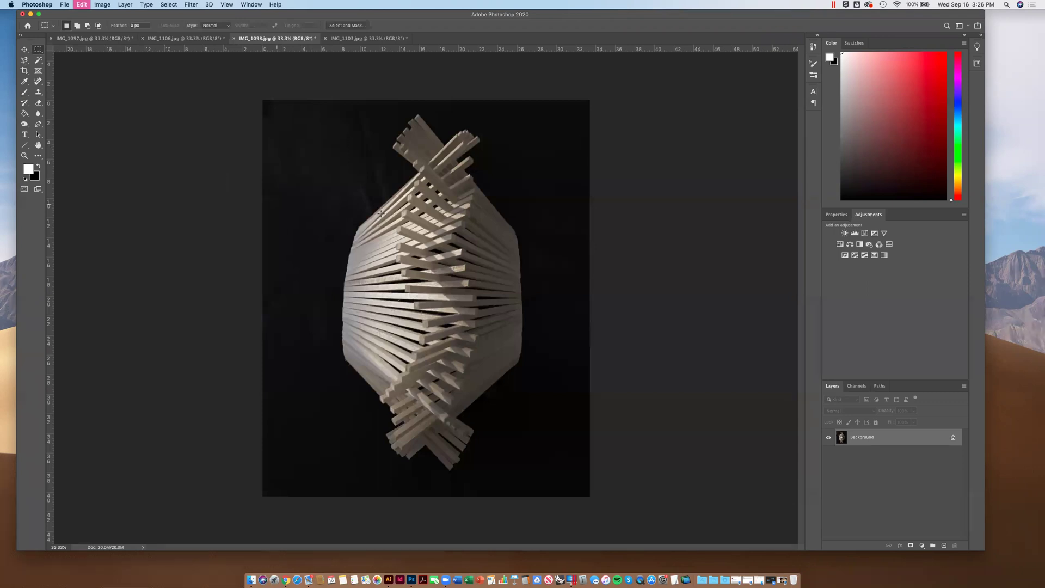
# - Select the background around the model's upper end freehand with the Lasso tool, and deselect it
pyautogui.click(36, 52)
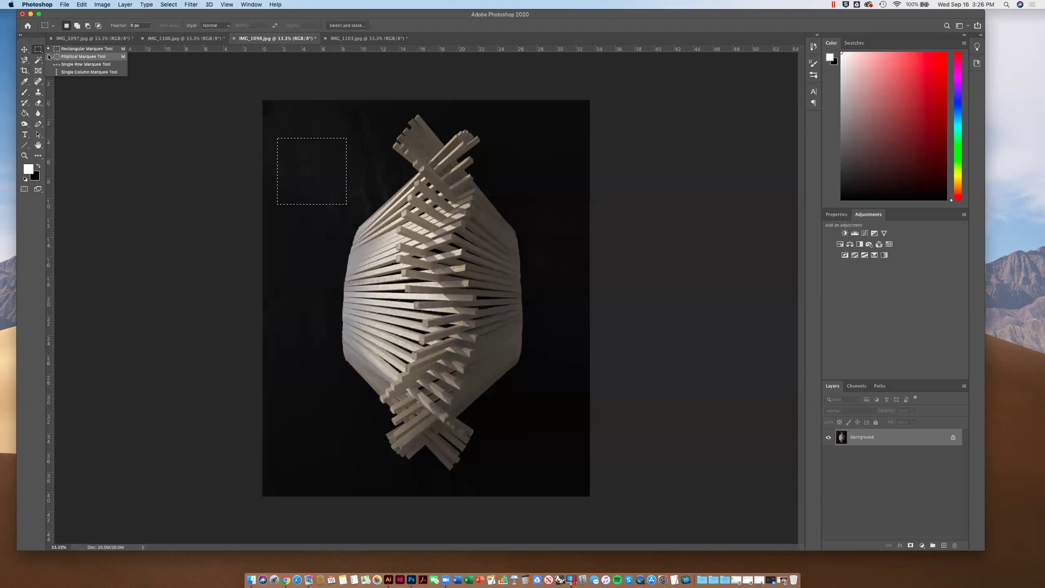
pyautogui.click(39, 53)
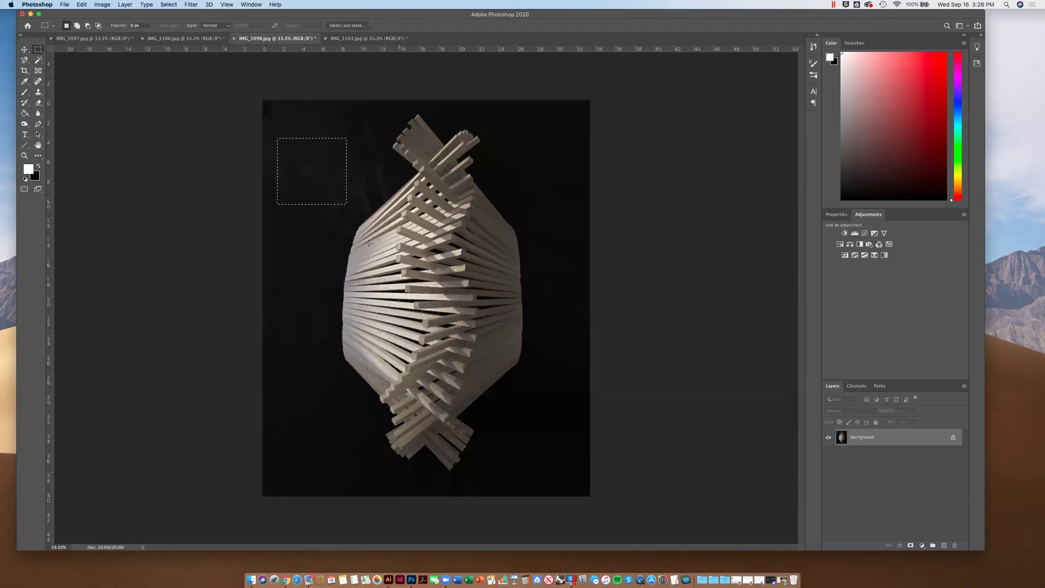
pyautogui.click(24, 49)
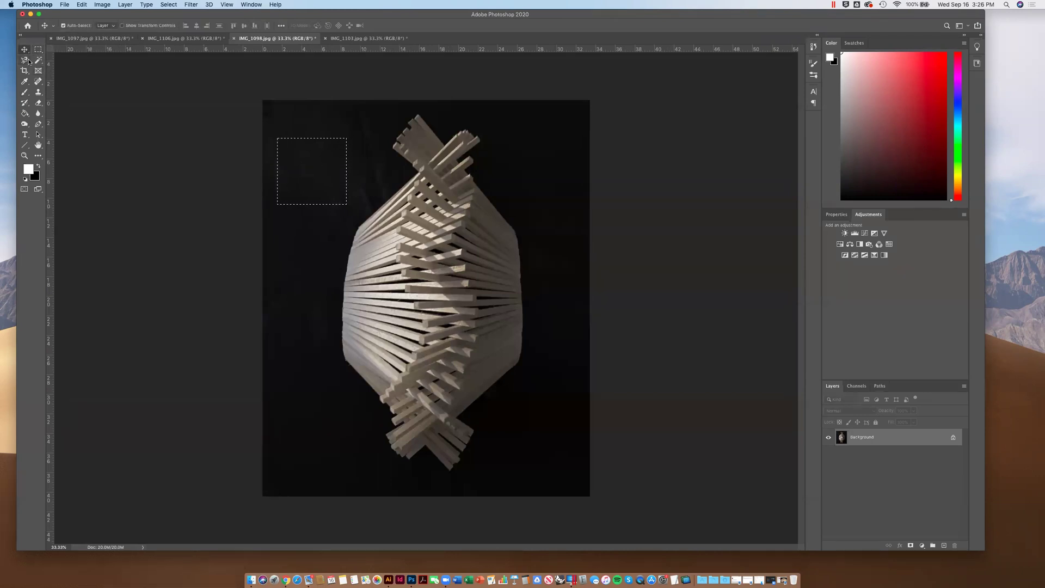
pyautogui.click(25, 61)
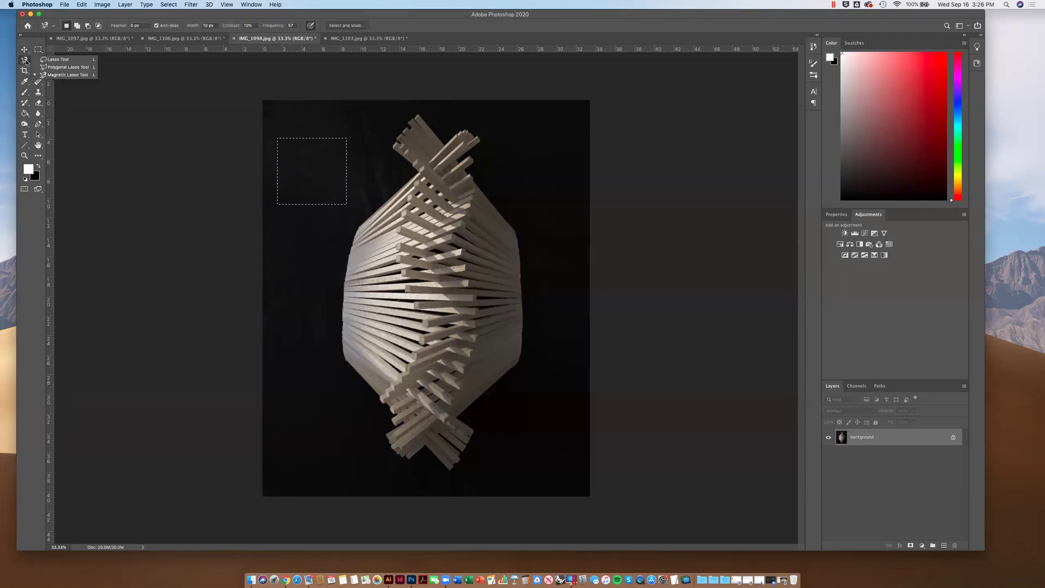
pyautogui.click(63, 59)
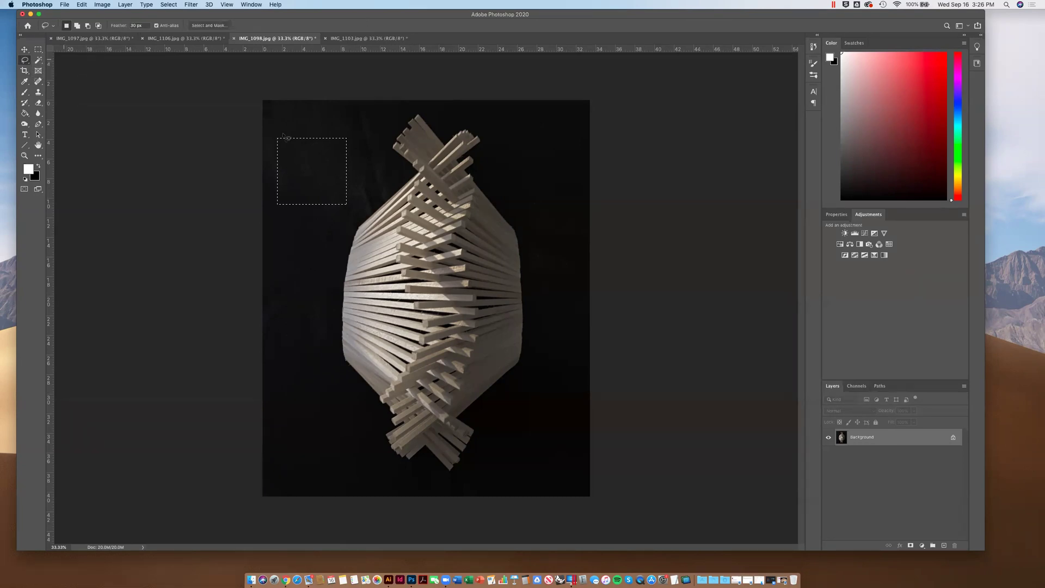
pyautogui.moveTo(305, 224)
pyautogui.mouseDown()
pyautogui.moveTo(331, 286)
pyautogui.moveTo(335, 211)
pyautogui.moveTo(357, 143)
pyautogui.moveTo(319, 154)
pyautogui.moveTo(311, 222)
pyautogui.mouseUp()
pyautogui.moveTo(506, 213)
pyautogui.mouseDown()
pyautogui.moveTo(469, 156)
pyautogui.moveTo(478, 135)
pyautogui.moveTo(468, 128)
pyautogui.moveTo(453, 140)
pyautogui.moveTo(461, 133)
pyautogui.moveTo(424, 116)
pyautogui.mouseUp()
pyautogui.moveTo(403, 161)
pyautogui.mouseDown()
pyautogui.moveTo(340, 249)
pyautogui.moveTo(291, 232)
pyautogui.moveTo(237, 155)
pyautogui.moveTo(318, 76)
pyautogui.moveTo(544, 86)
pyautogui.moveTo(575, 106)
pyautogui.moveTo(615, 168)
pyautogui.moveTo(603, 222)
pyautogui.moveTo(520, 222)
pyautogui.mouseUp()
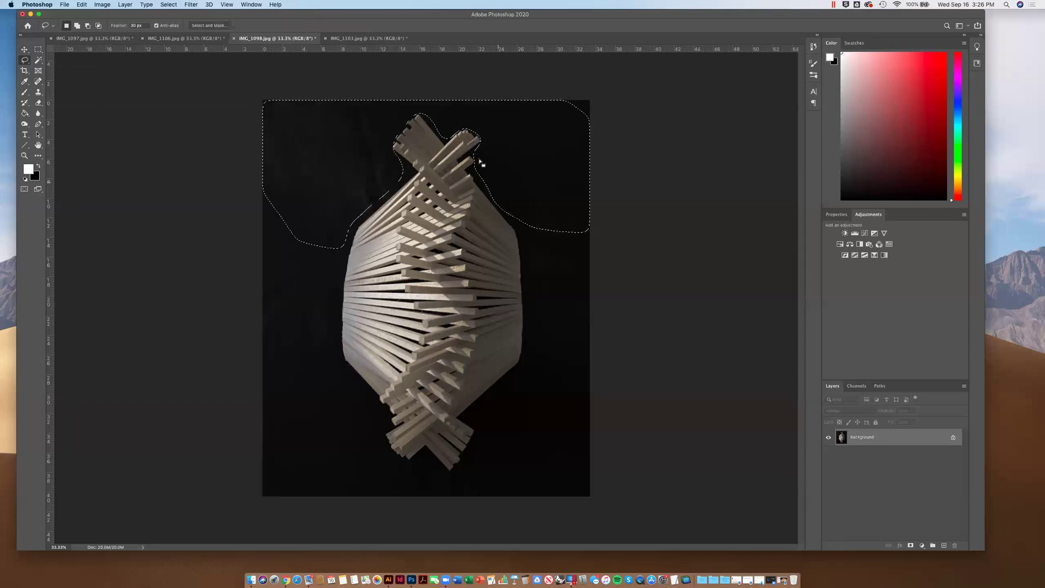
pyautogui.press('super+d')
# - Trace the model's left edge with the Polygonal Lasso tool, from its upper left tip down past the middle
pyautogui.rightClick(22, 61)
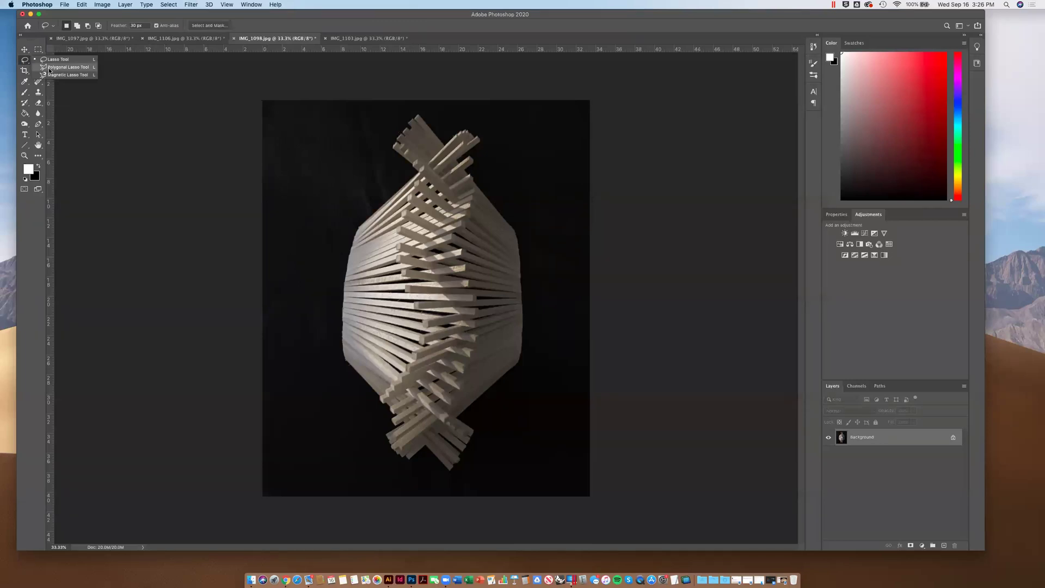
pyautogui.click(64, 67)
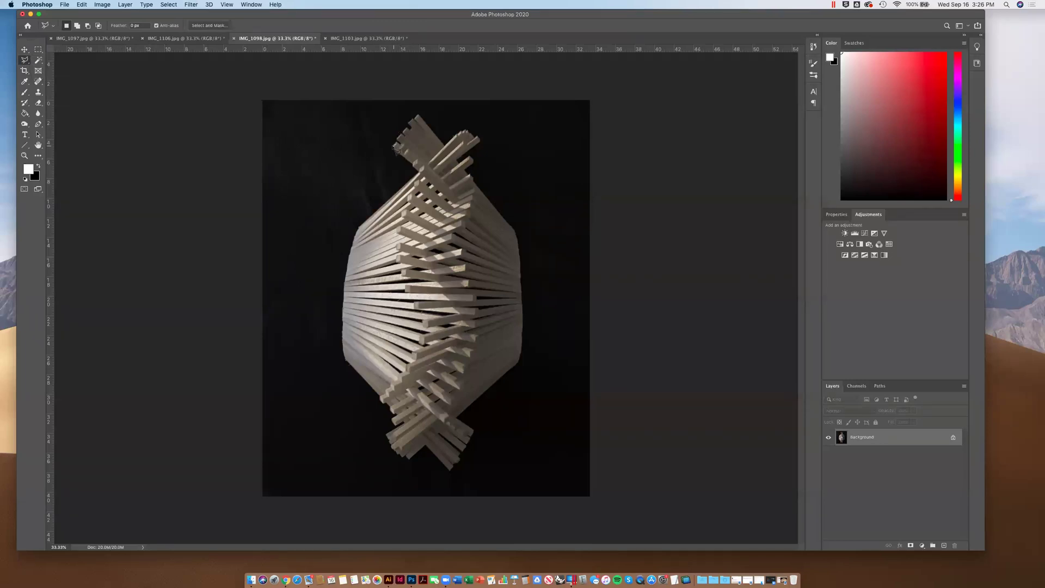
pyautogui.click(394, 147)
pyautogui.click(417, 174)
pyautogui.click(357, 229)
pyautogui.scroll(6, 346, 312)
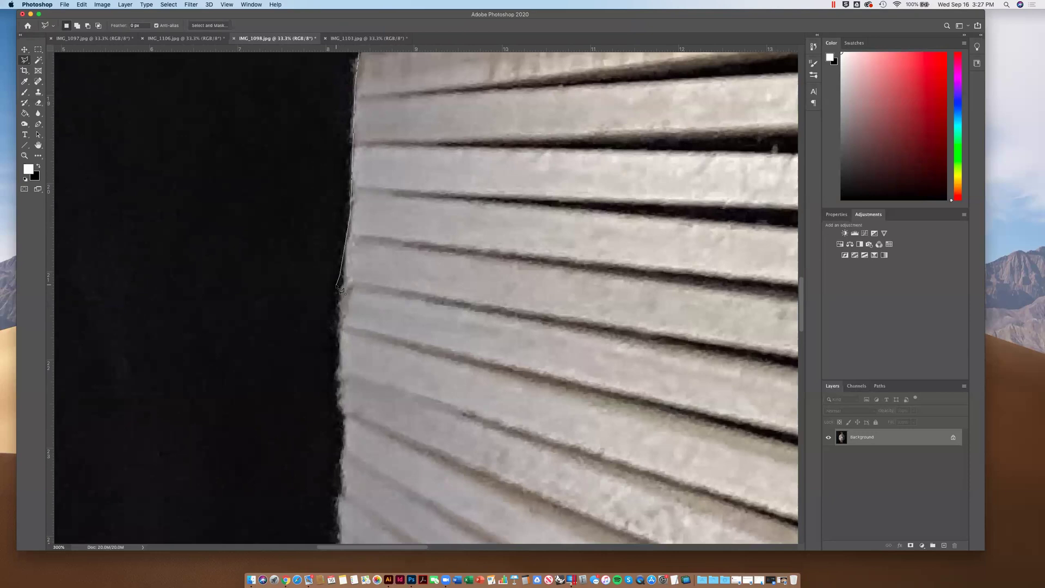
pyautogui.click(339, 325)
pyautogui.click(339, 349)
pyautogui.click(337, 375)
pyautogui.scroll(-6, 362, 402)
pyautogui.click(331, 312)
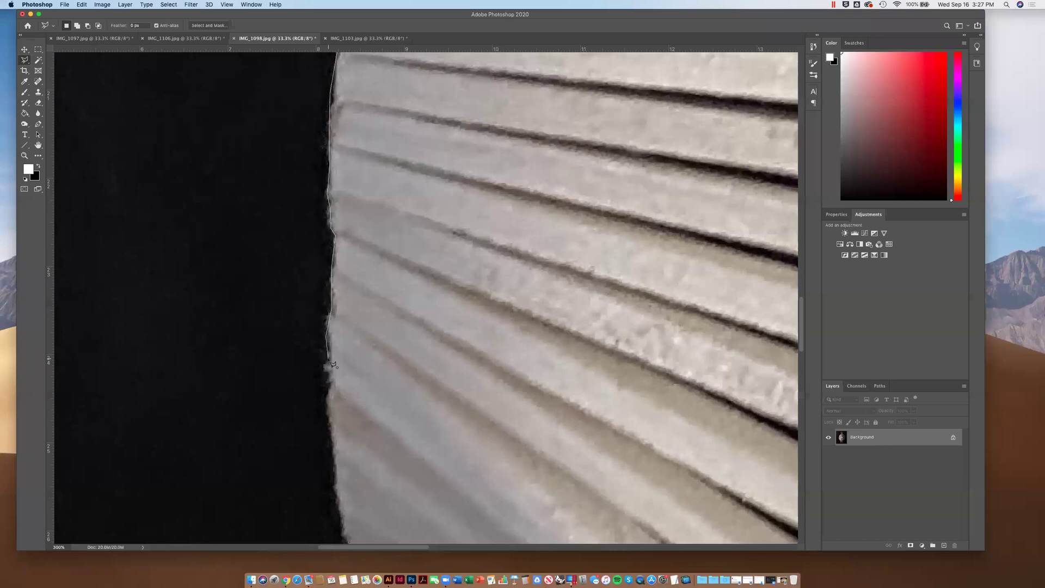
# - Close the polygonal outline around the background to the upper left of the model
pyautogui.scroll(-5, 332, 363)
pyautogui.click(248, 349)
pyautogui.click(235, 93)
pyautogui.click(390, 90)
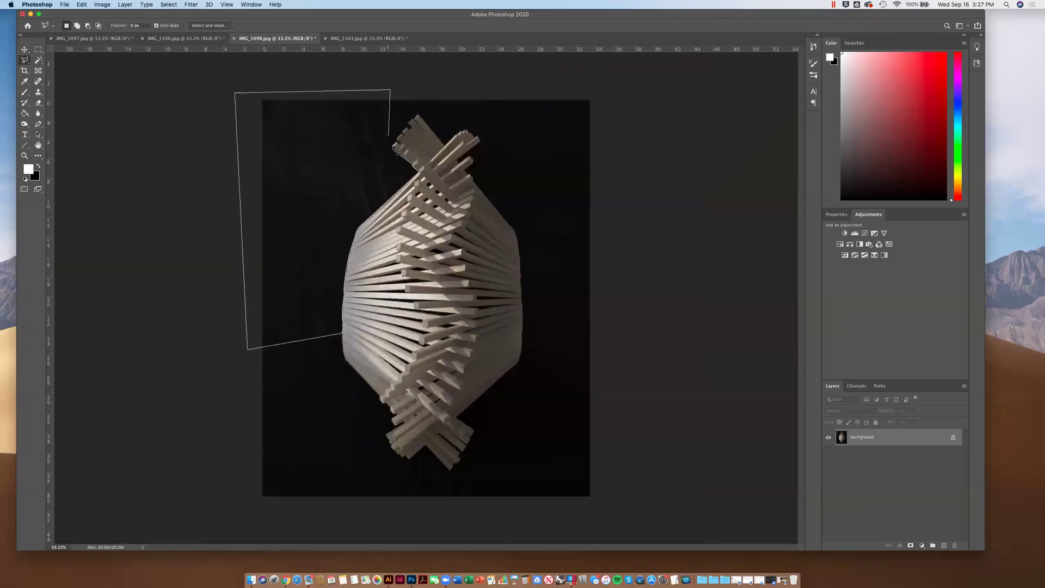
pyautogui.click(401, 146)
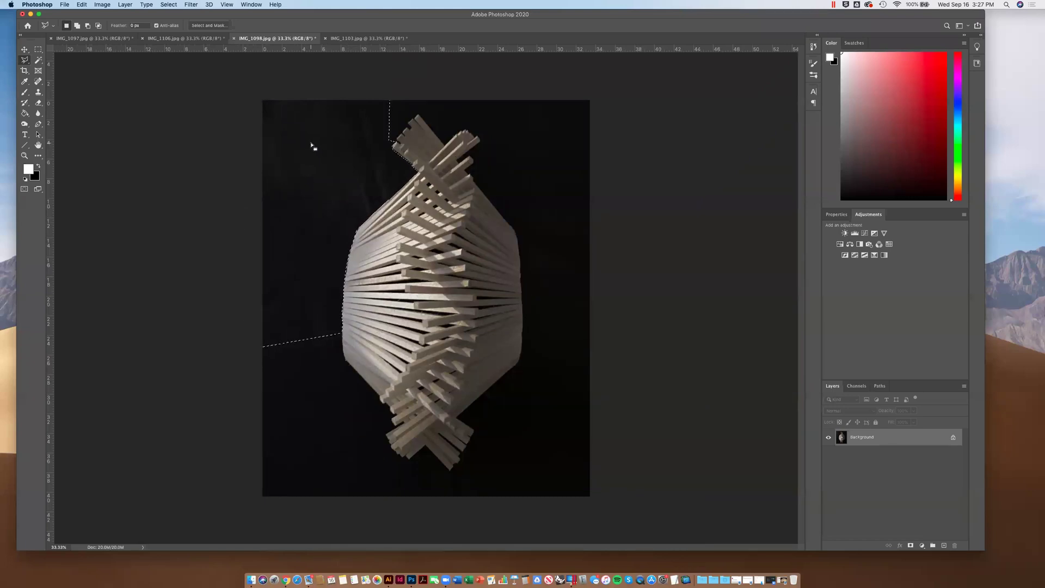
# - Try painting the selected background white with the Brush tool, undo the strokes, and deselect the area
pyautogui.click(25, 91)
pyautogui.moveTo(297, 139)
pyautogui.mouseDown()
pyautogui.moveTo(224, 164)
pyautogui.moveTo(351, 174)
pyautogui.moveTo(343, 212)
pyautogui.moveTo(294, 239)
pyautogui.moveTo(349, 264)
pyautogui.moveTo(334, 329)
pyautogui.moveTo(245, 245)
pyautogui.moveTo(326, 104)
pyautogui.moveTo(392, 136)
pyautogui.moveTo(382, 246)
pyautogui.mouseUp()
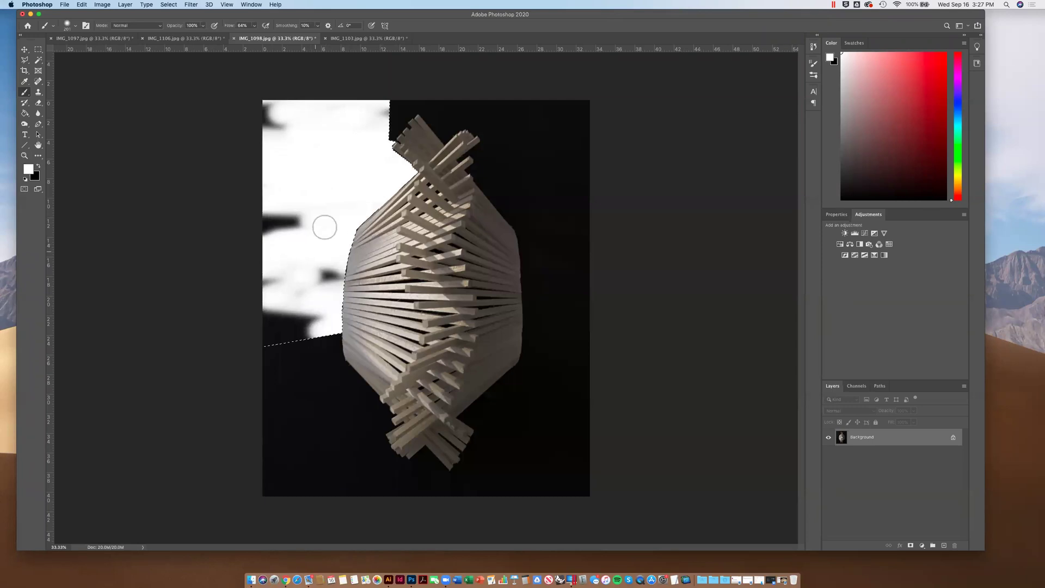
pyautogui.press('super+z')
pyautogui.press('m')
pyautogui.press('super+d')
# - Try tracing the model's outer contour with the Magnetic Lasso tool, starting at its upper left, and cancel the outline
pyautogui.click(24, 60)
pyautogui.click(63, 81)
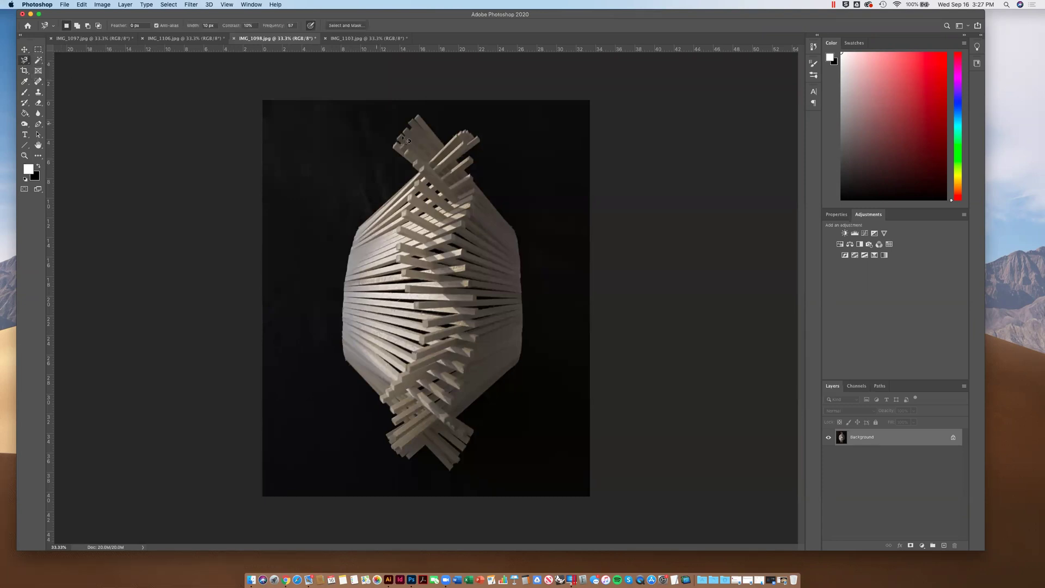
pyautogui.click(416, 178)
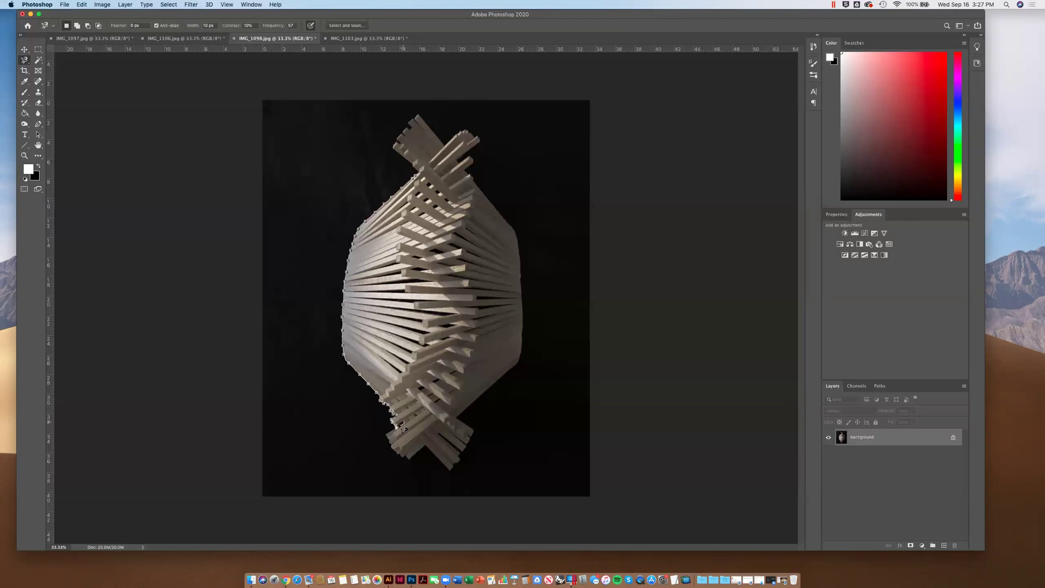
pyautogui.click(387, 437)
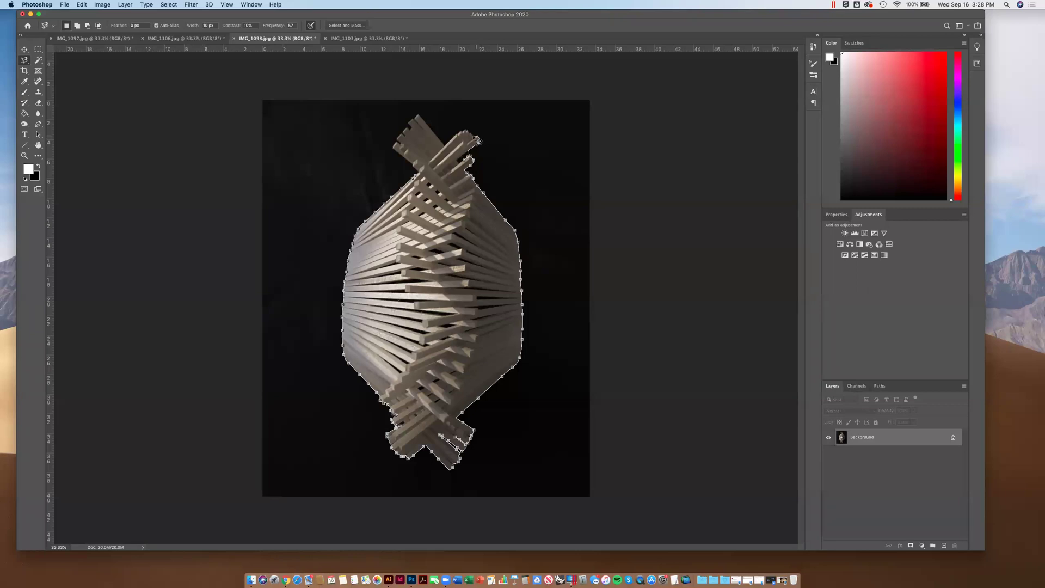
pyautogui.press('Escape')
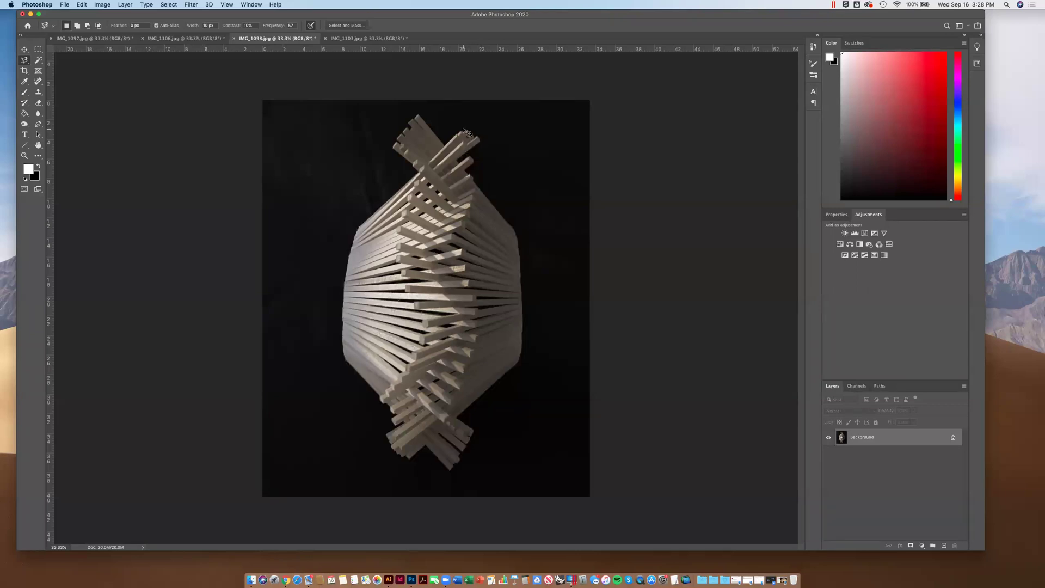
# - Try selecting the dark background to the upper left of the model with the Magic Wand tool, and clear the selection
pyautogui.click(40, 62)
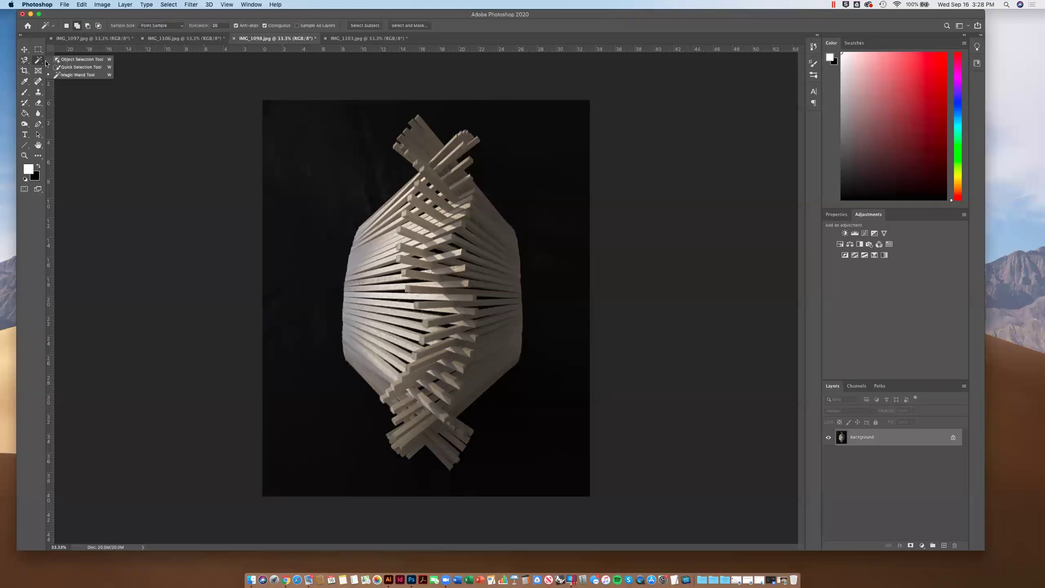
pyautogui.click(46, 67)
pyautogui.click(40, 63)
pyautogui.click(74, 77)
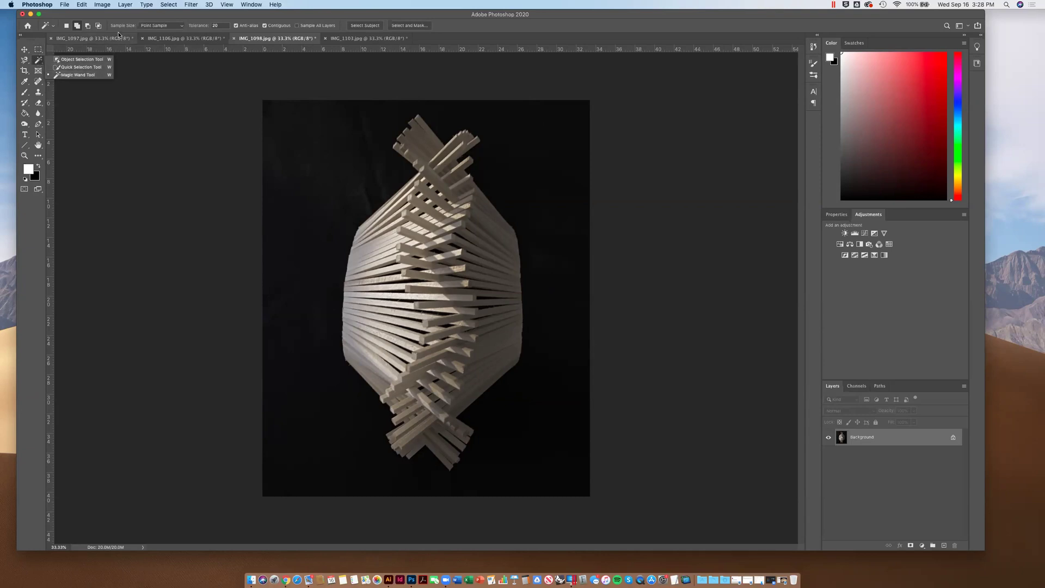
pyautogui.click(167, 5)
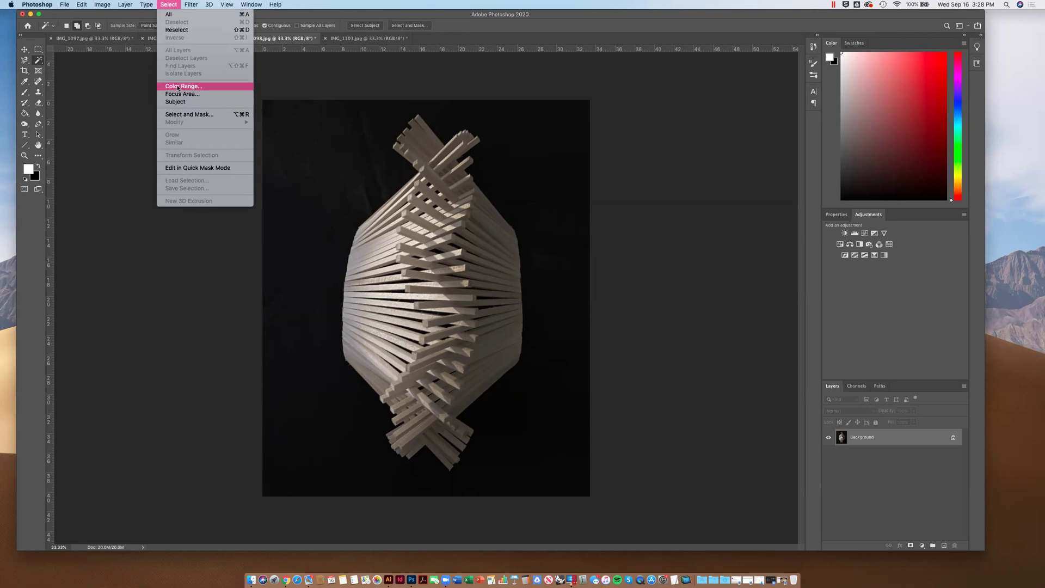
pyautogui.click(39, 62)
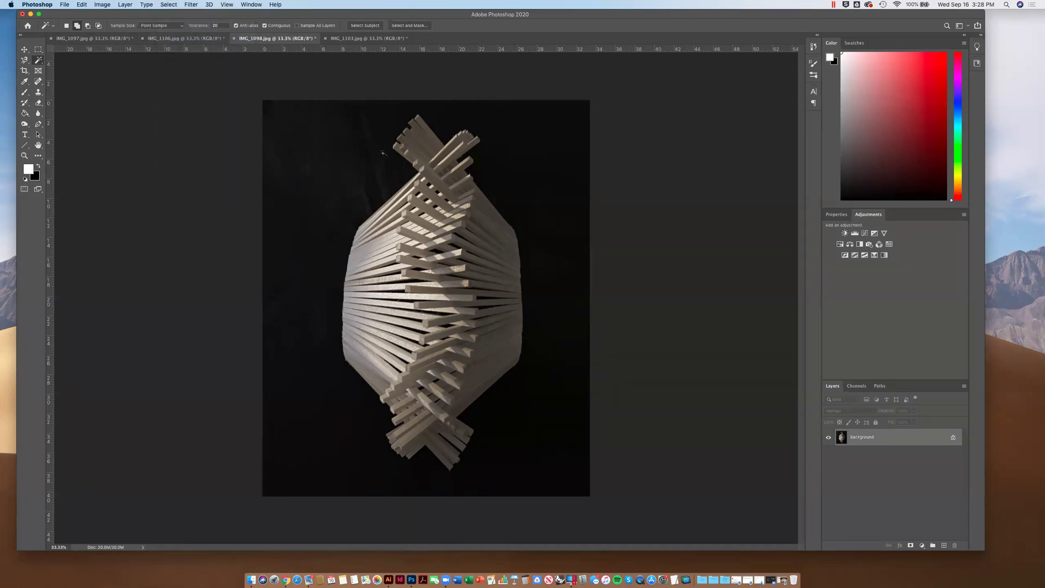
pyautogui.click(346, 181)
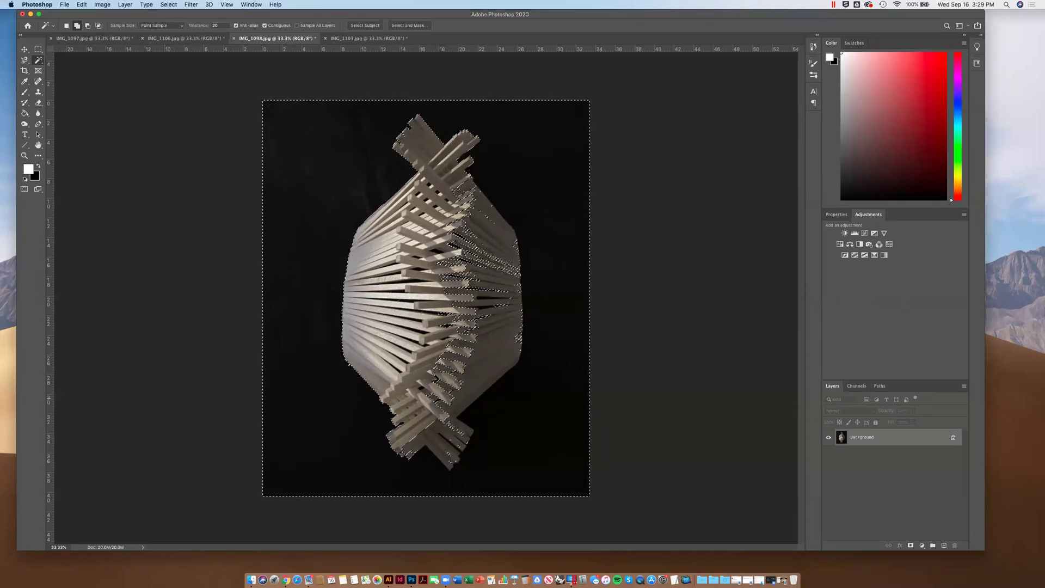
pyautogui.click(221, 26)
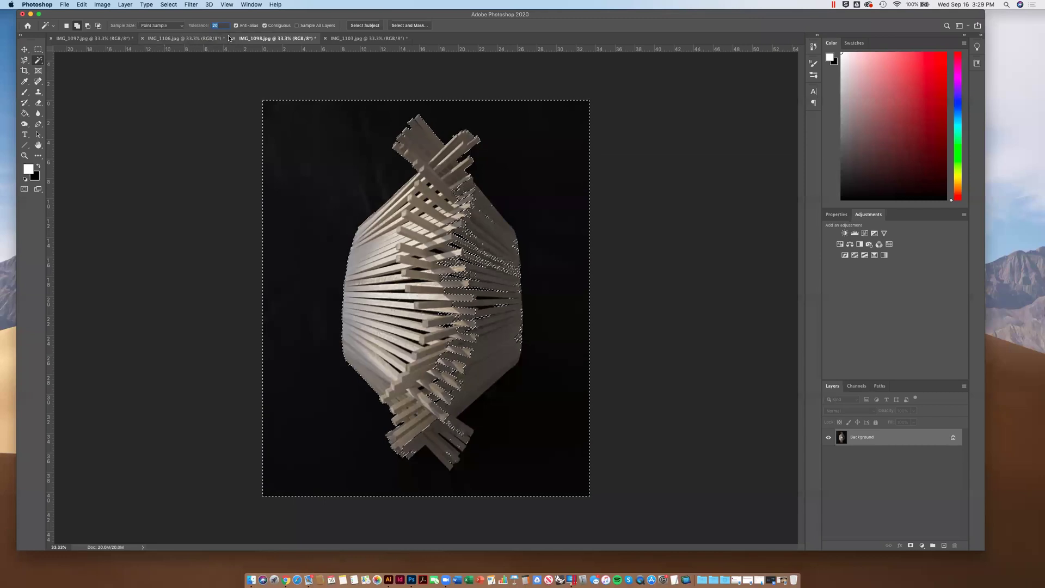
pyautogui.press('m')
pyautogui.click(206, 120)
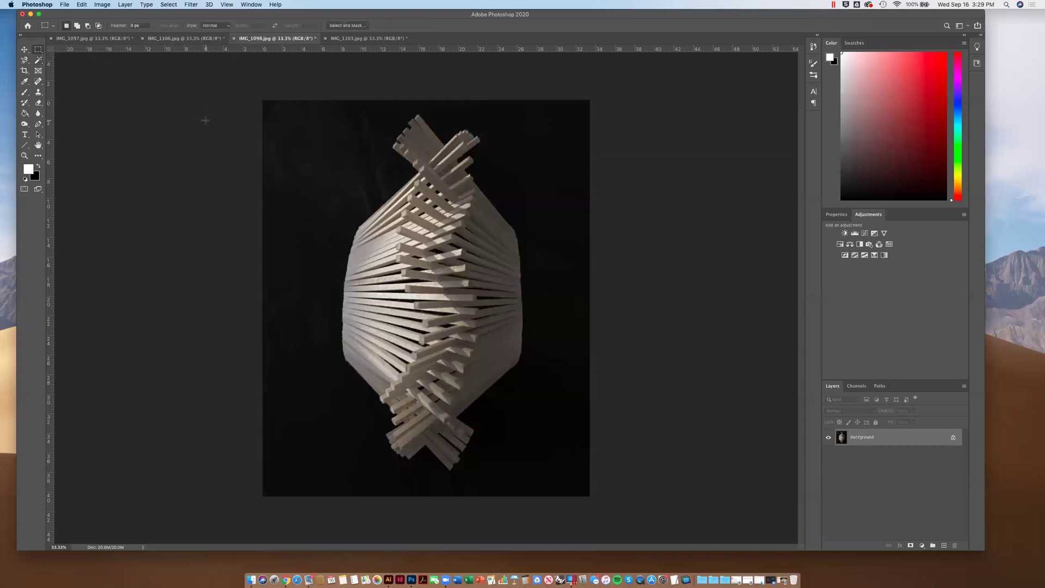
# - Set the Magic Wand tolerance to 2 and sample the background to the upper left of the model
pyautogui.press('w')
pyautogui.click(215, 25)
pyautogui.write('2')
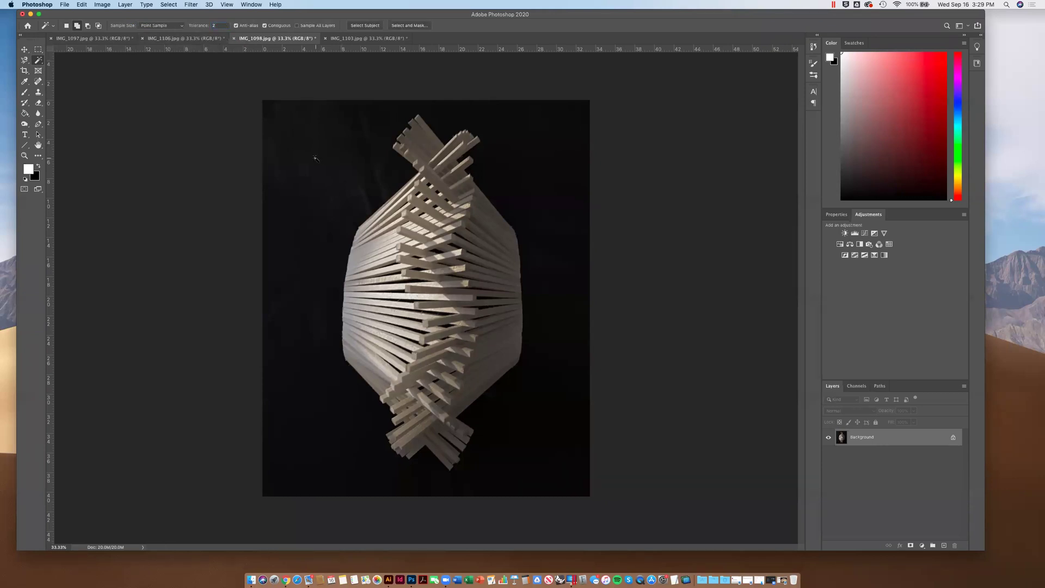
pyautogui.click(315, 158)
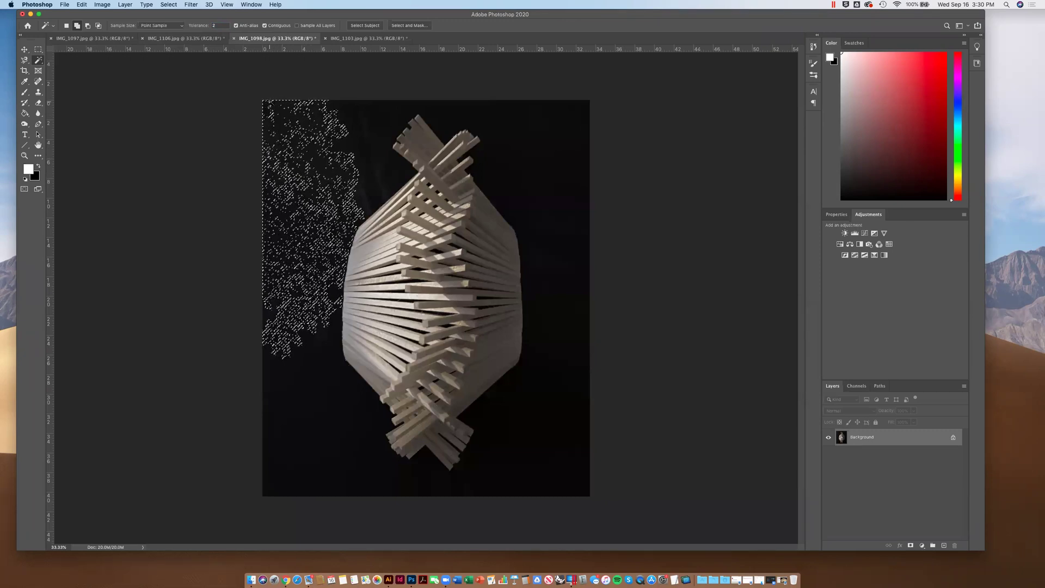
# - Try a Magic Wand selection on the model with the tolerance set to 80, and deselect it
pyautogui.doubleClick(215, 26)
pyautogui.write('80')
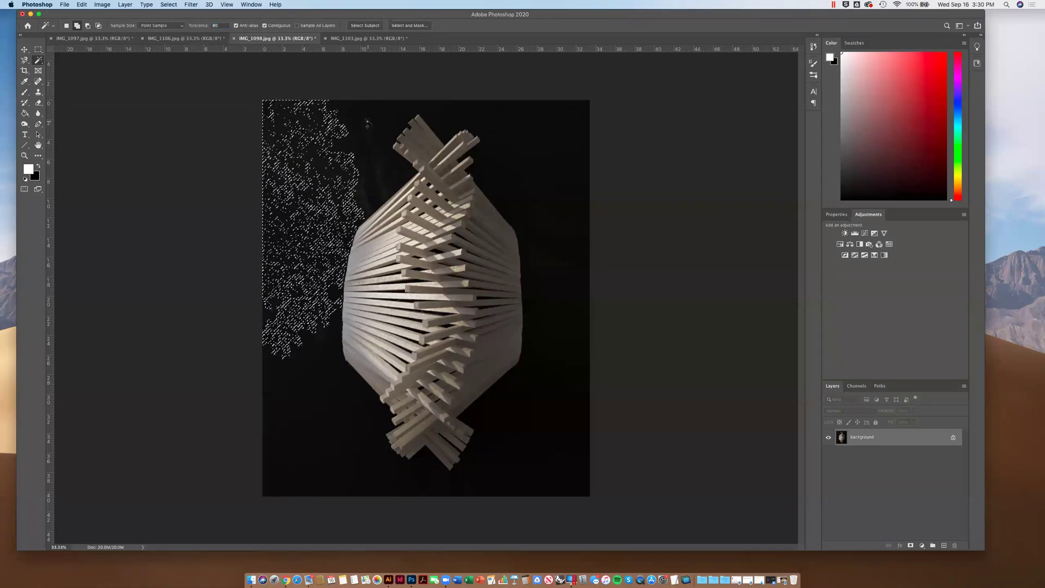
pyautogui.click(423, 230)
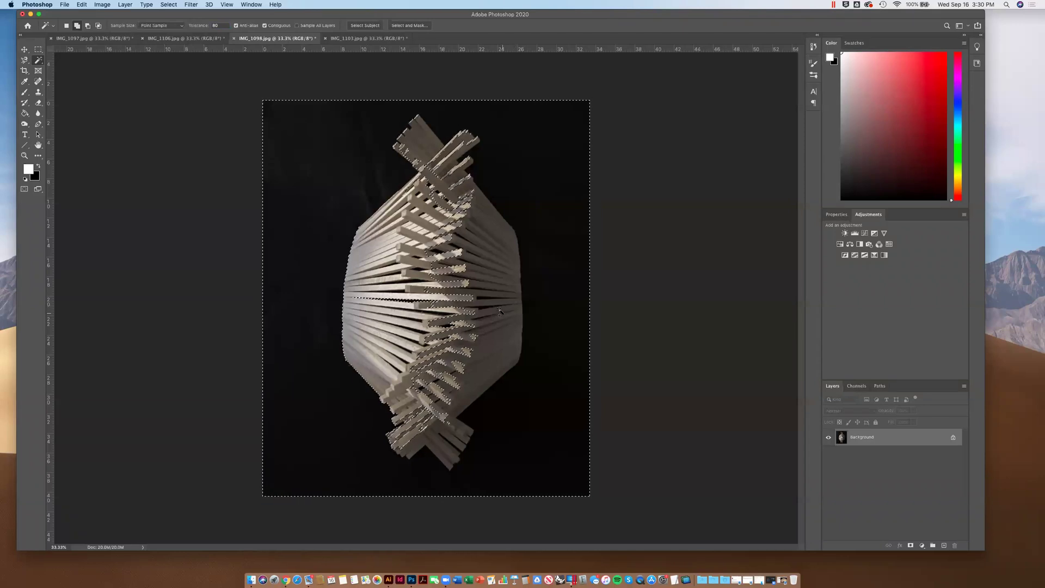
pyautogui.press('m')
pyautogui.press('super+d')
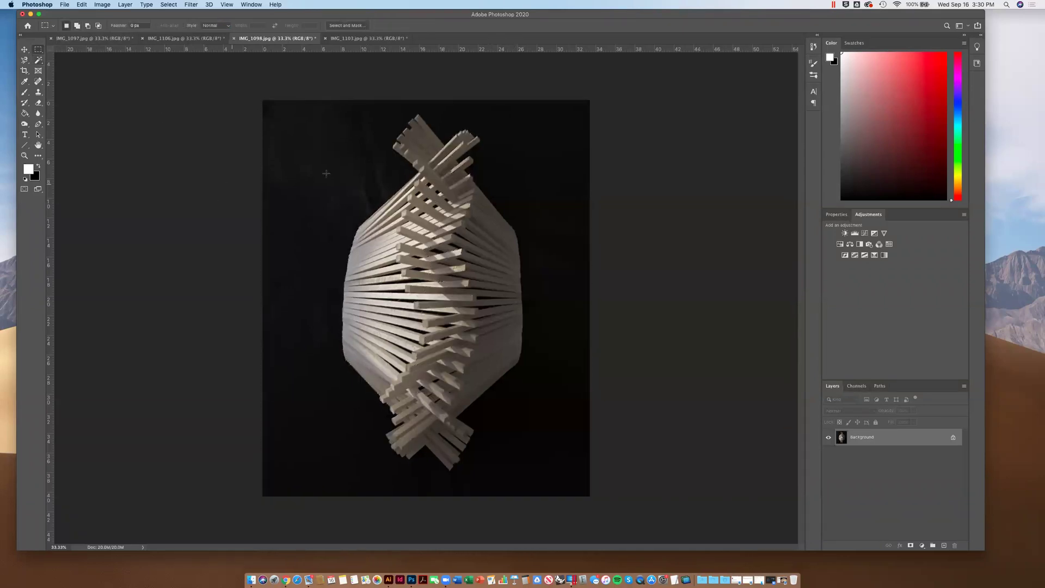
# - Select the dark background with Color Range, sampling the backdrop to the upper left of the model and setting Fuzziness to 51
pyautogui.click(168, 5)
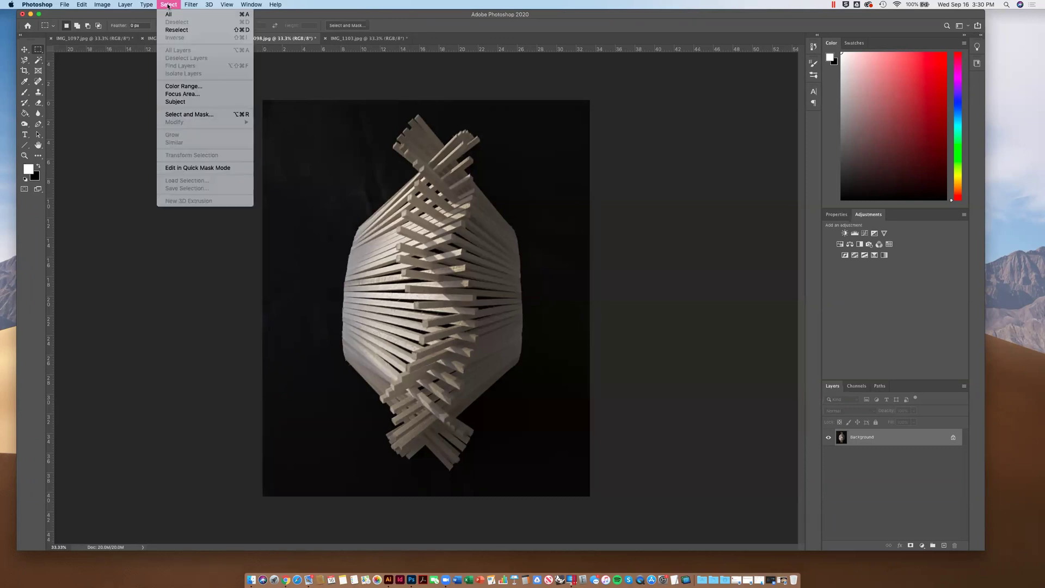
pyautogui.click(190, 90)
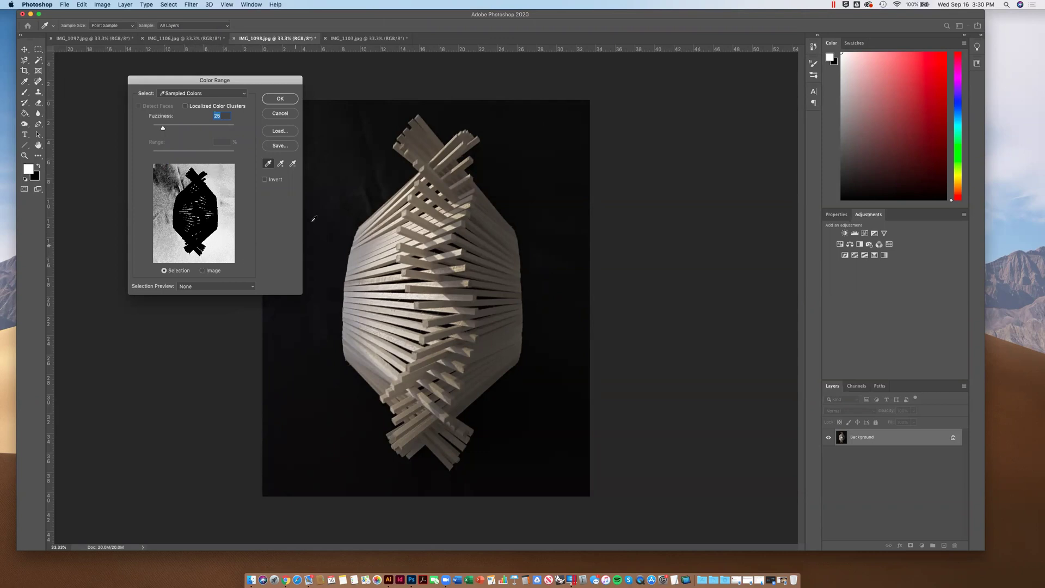
pyautogui.click(334, 175)
pyautogui.click(338, 144)
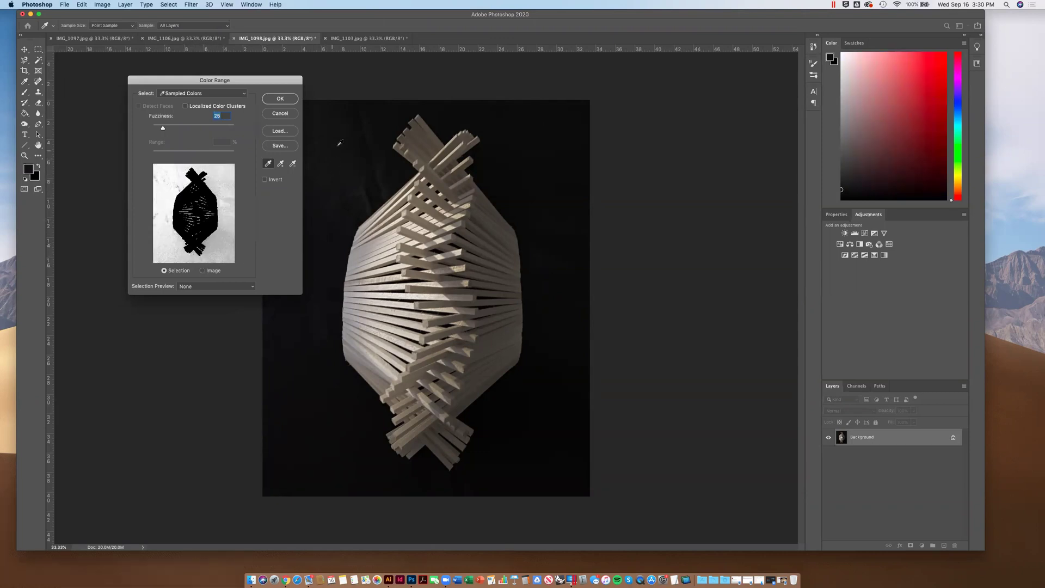
pyautogui.moveTo(162, 129); pyautogui.dragTo(172, 126)
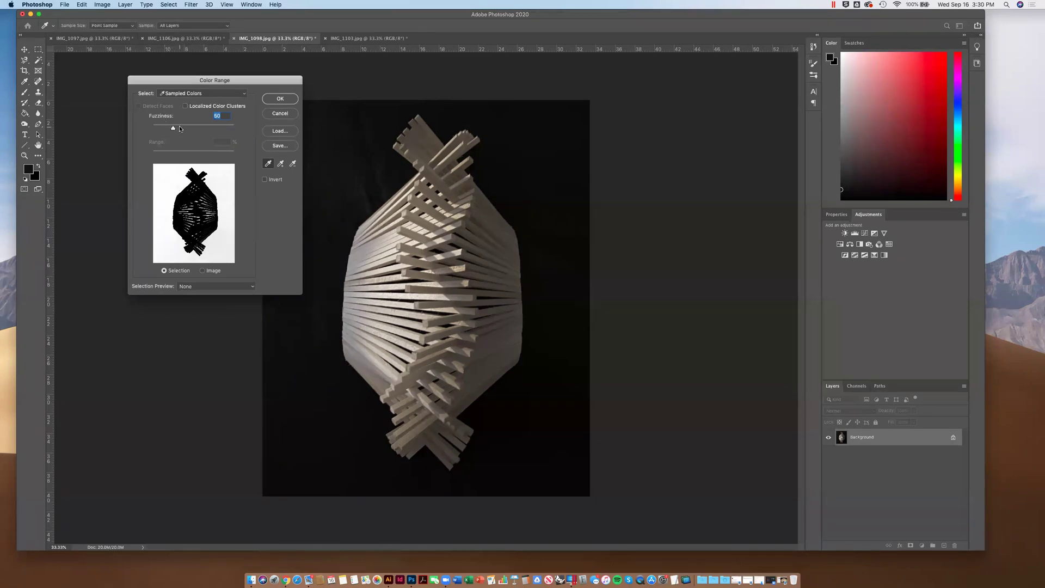
pyautogui.click(180, 127)
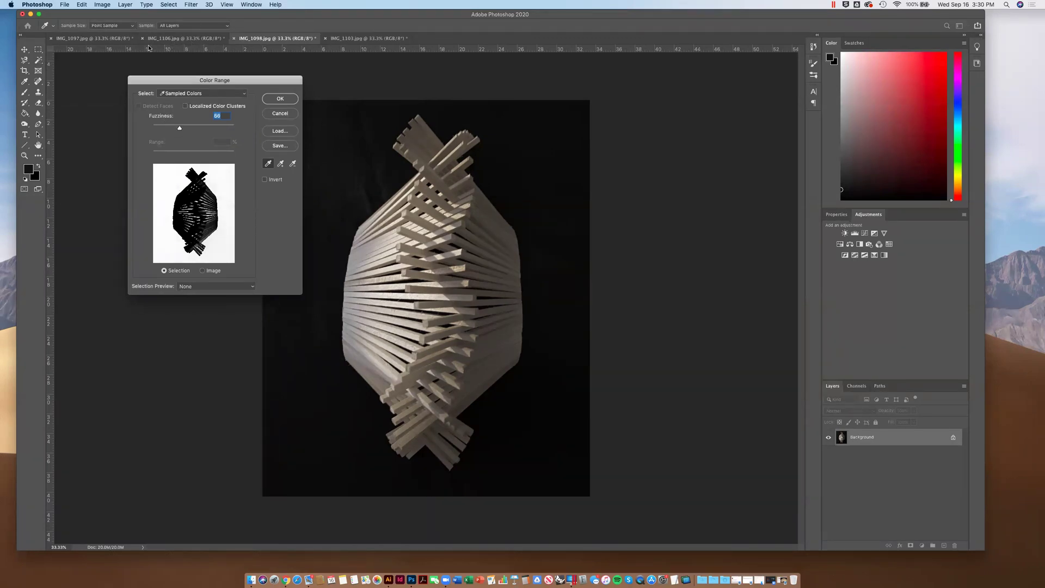
pyautogui.moveTo(185, 128)
pyautogui.mouseDown()
pyautogui.moveTo(195, 129)
pyautogui.moveTo(173, 129)
pyautogui.mouseUp()
pyautogui.click(281, 101)
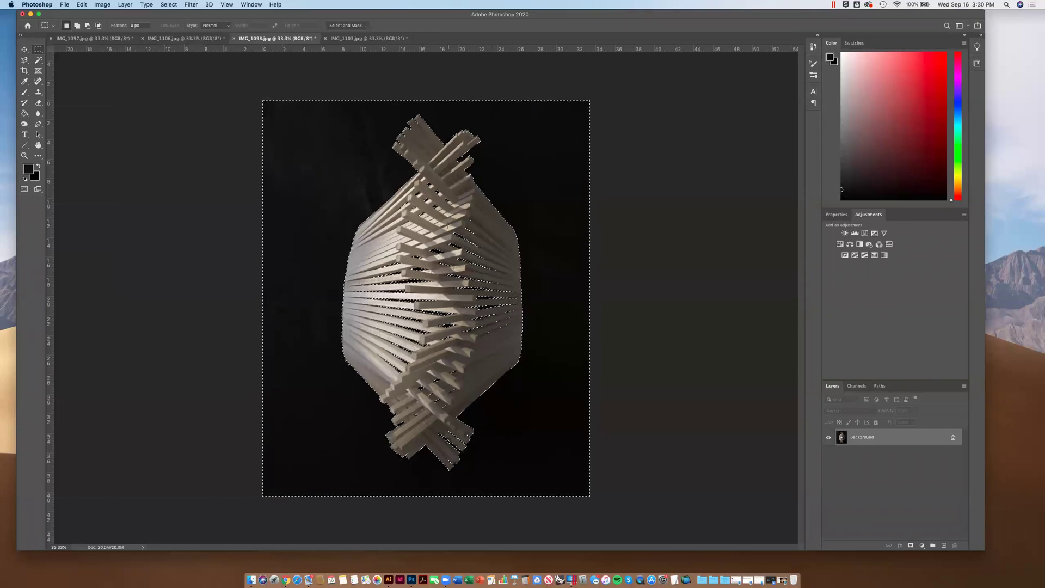
# - Try filling the selected background with white at 100% opacity, revert the change, and deselect the area
pyautogui.press('i')
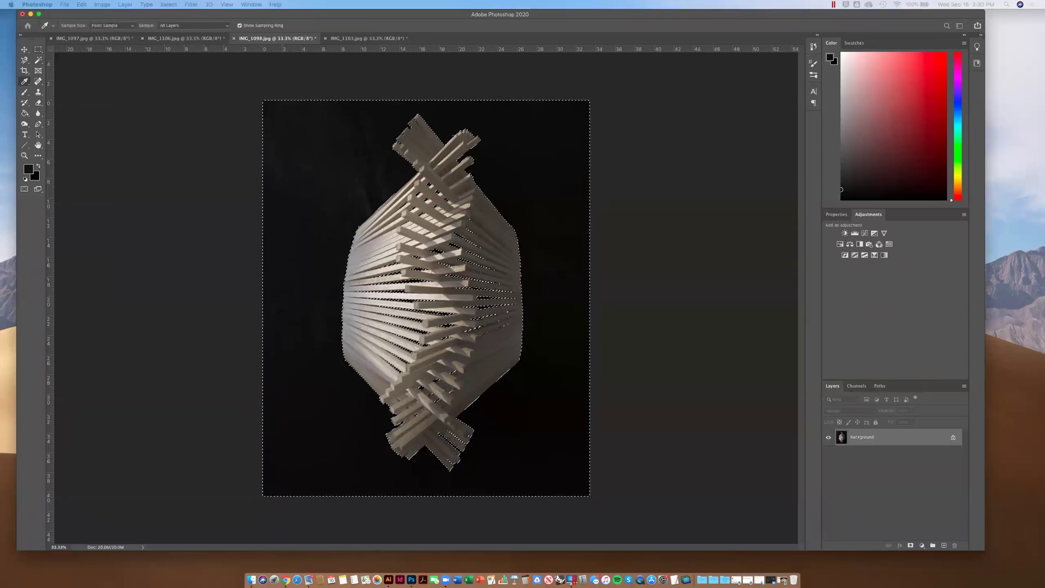
pyautogui.hotkey('shift', 'BackSpace')
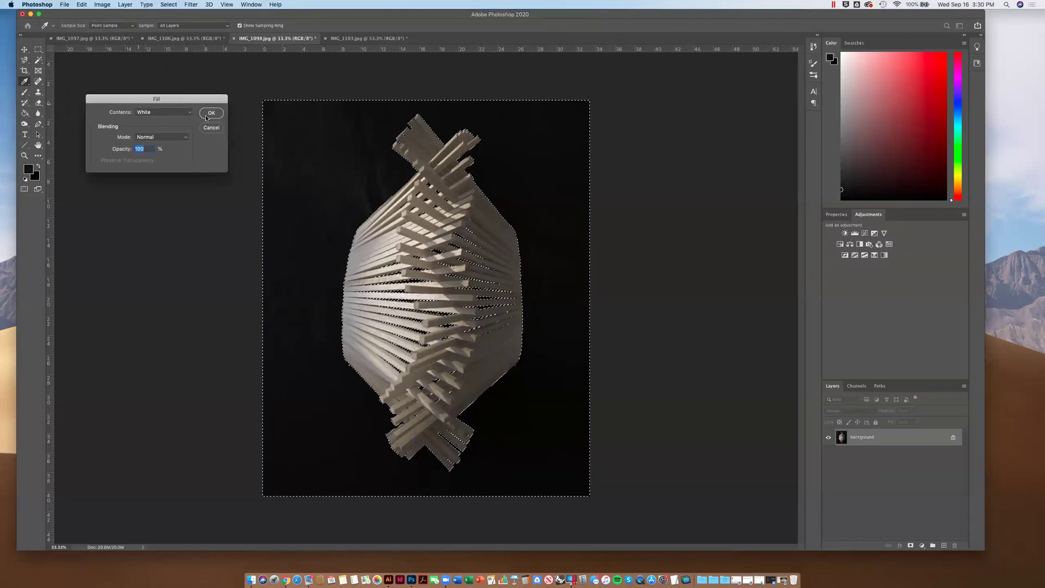
pyautogui.click(205, 116)
pyautogui.press('m')
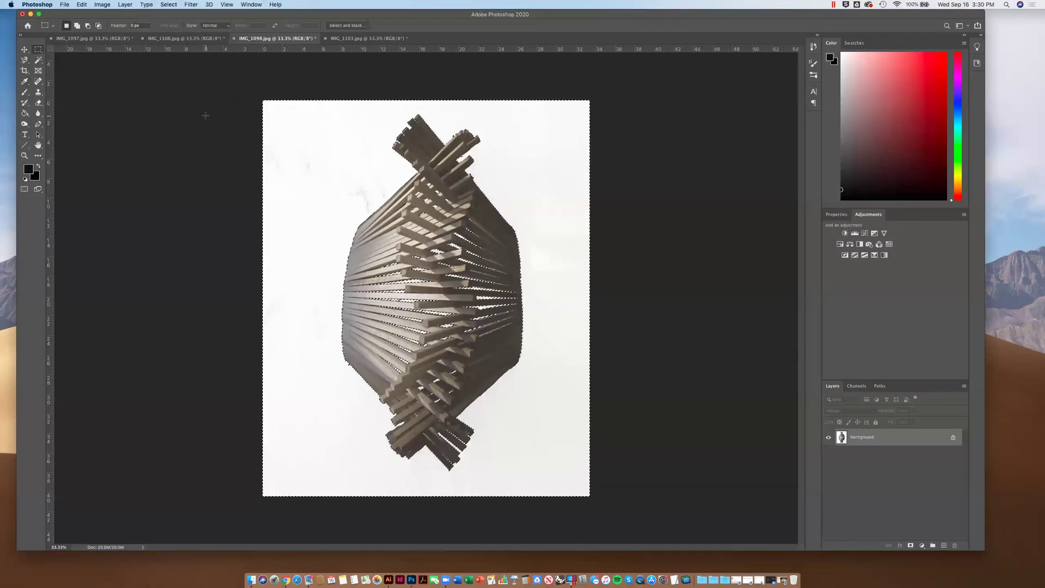
pyautogui.press('super+i')
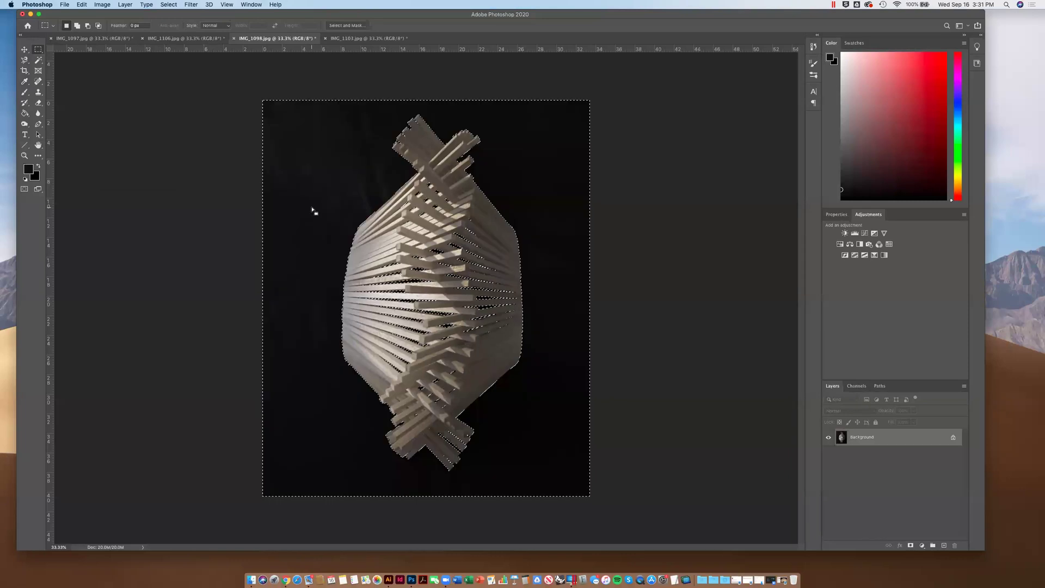
pyautogui.click(172, 107)
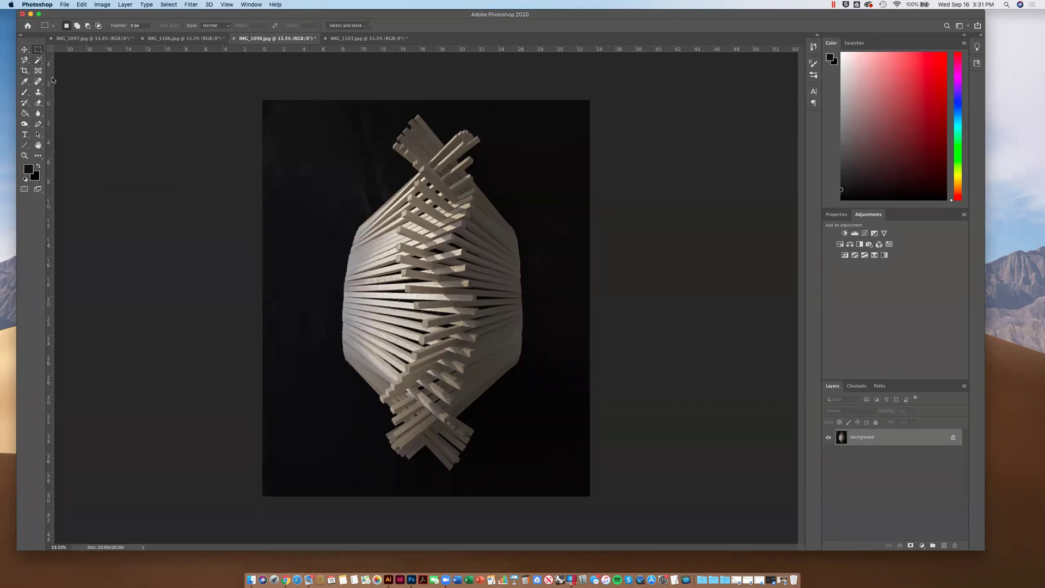
# - Draw a small rectangular marquee in the upper left corner area of the photo's background
pyautogui.click(38, 51)
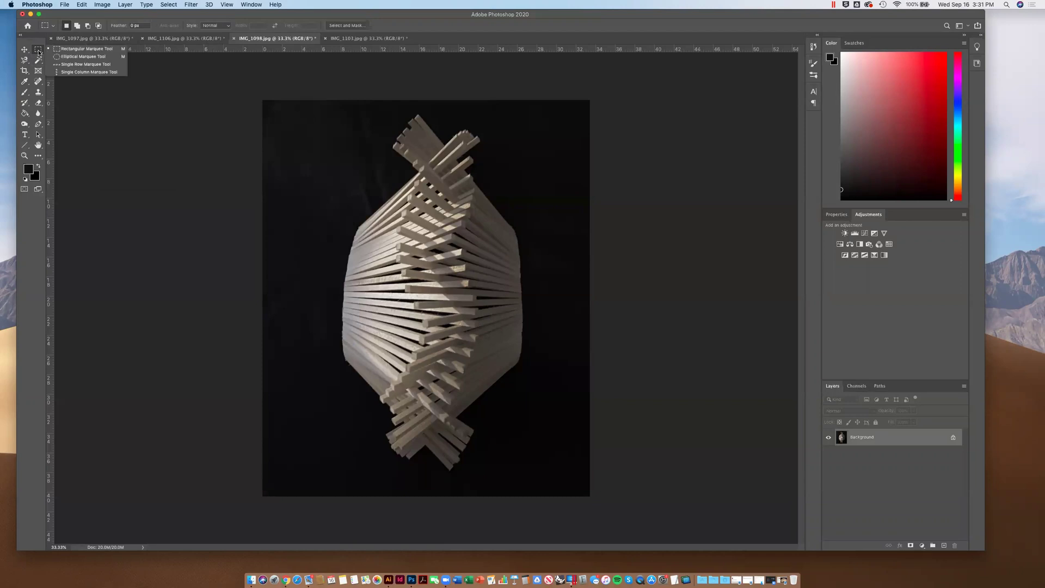
pyautogui.moveTo(276, 132); pyautogui.dragTo(305, 168)
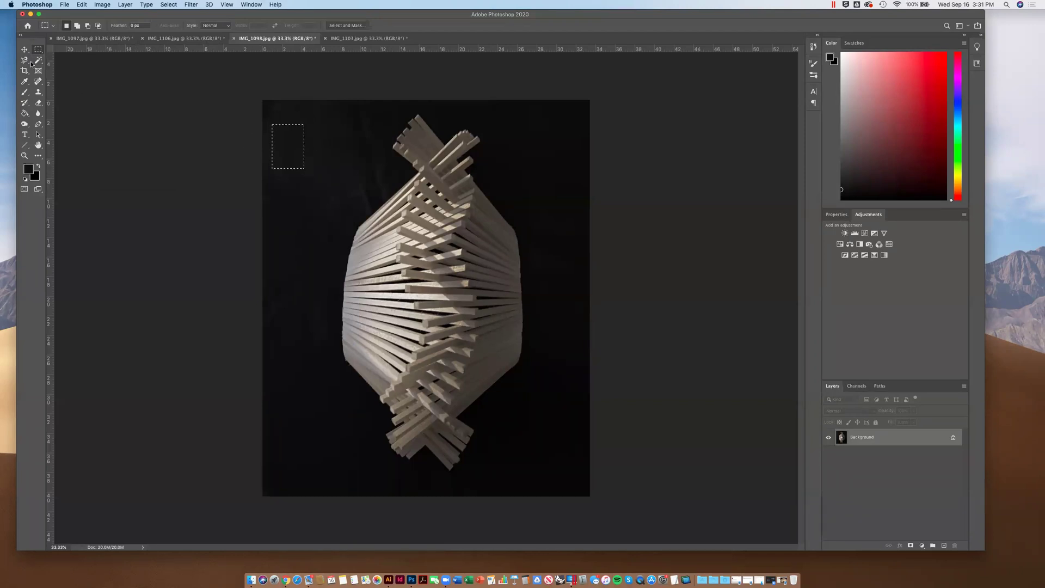
# - Try tracing a Polygonal Lasso outline around the background beside the model's upper left tip, and cancel it
pyautogui.click(24, 59)
pyautogui.click(68, 67)
pyautogui.click(397, 153)
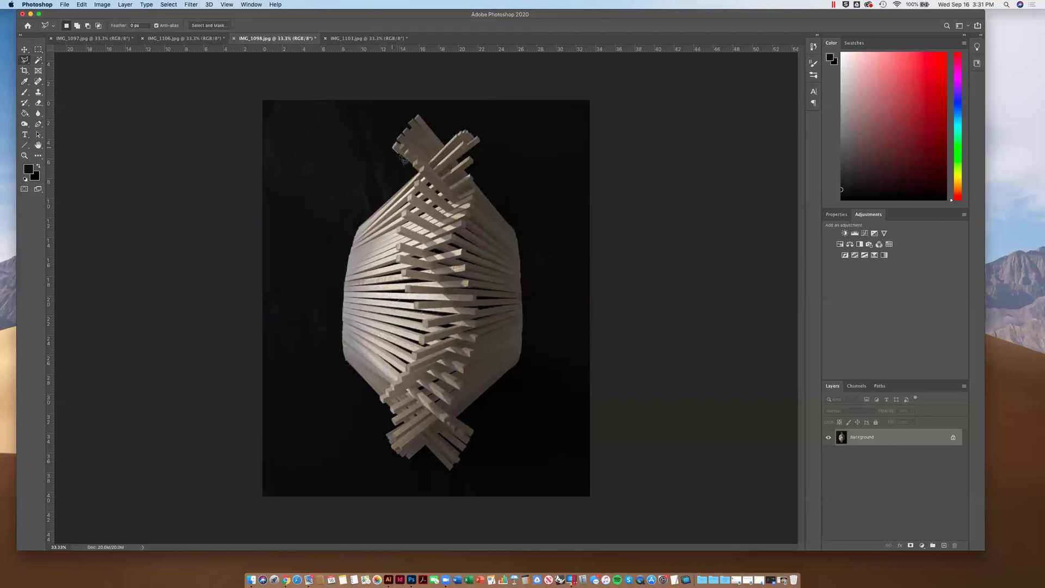
pyautogui.click(414, 166)
pyautogui.click(360, 202)
pyautogui.click(312, 189)
pyautogui.click(361, 165)
pyautogui.click(366, 133)
pyautogui.click(390, 147)
pyautogui.press('Escape')
pyautogui.click(38, 49)
pyautogui.click(273, 108)
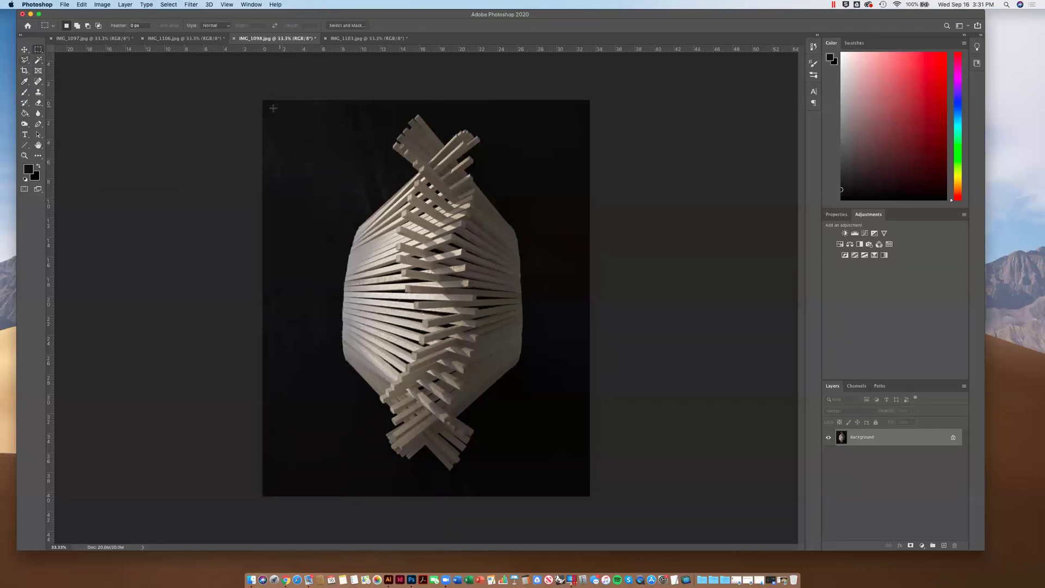
# - Try selecting the background again with the Magic Wand at a tolerance of 80, and deselect it
pyautogui.click(38, 60)
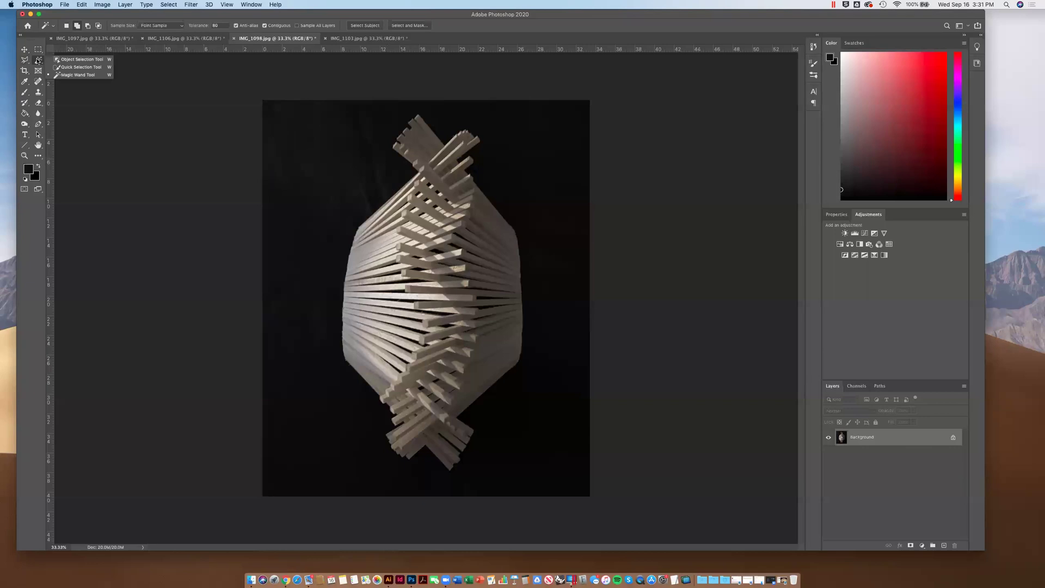
pyautogui.click(38, 61)
pyautogui.click(311, 139)
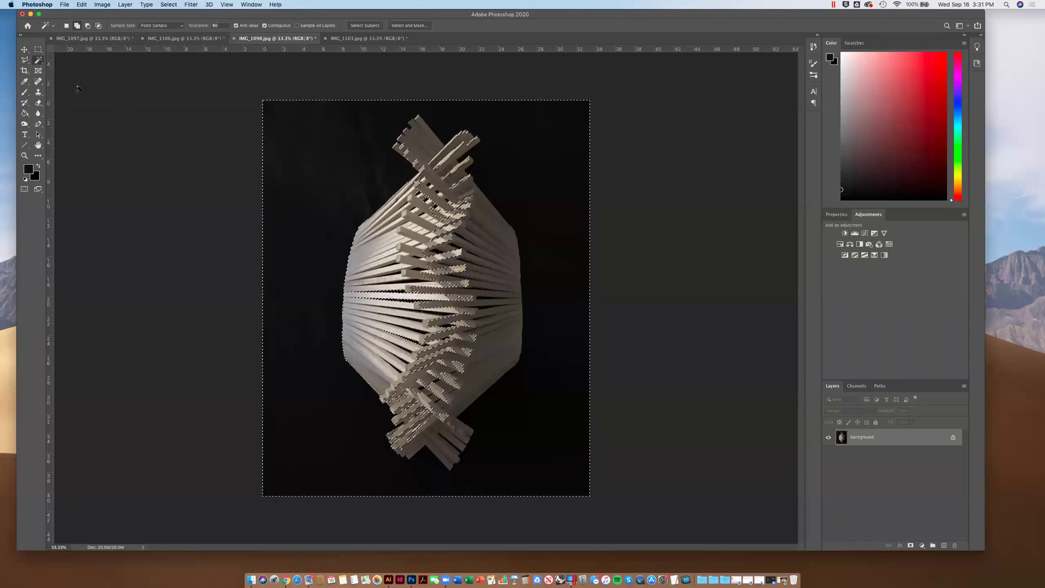
pyautogui.click(38, 50)
pyautogui.press('super+d')
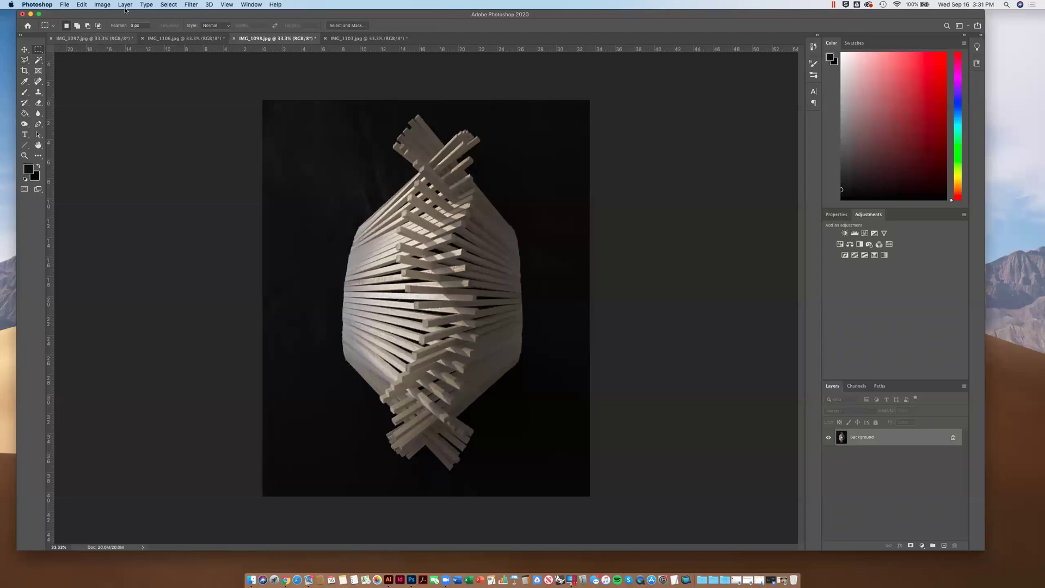
# - Select the background with Color Range by sampling the dark backdrop, and invert the selection to pick the model
pyautogui.click(168, 4)
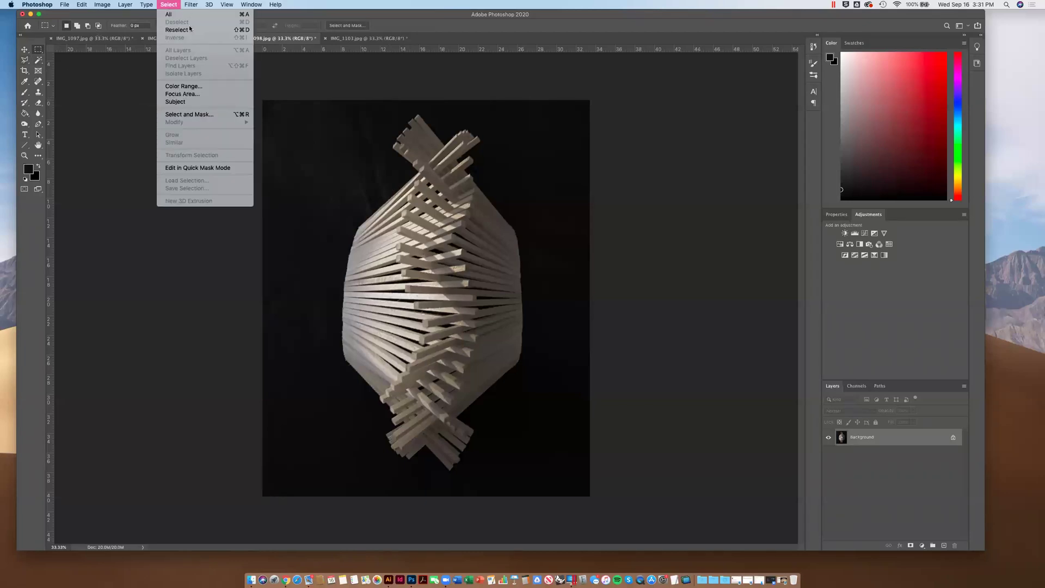
pyautogui.click(184, 86)
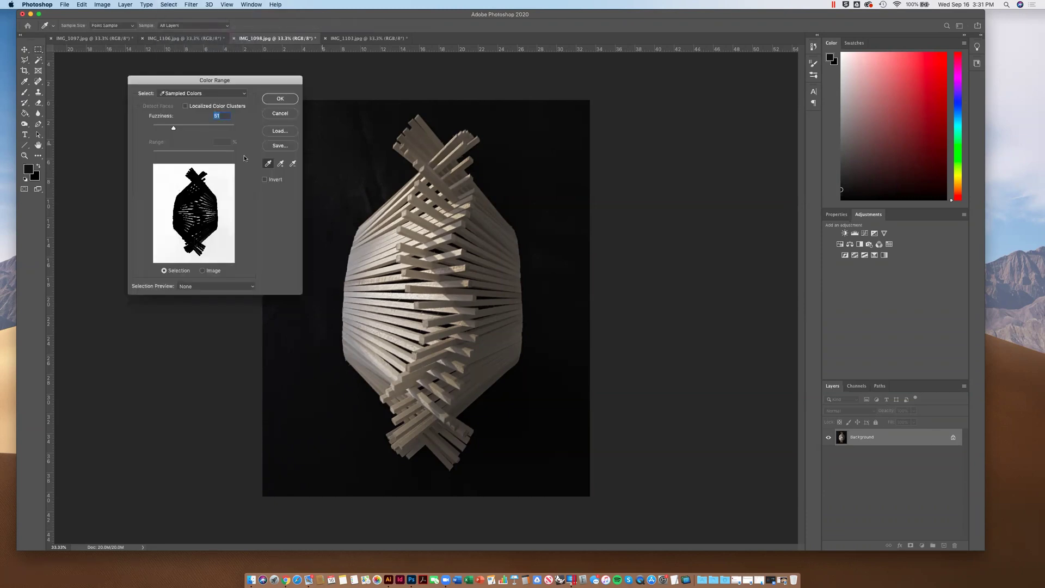
pyautogui.click(357, 168)
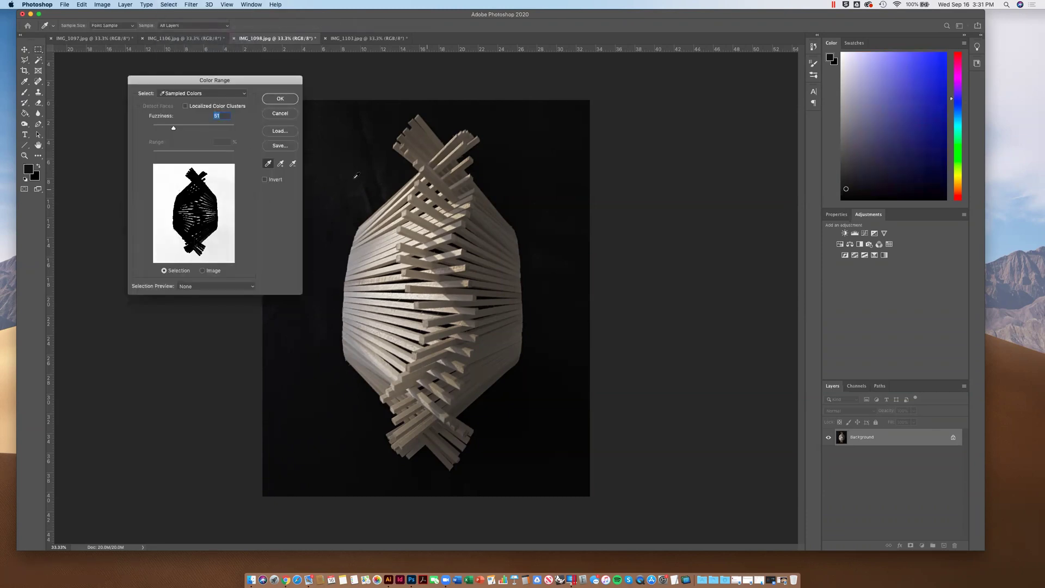
pyautogui.click(175, 180)
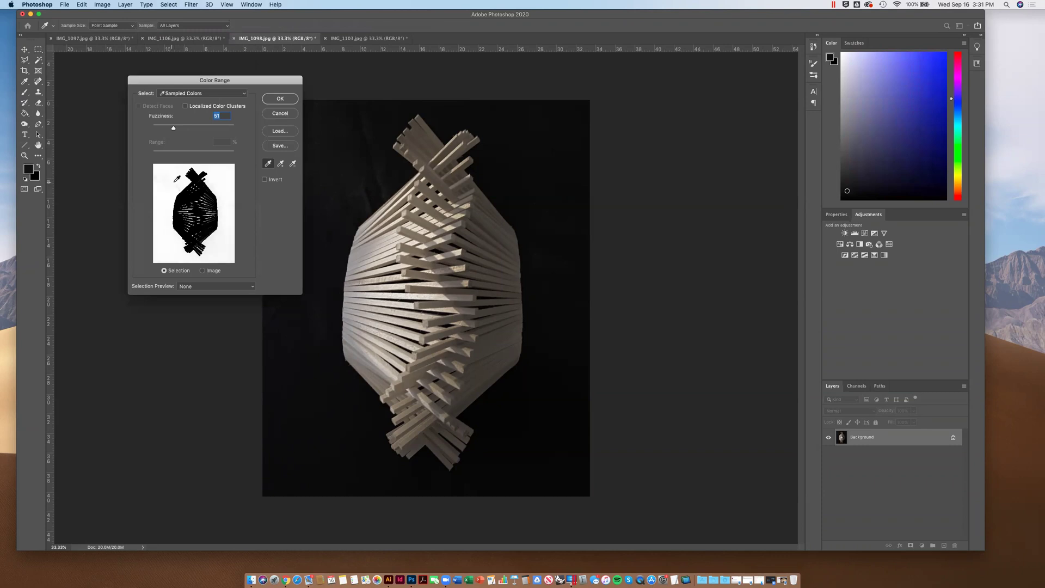
pyautogui.press('Return')
pyautogui.press('m')
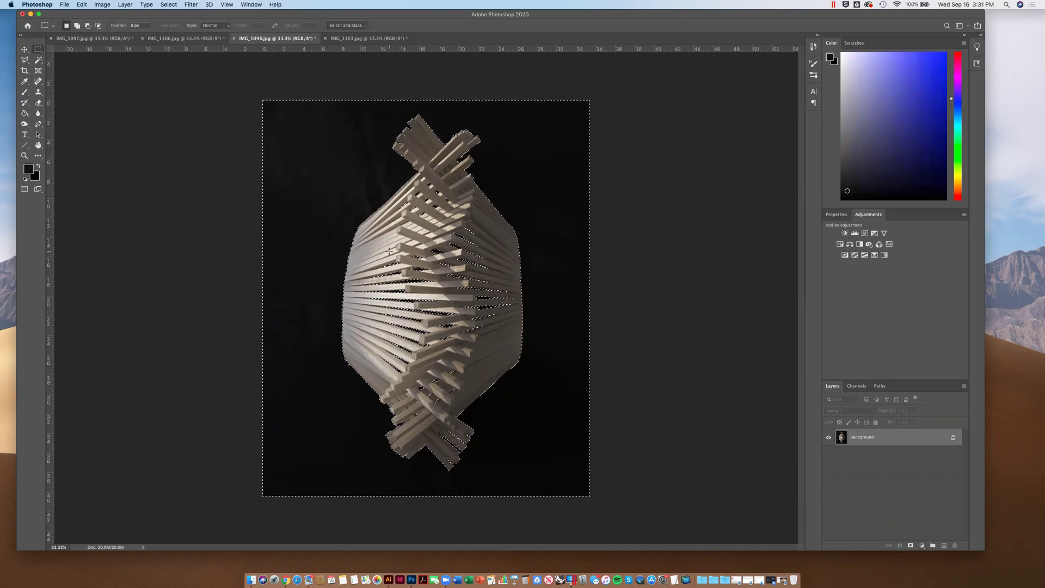
pyautogui.click(170, 5)
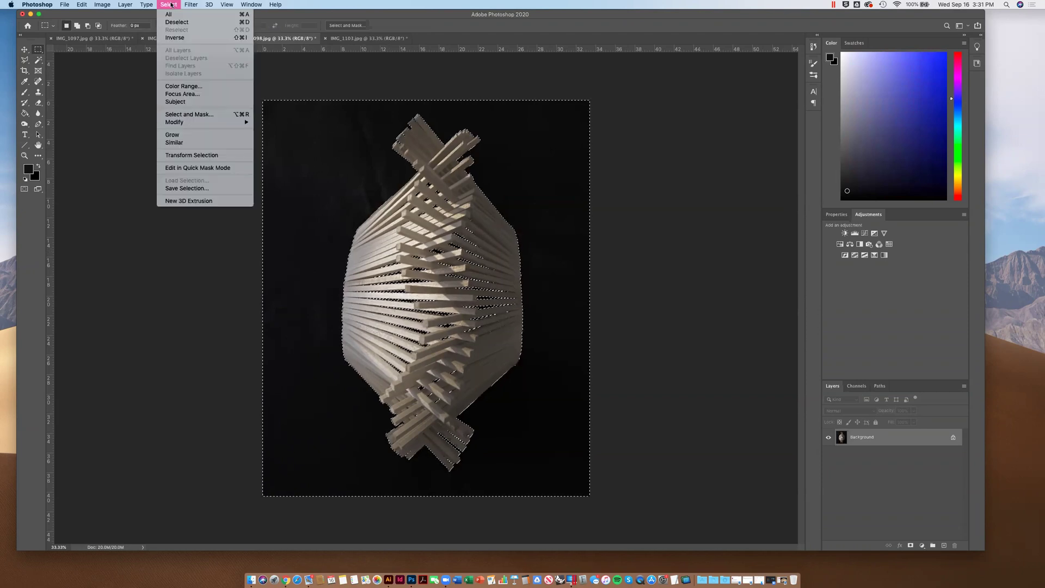
pyautogui.click(175, 39)
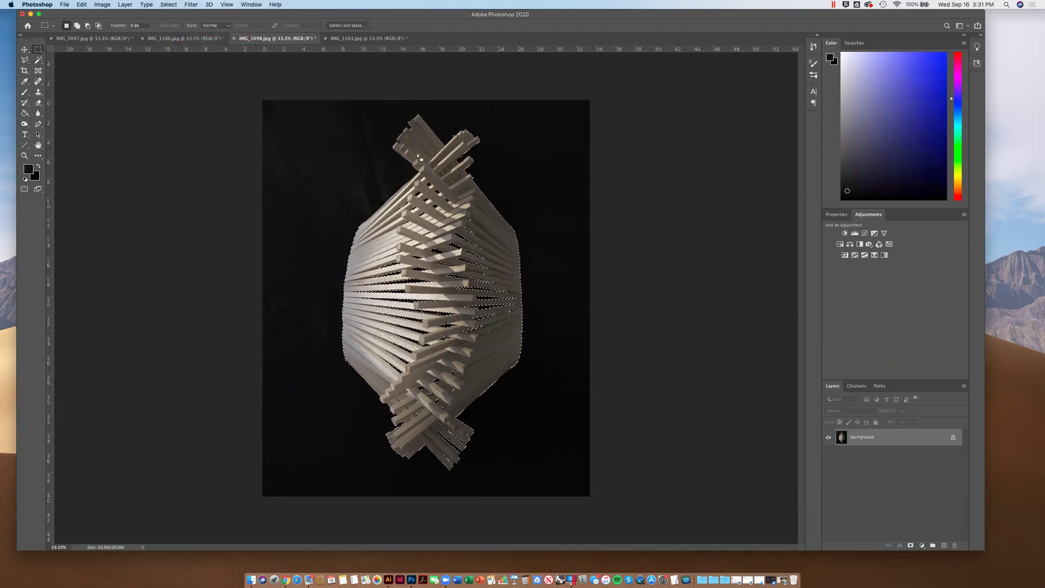